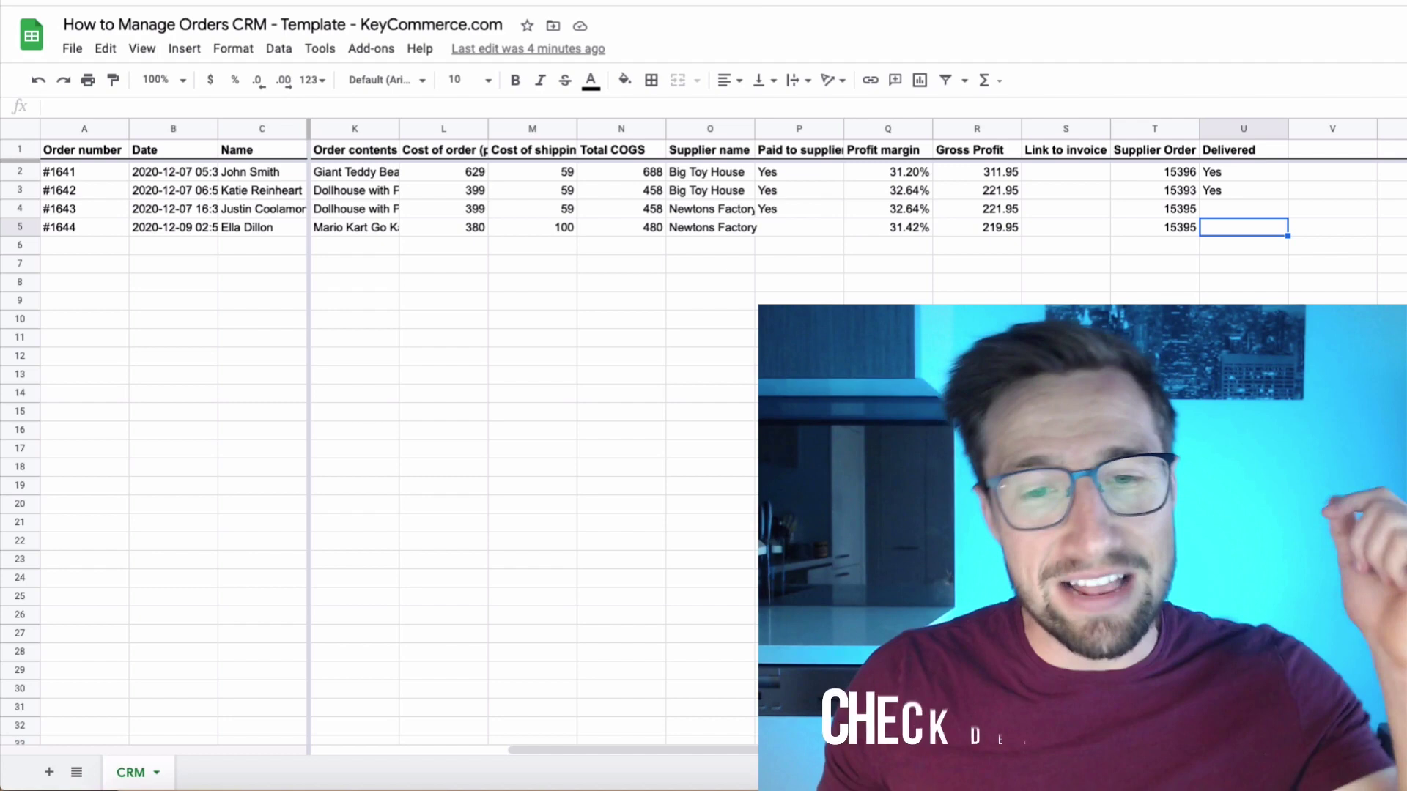
Select customer name cell C5 and scroll across all the CRM columns for the four orders and back
left_click(229, 227)
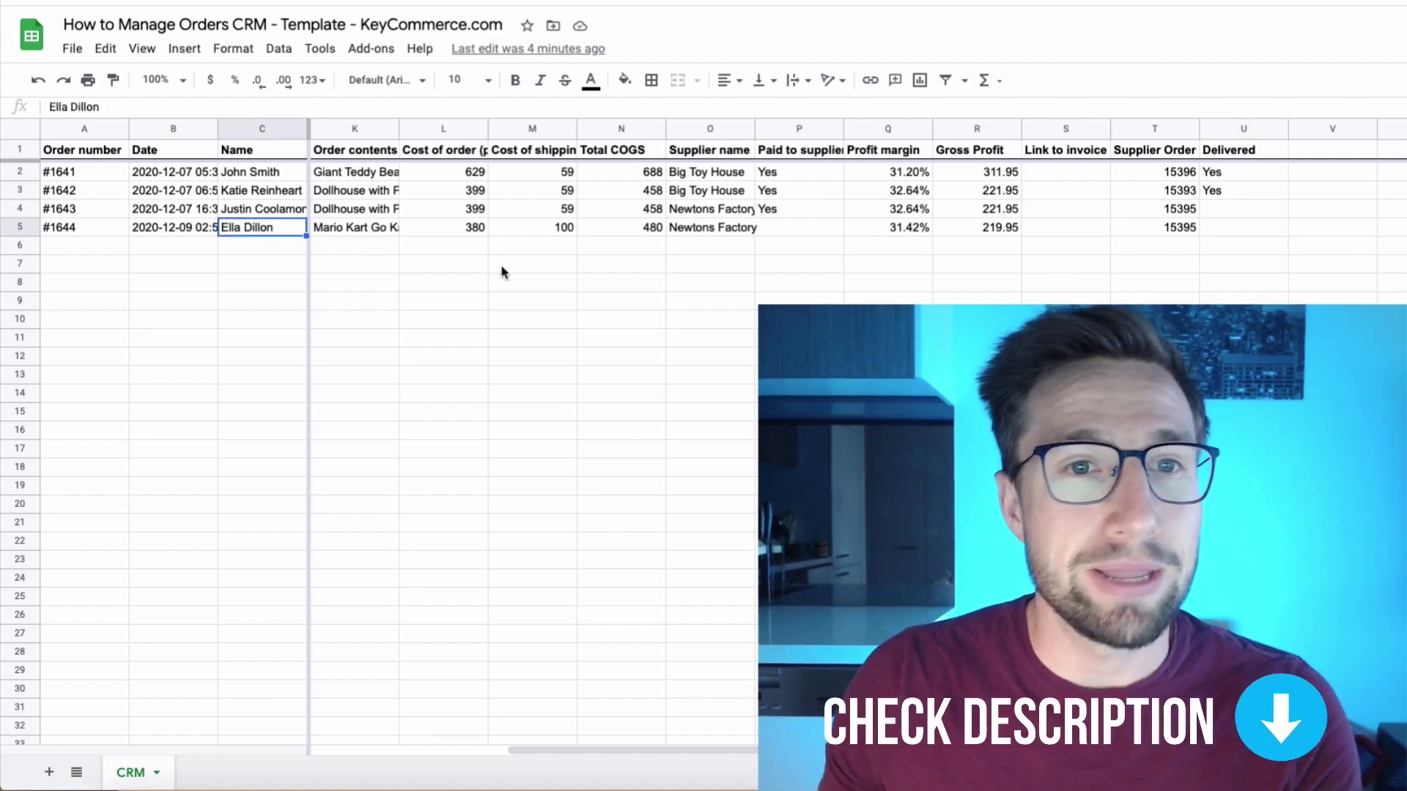
scroll(517, 277, "left", 10)
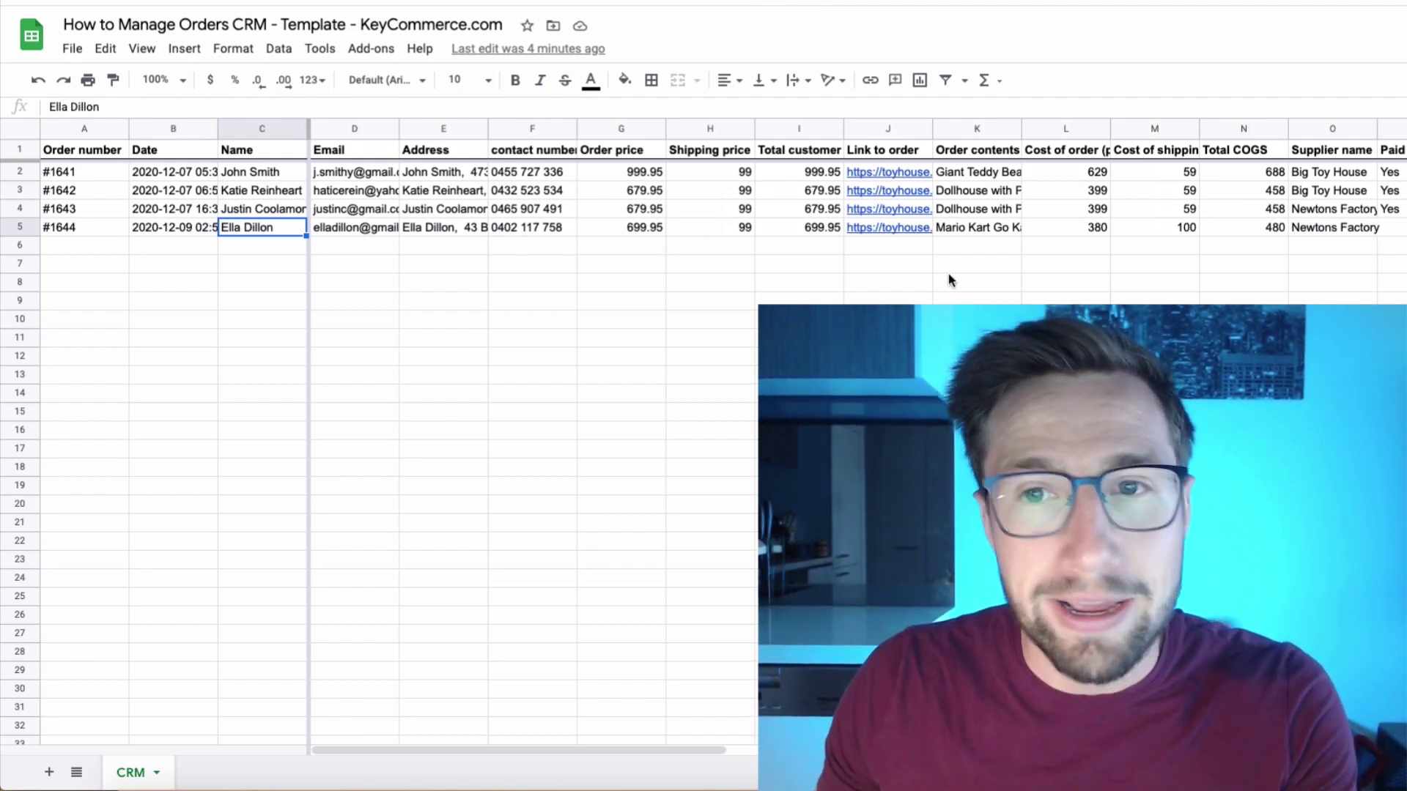
scroll(946, 273, "right", 6)
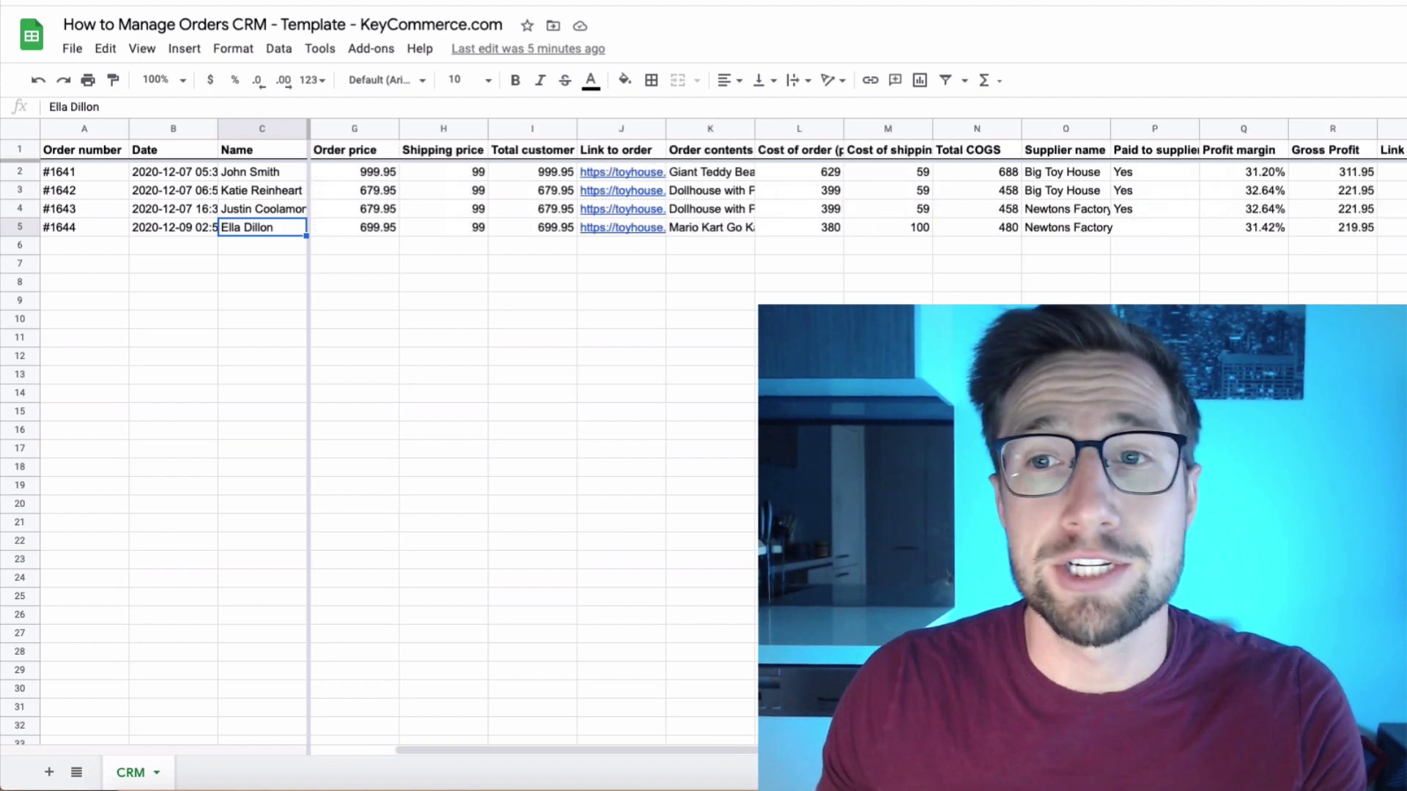
scroll(930, 264, "left", 6)
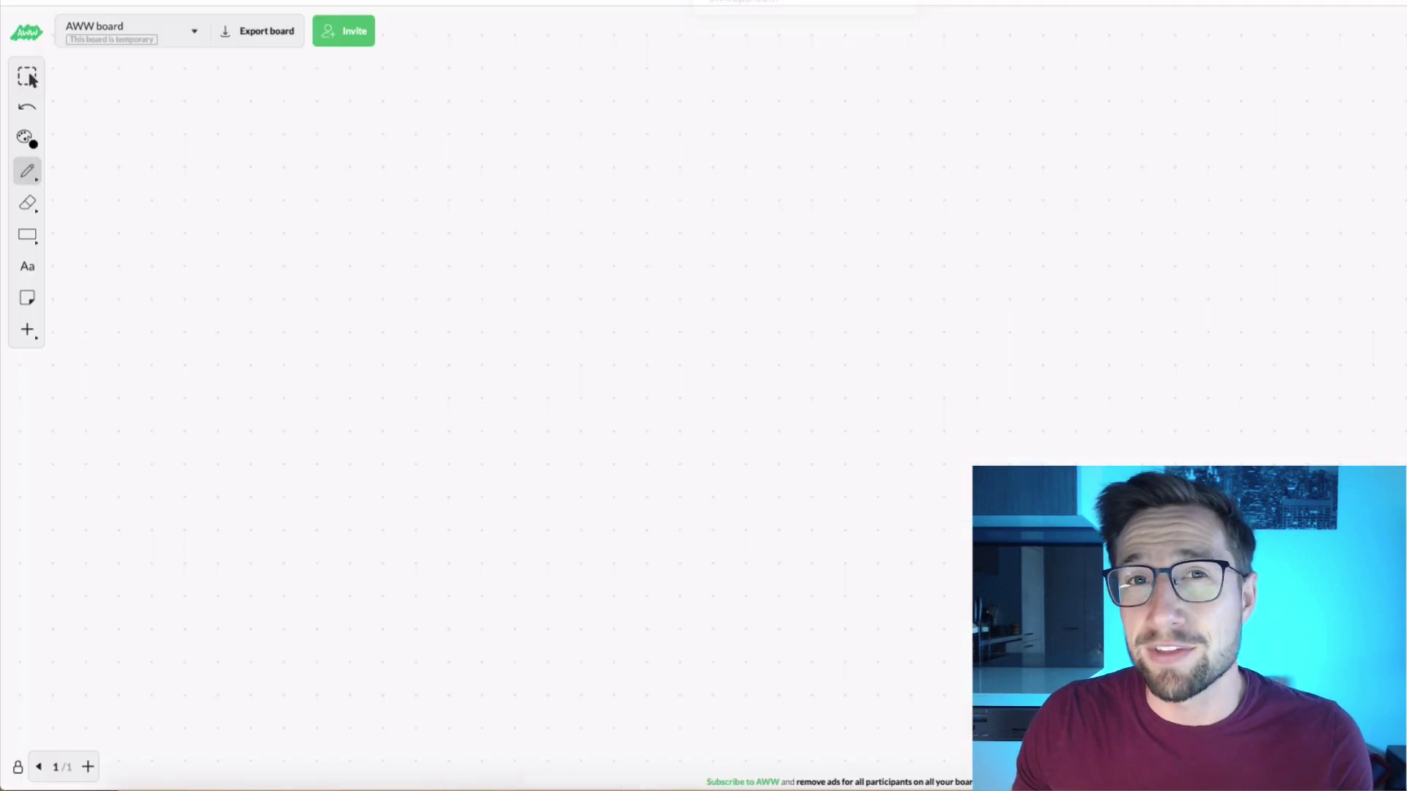
Draw a freehand circle with an S inside, plus arrows pointing at it from upper left, above, below and lower left
mouse_move(436, 267)
left_mouse_down()
mouse_move(560, 380)
mouse_move(406, 262)
left_mouse_up()
mouse_move(473, 309)
left_mouse_down()
mouse_move(503, 371)
mouse_move(438, 375)
left_mouse_up()
left_click_drag(288, 180, 367, 283)
left_click_drag(334, 258, 369, 285)
left_click_drag(437, 124, 454, 209)
left_click_drag(443, 211, 462, 247)
left_click_drag(384, 545, 440, 463)
left_click_drag(404, 480, 435, 504)
mouse_move(236, 453)
left_mouse_down()
mouse_move(321, 428)
mouse_move(313, 448)
left_mouse_up()
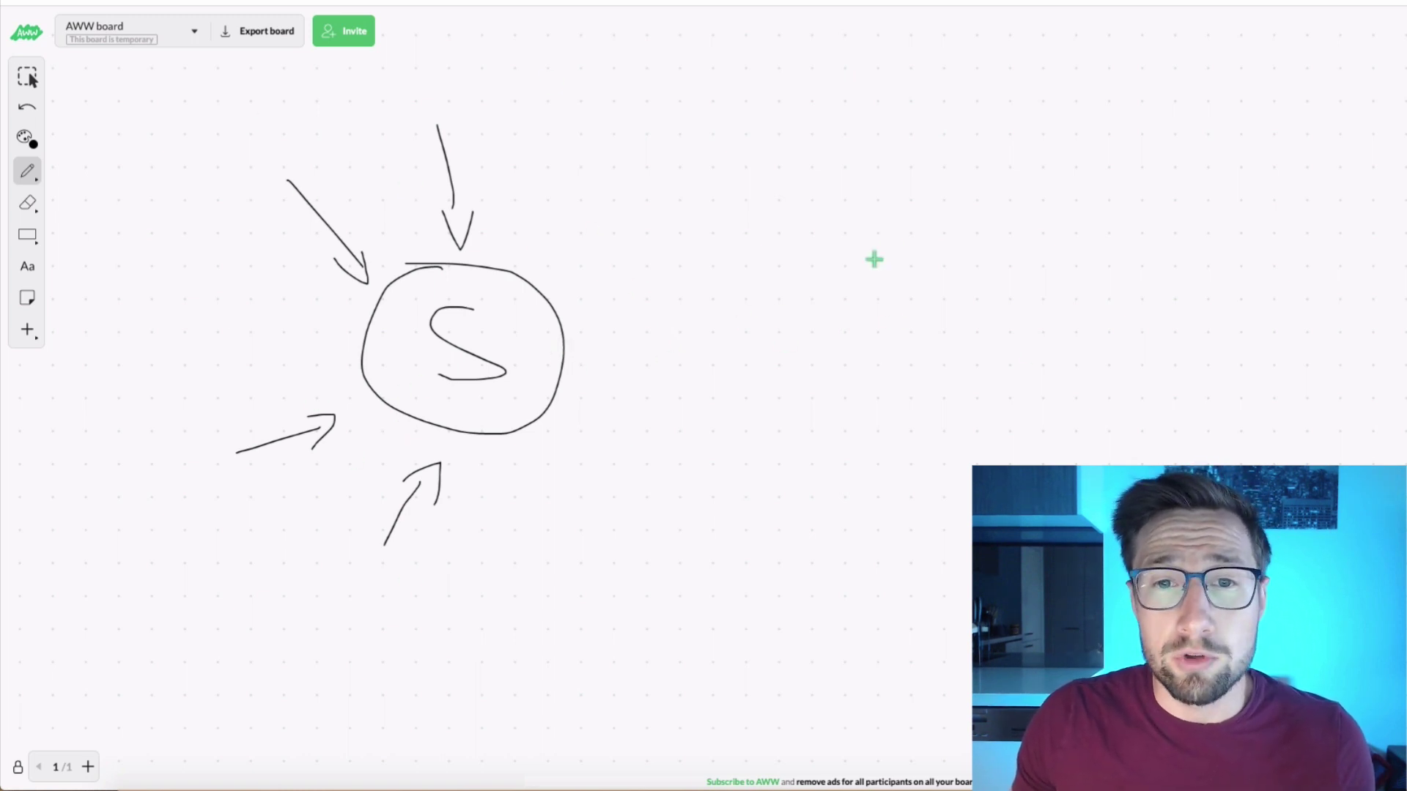
Sketch a box labelled CRM with a rising $ arrow and a rightward arrow, linked by a line to the circled S
mouse_move(874, 259)
left_mouse_down()
mouse_move(1105, 437)
mouse_move(867, 242)
left_mouse_up()
mouse_move(1002, 294)
left_mouse_down()
mouse_move(967, 340)
mouse_move(1011, 314)
mouse_move(1059, 355)
mouse_move(1074, 345)
left_mouse_up()
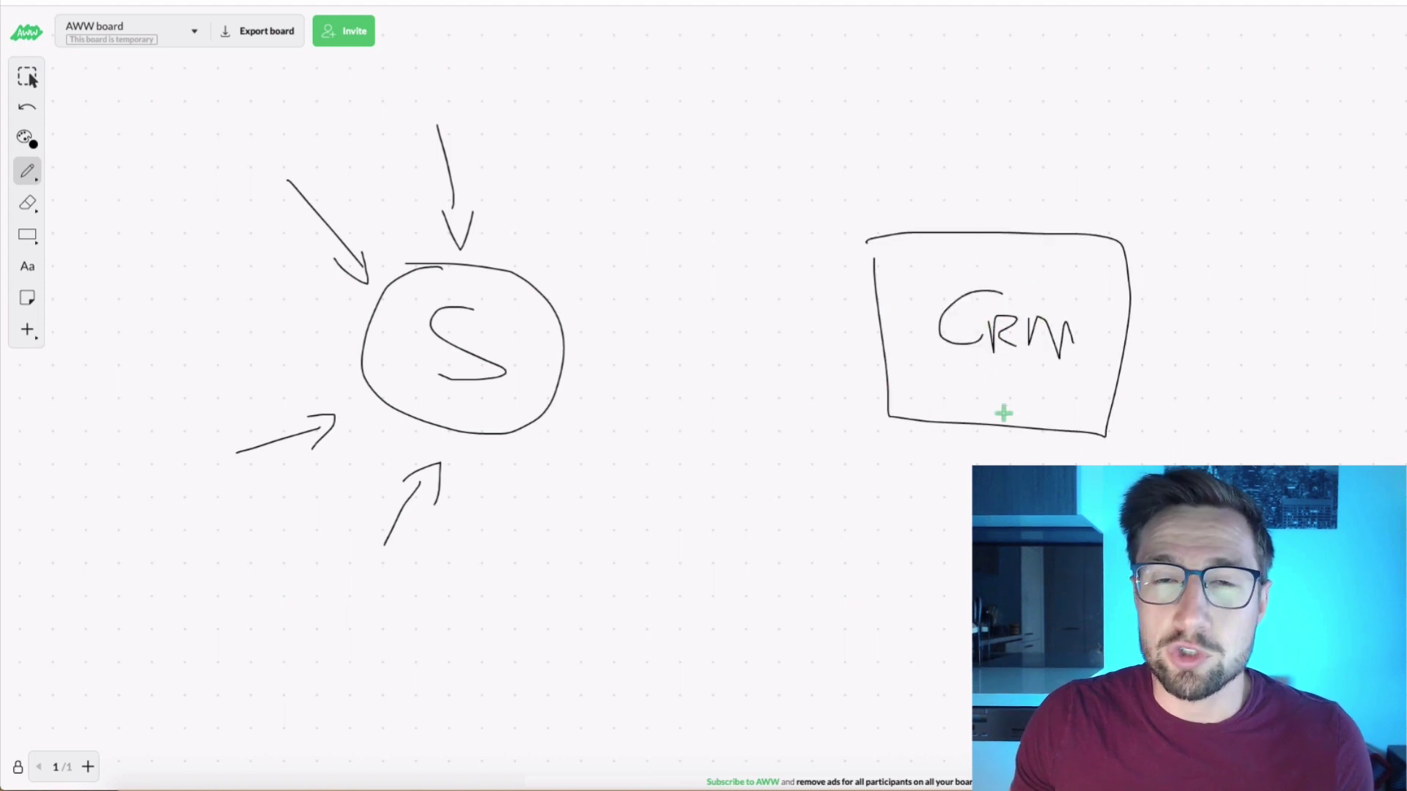
left_click_drag(1009, 224, 1032, 139)
mouse_move(1069, 94)
left_mouse_down()
mouse_move(1071, 123)
mouse_move(1064, 71)
mouse_move(1088, 139)
left_mouse_up()
mouse_move(1134, 32)
left_mouse_down()
mouse_move(1108, 88)
mouse_move(1149, 132)
left_mouse_up()
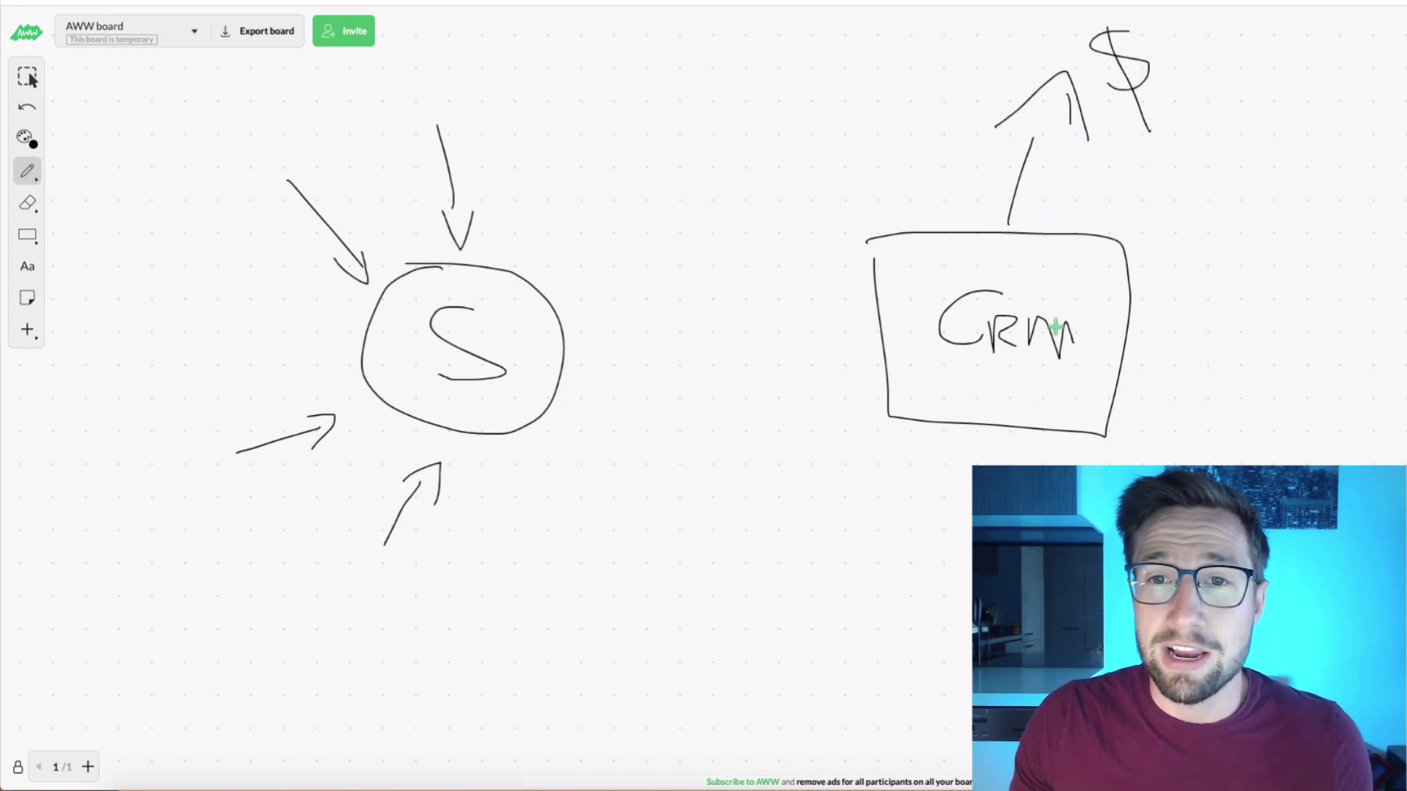
mouse_move(1133, 348)
left_mouse_down()
mouse_move(1330, 340)
mouse_move(1336, 376)
left_mouse_up()
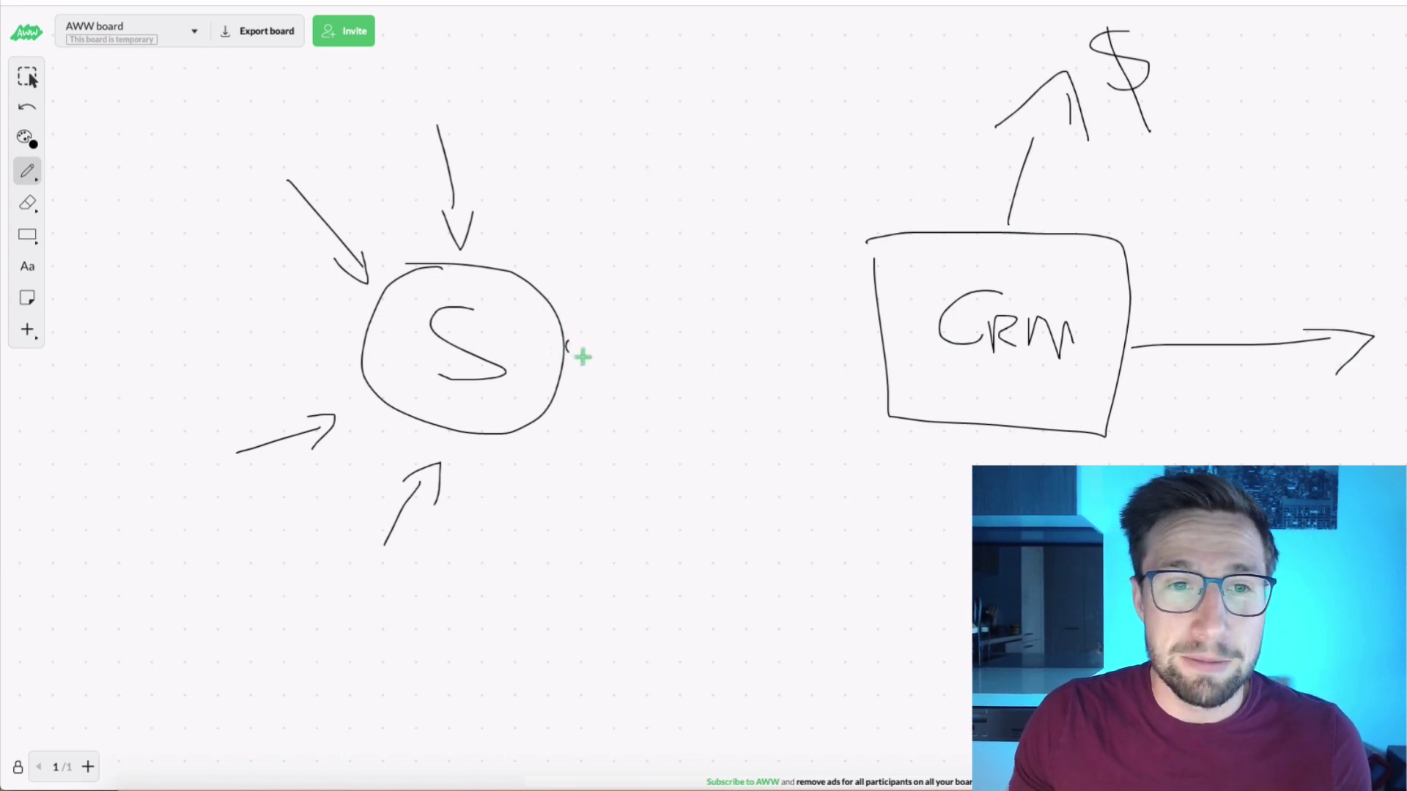
mouse_move(578, 354)
left_mouse_down()
mouse_move(835, 345)
mouse_move(857, 327)
mouse_move(871, 342)
mouse_move(856, 350)
left_mouse_up()
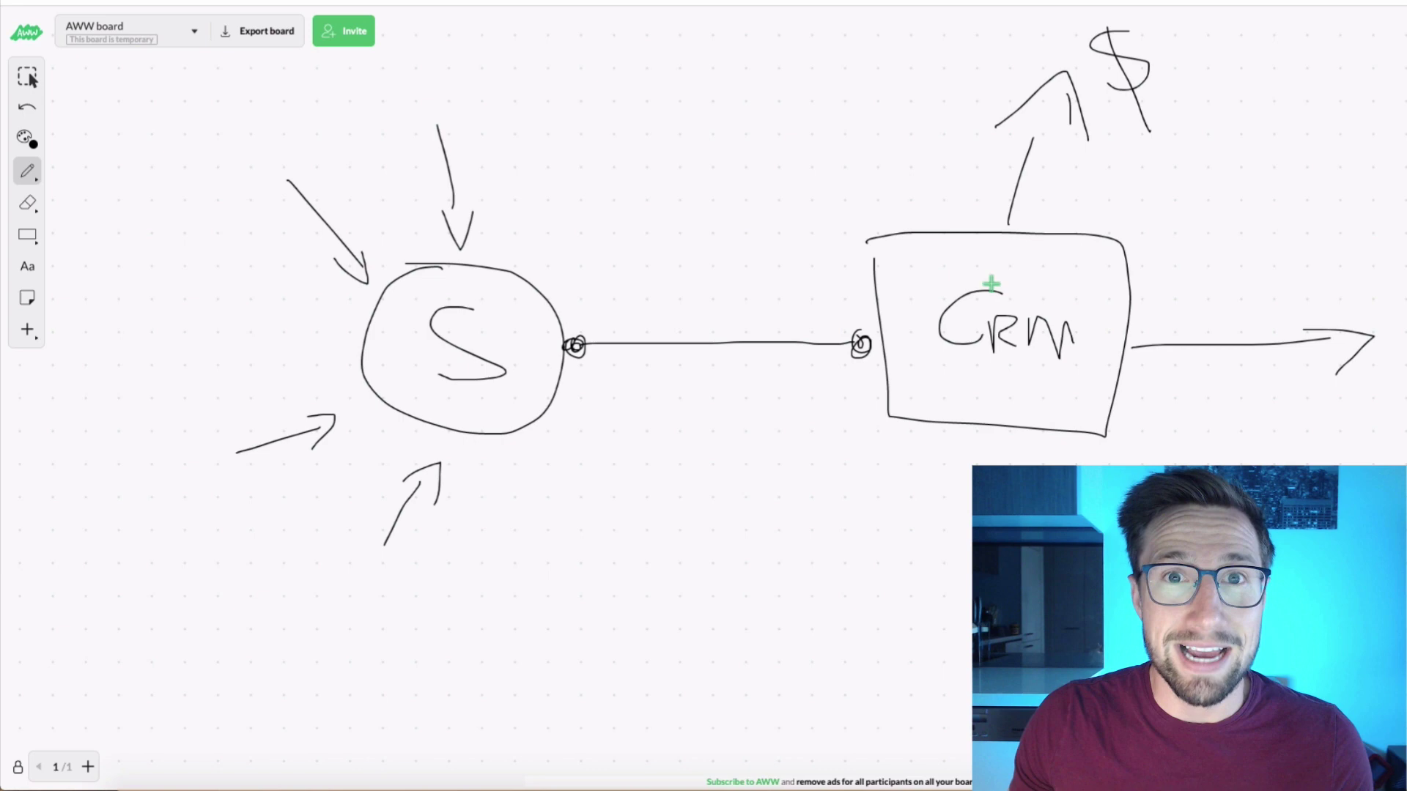
mouse_move(678, 278)
left_mouse_down()
mouse_move(733, 284)
mouse_move(764, 316)
left_mouse_up()
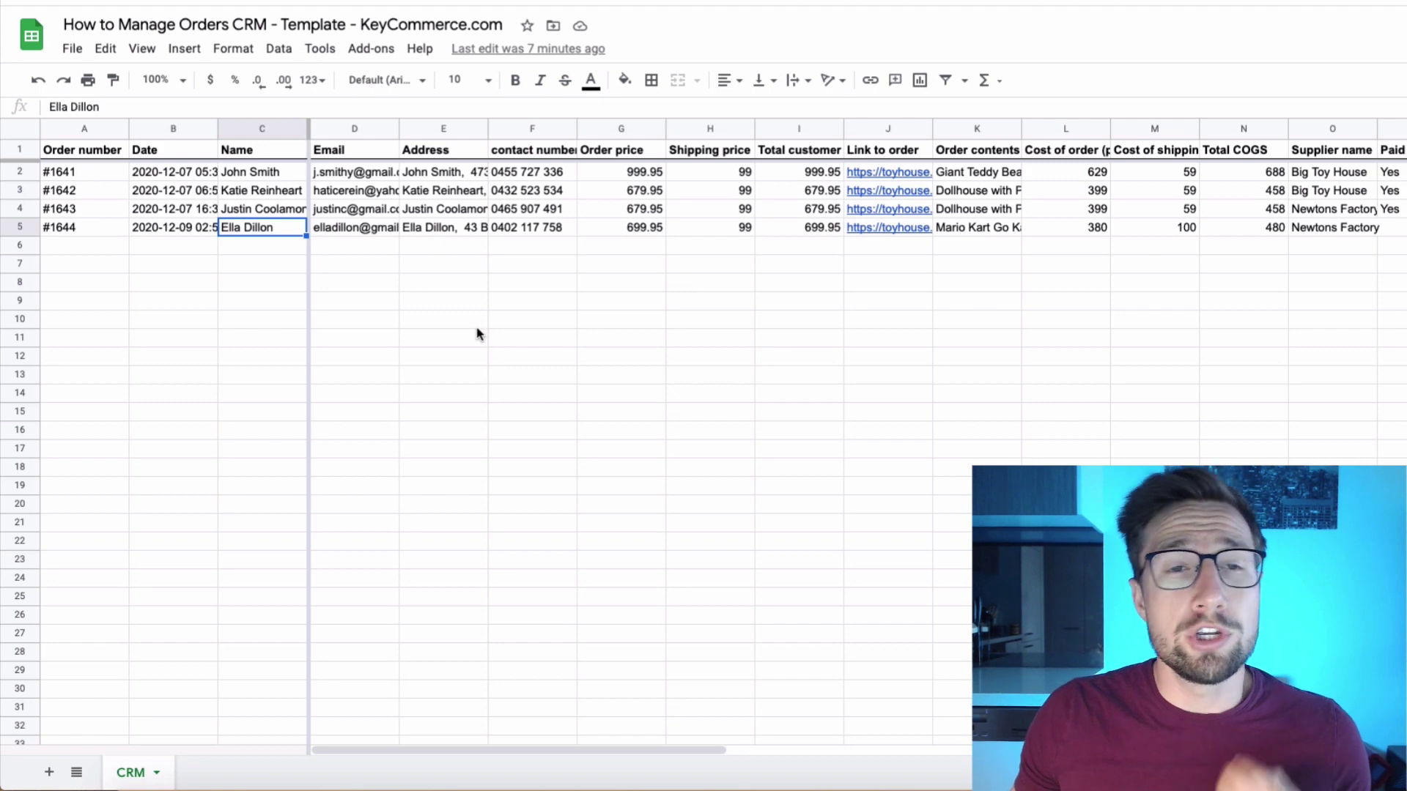
Make a copy of the orders CRM spreadsheet, deleting the 'Copy of' prefix from its name
left_click(552, 400)
left_click(194, 327)
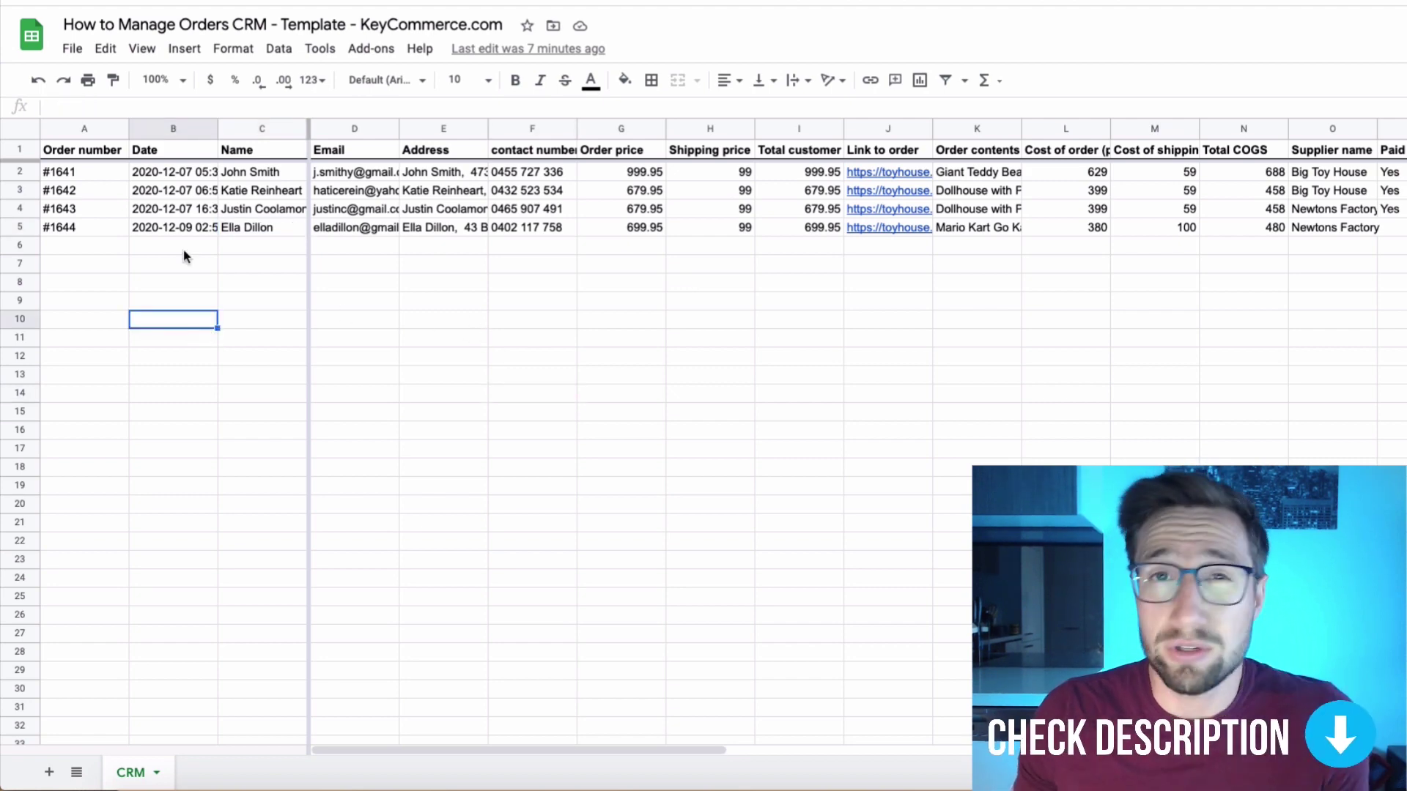
left_click(72, 48)
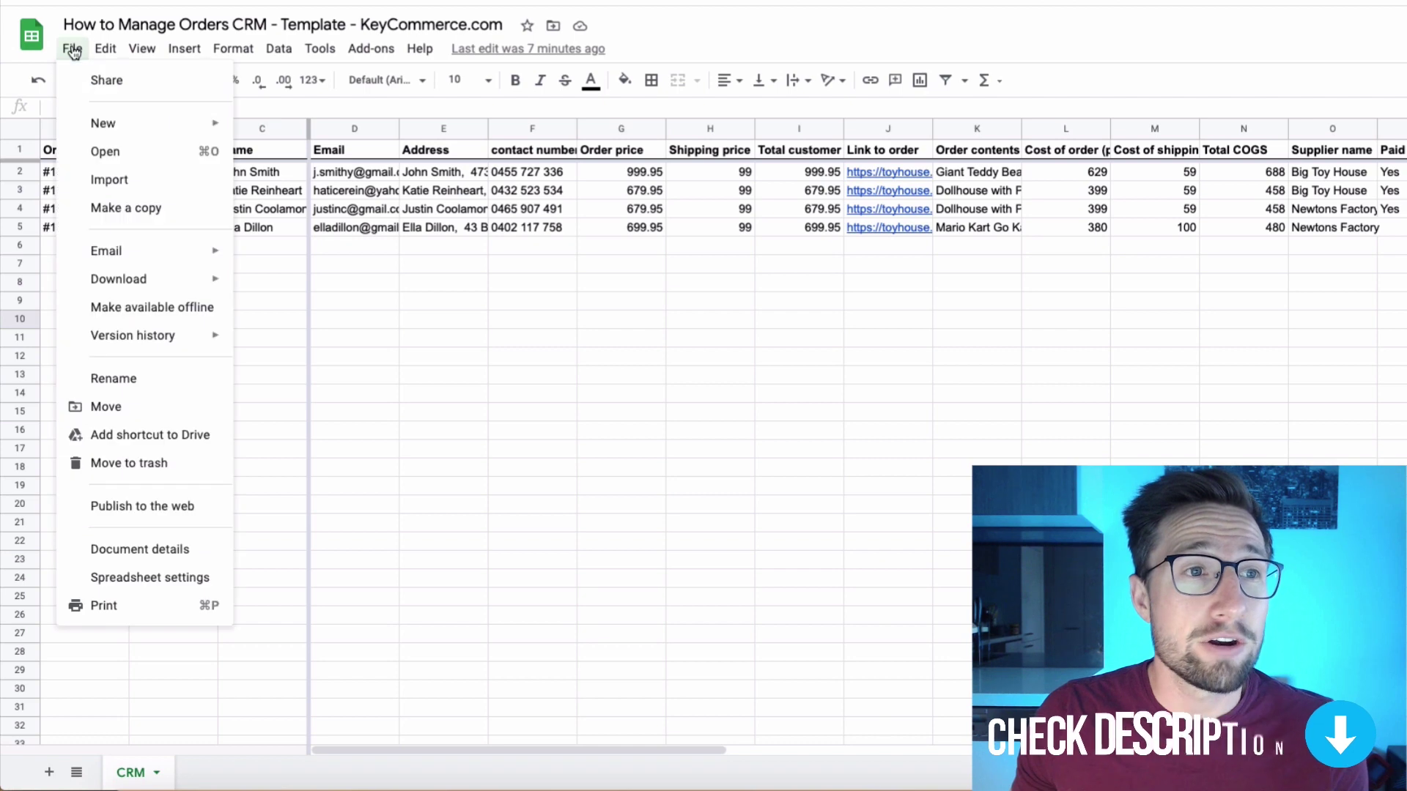
left_click(102, 208)
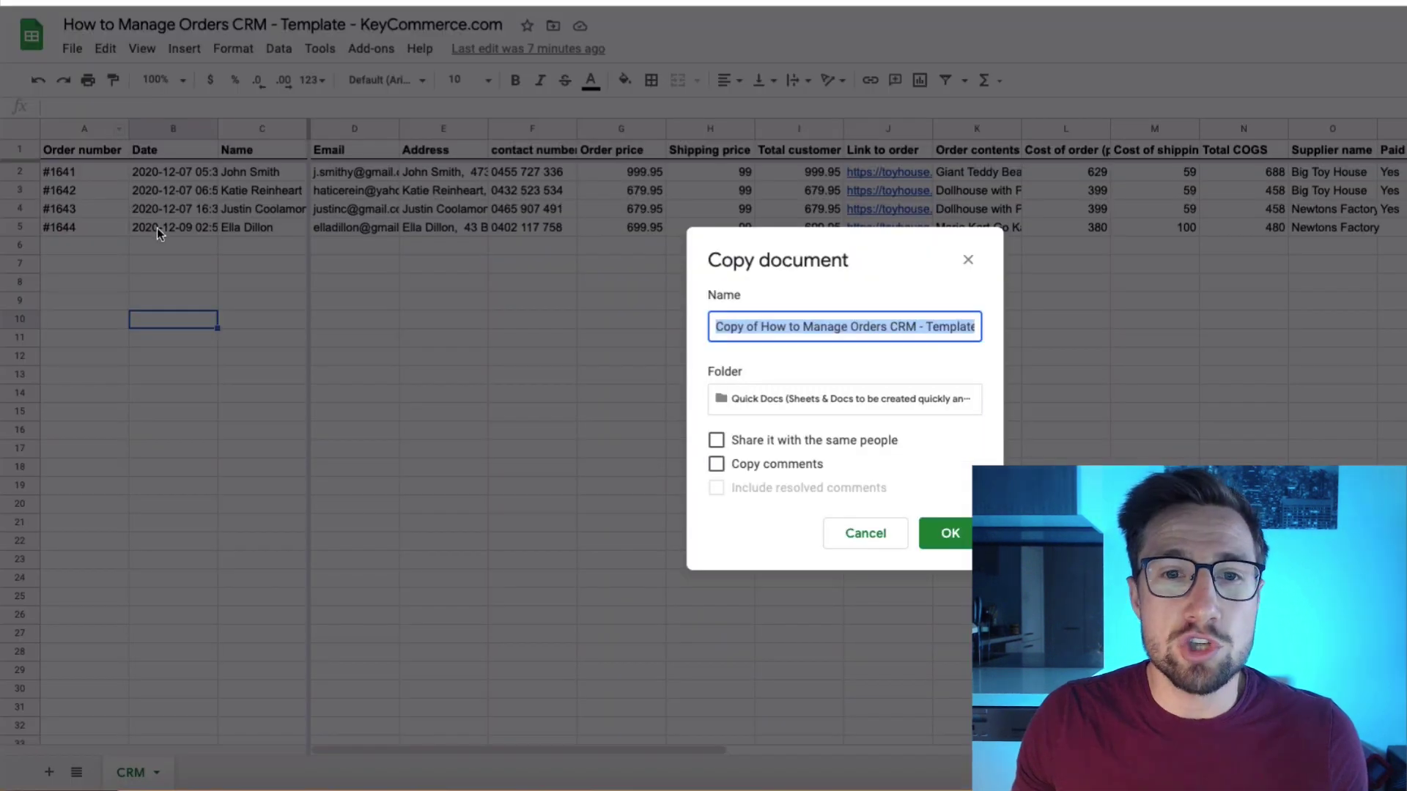
left_click(807, 329)
left_click_drag(764, 328, 671, 332)
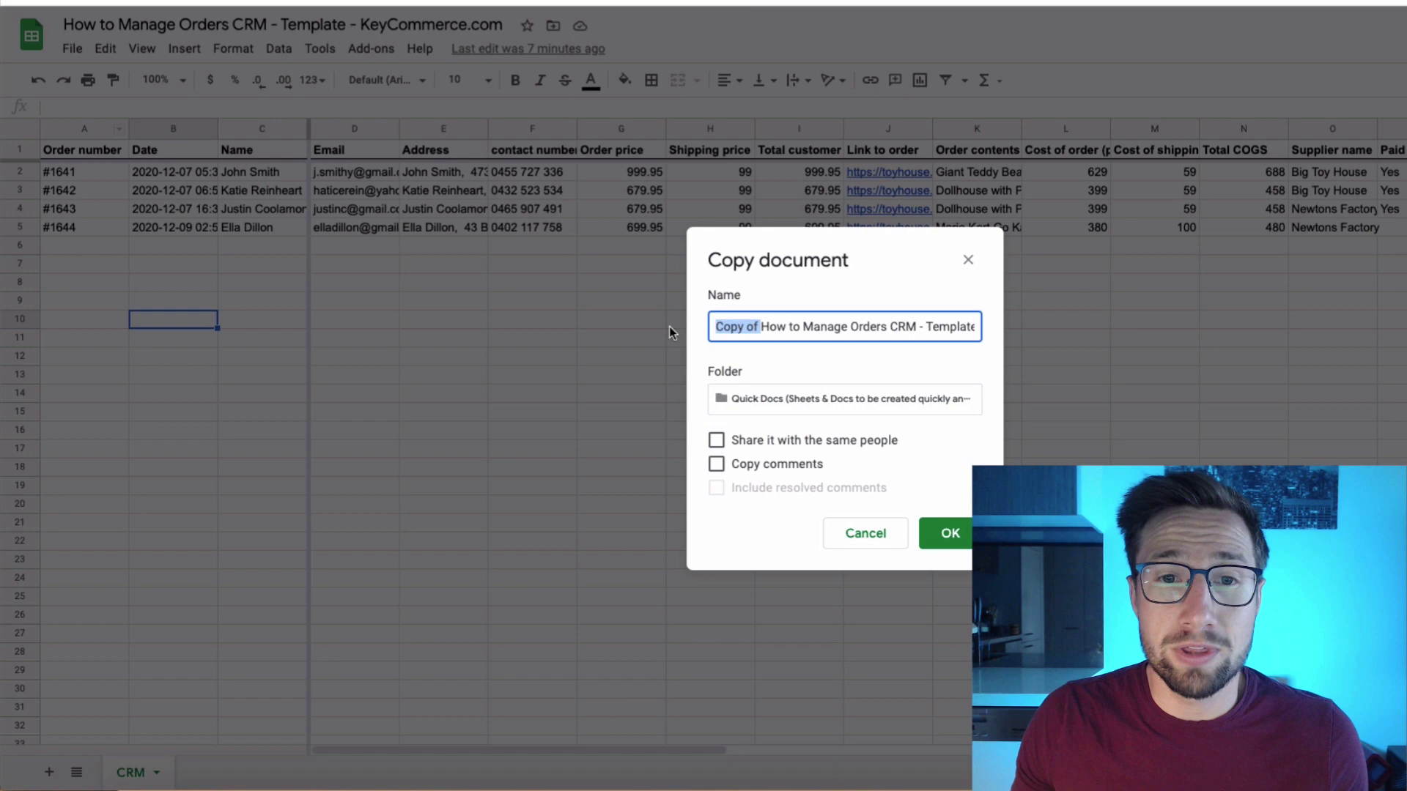
key("BackSpace")
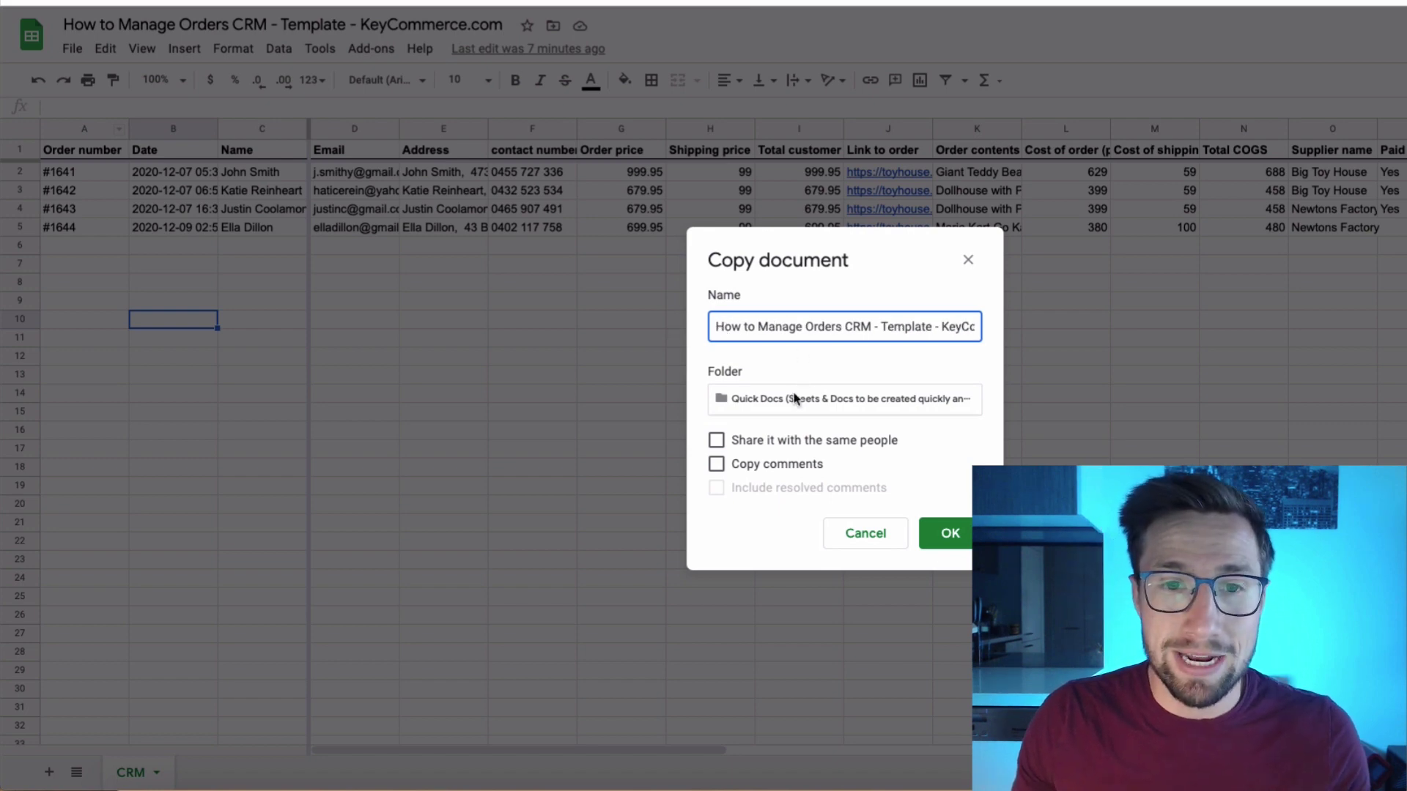
left_click(863, 540)
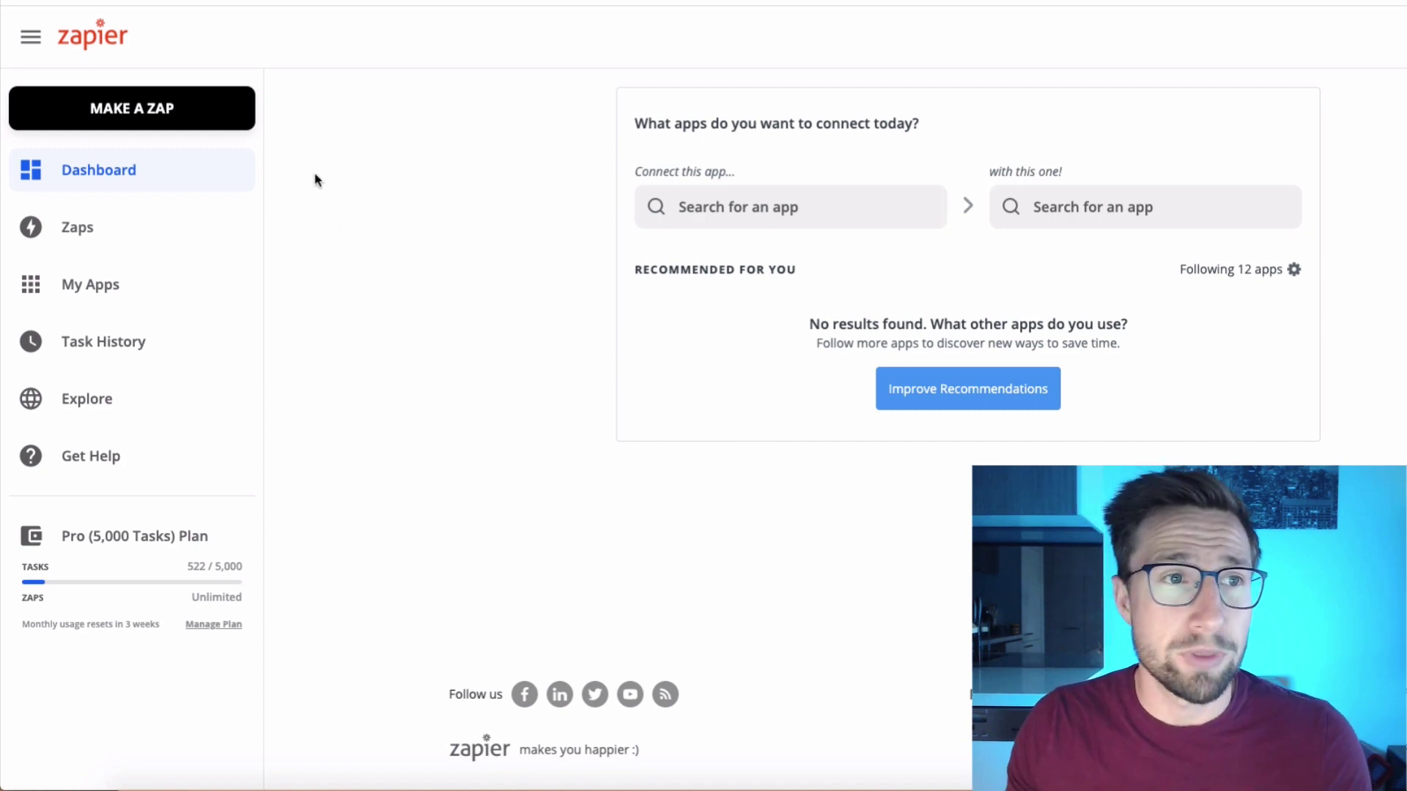
Start a new zap with Shopify's New Order as the trigger event
left_click(129, 117)
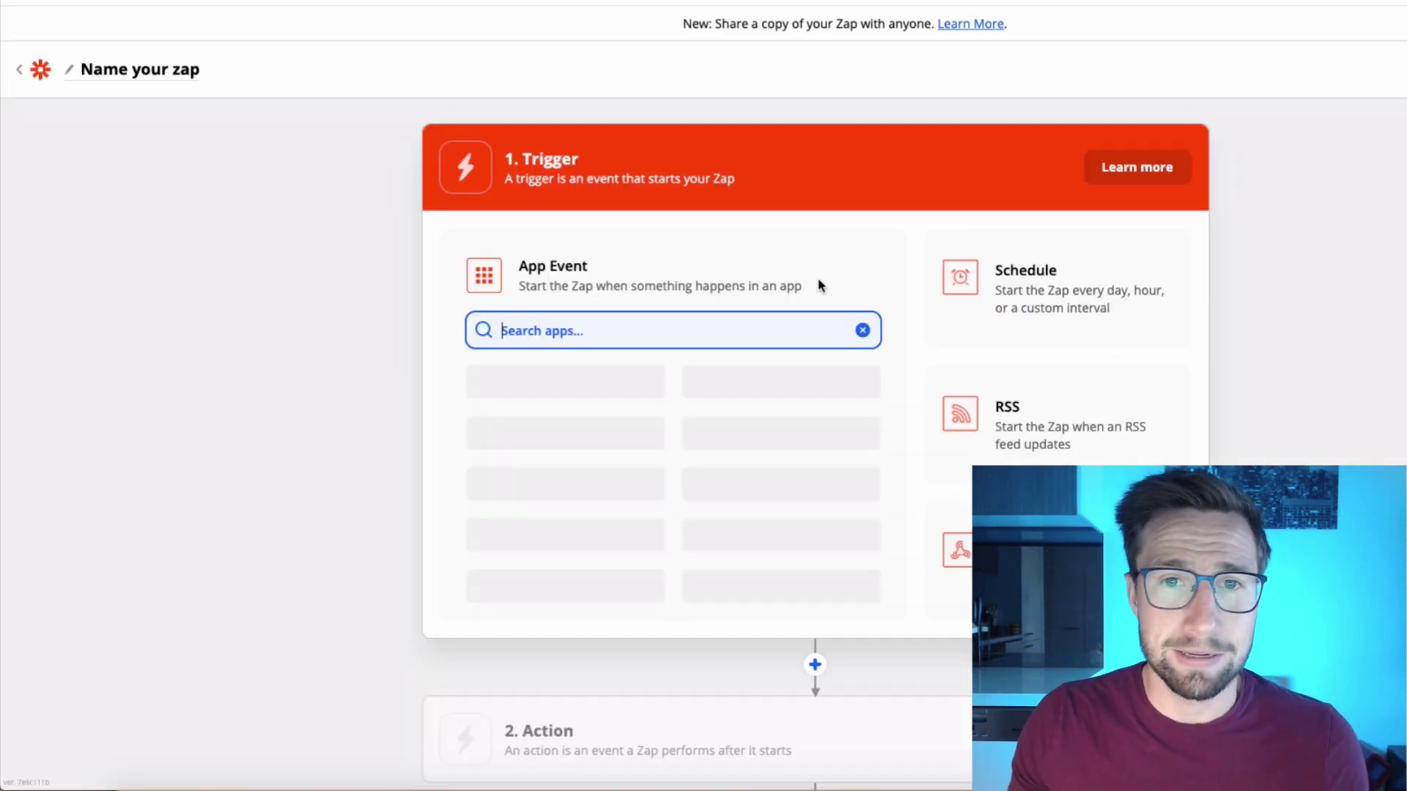
type("shopify")
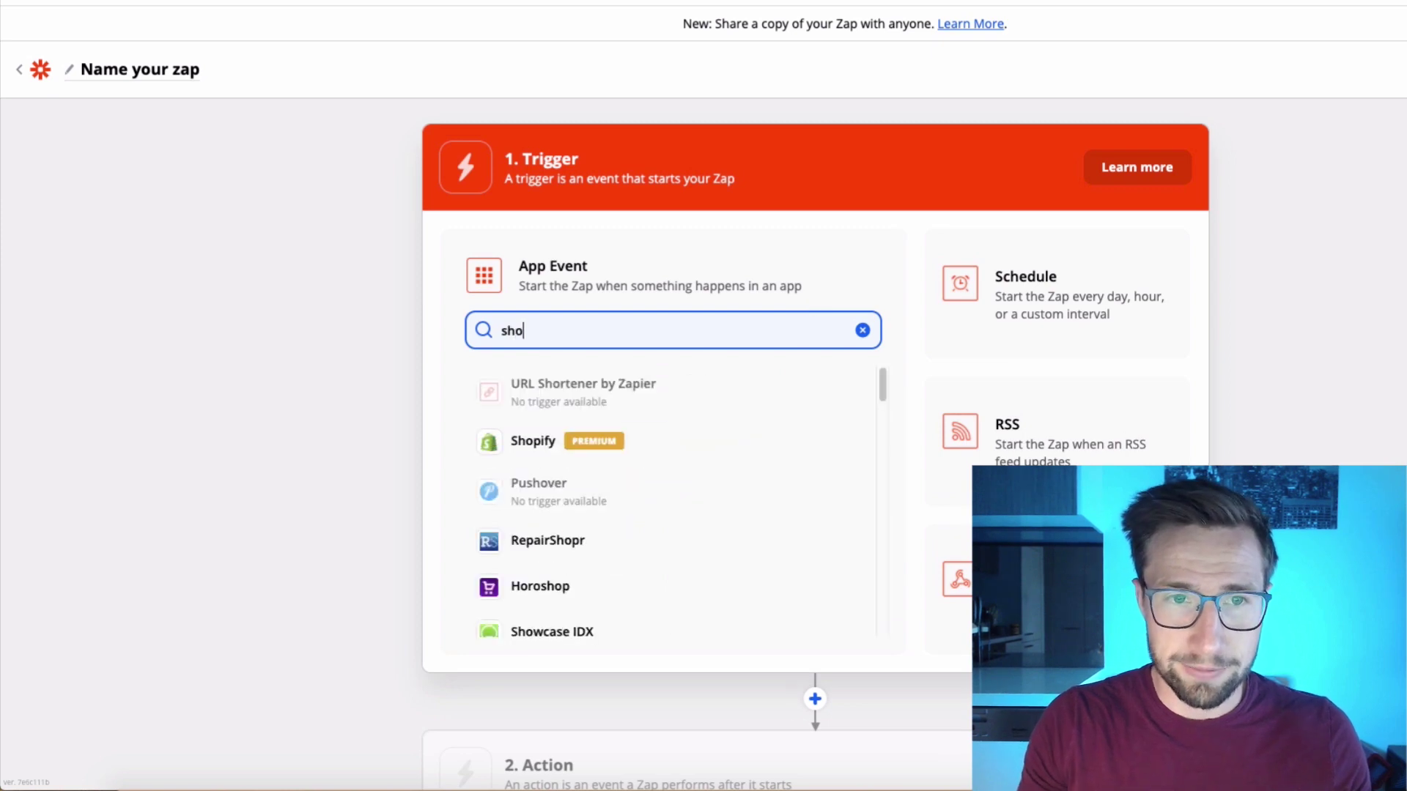
left_click(781, 383)
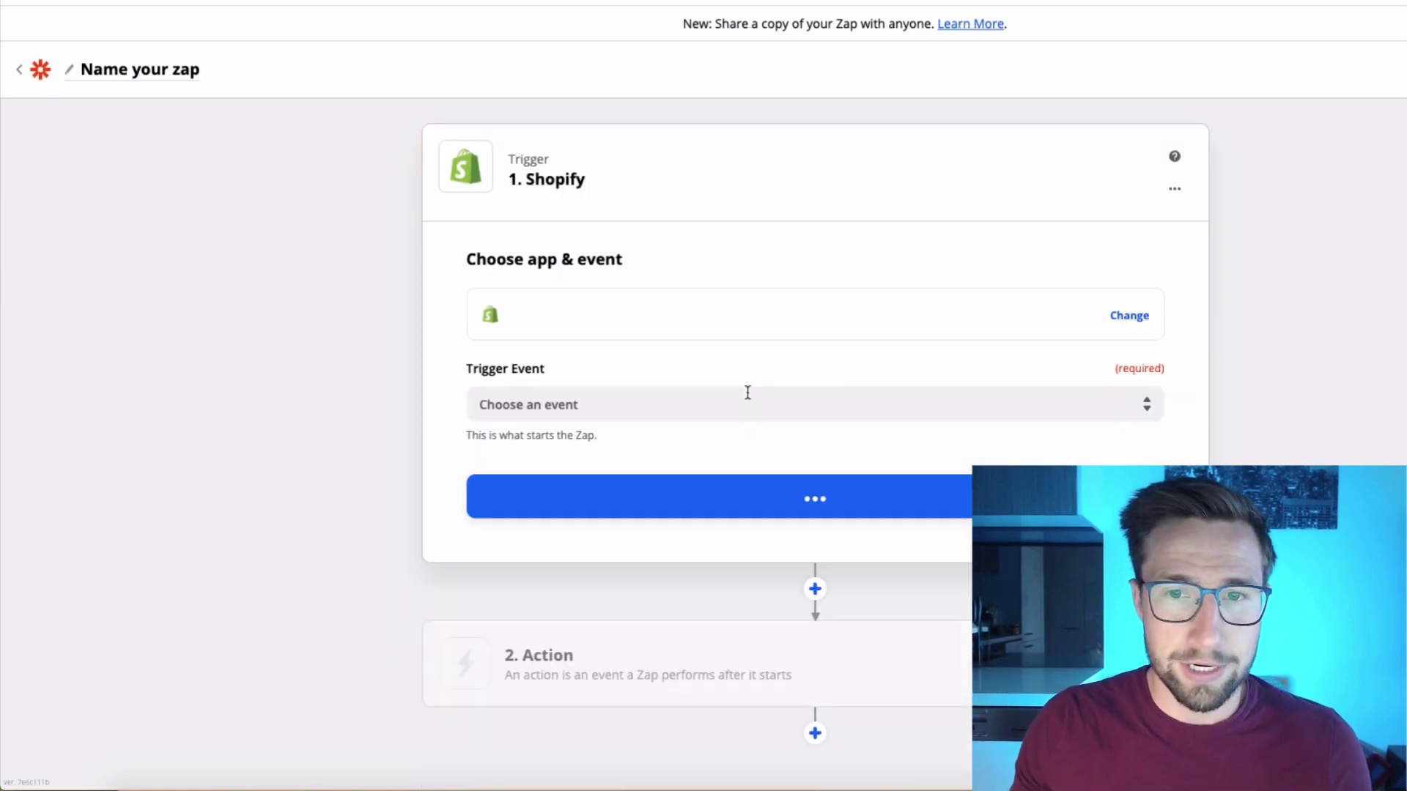
left_click(652, 404)
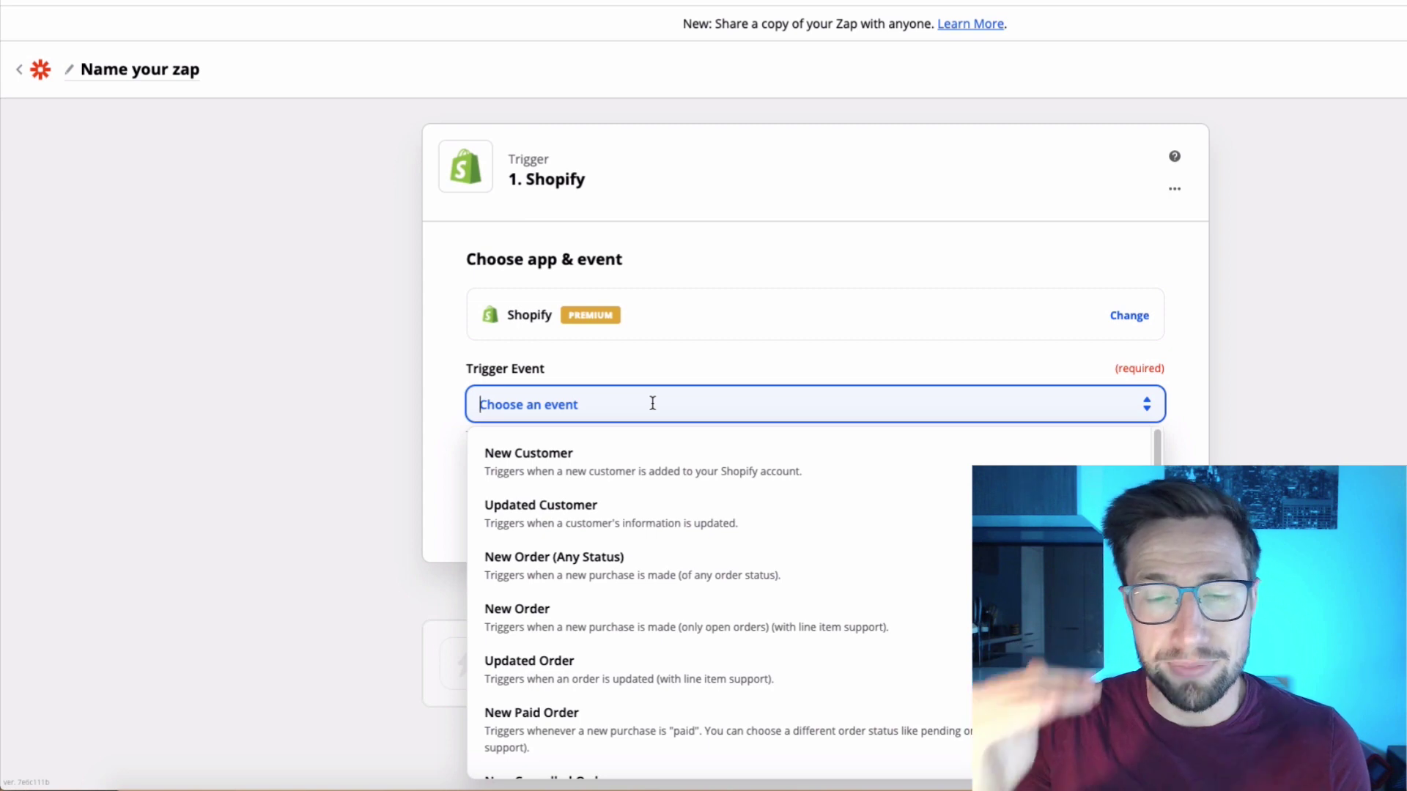
left_click(682, 618)
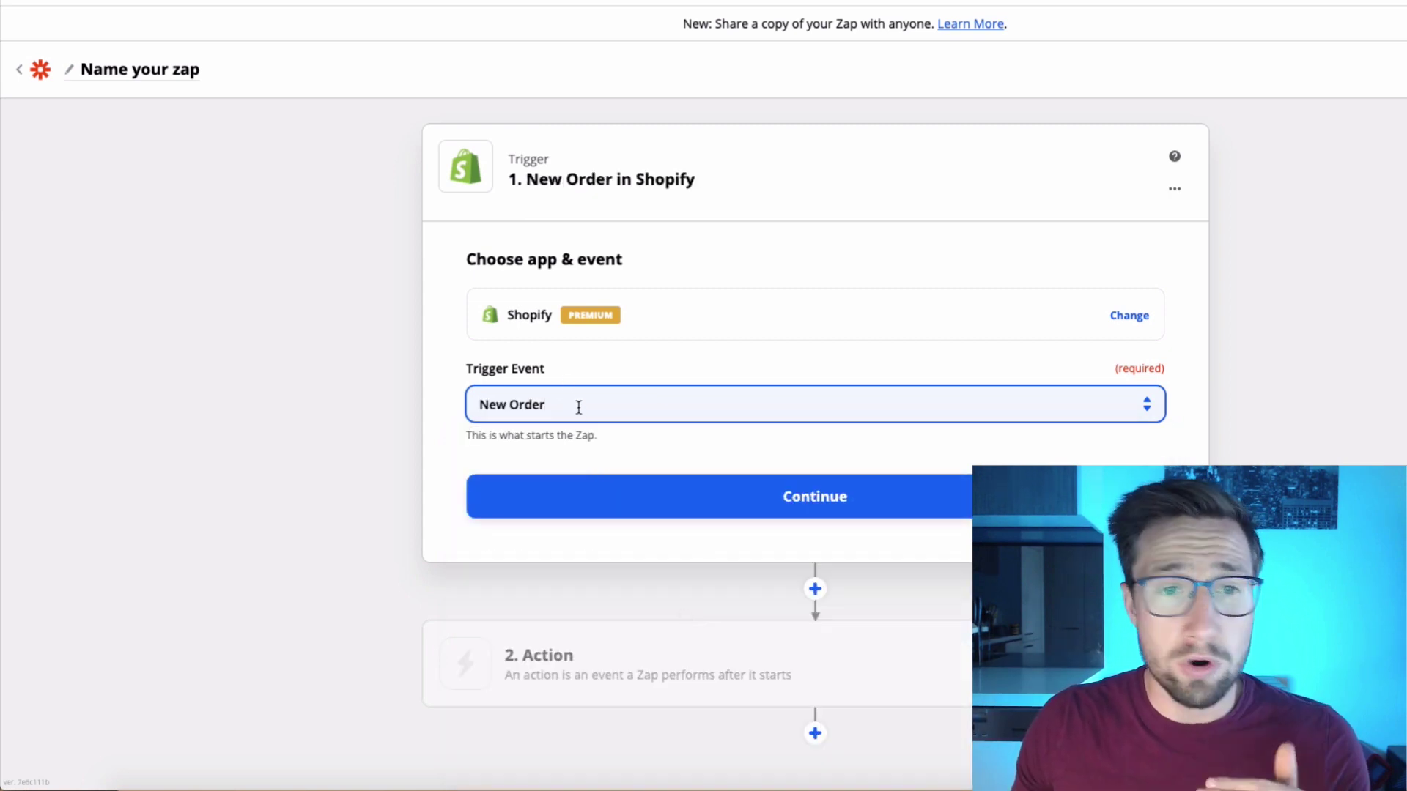
left_click(705, 495)
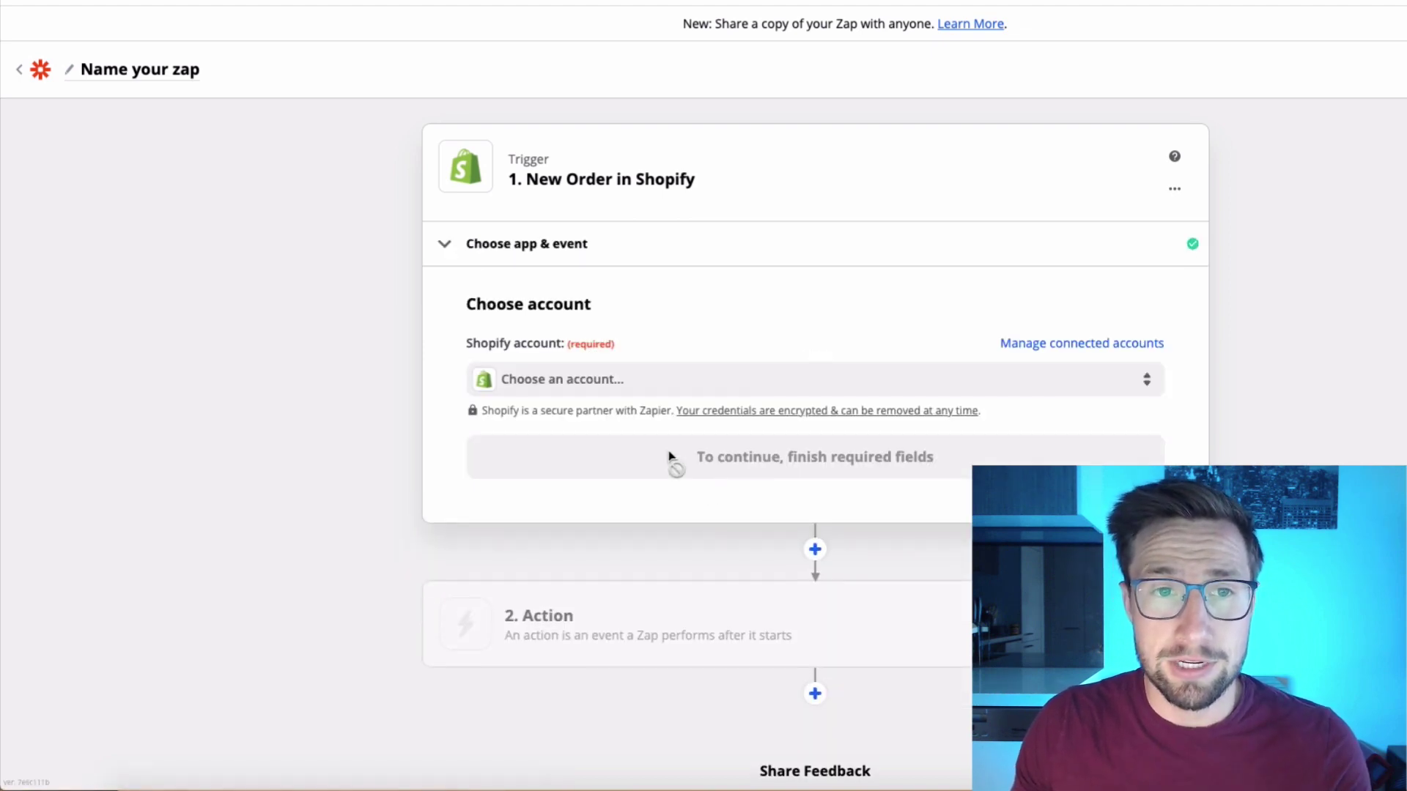
Connect the Shopify account and test the trigger by pulling in a recent order
left_click(651, 382)
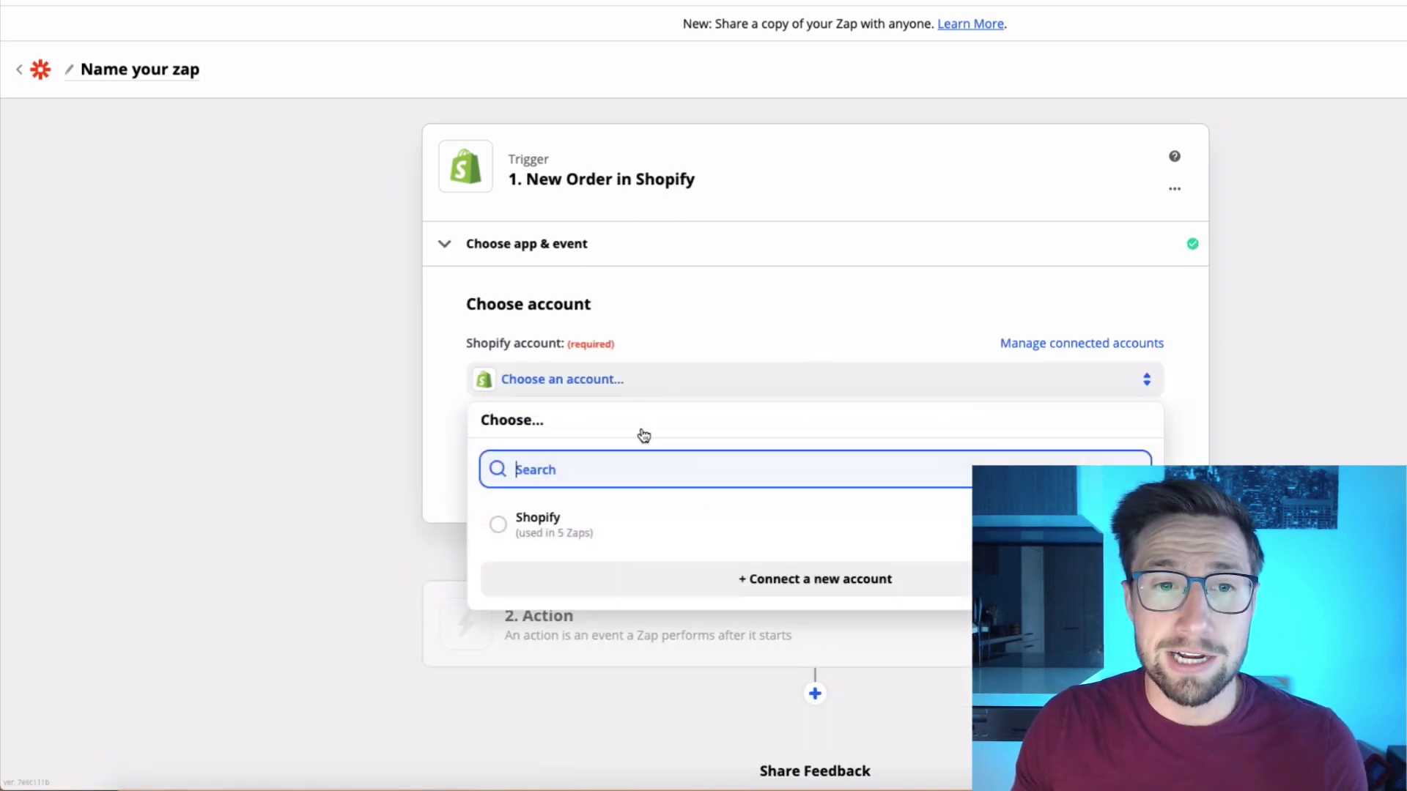
left_click(628, 521)
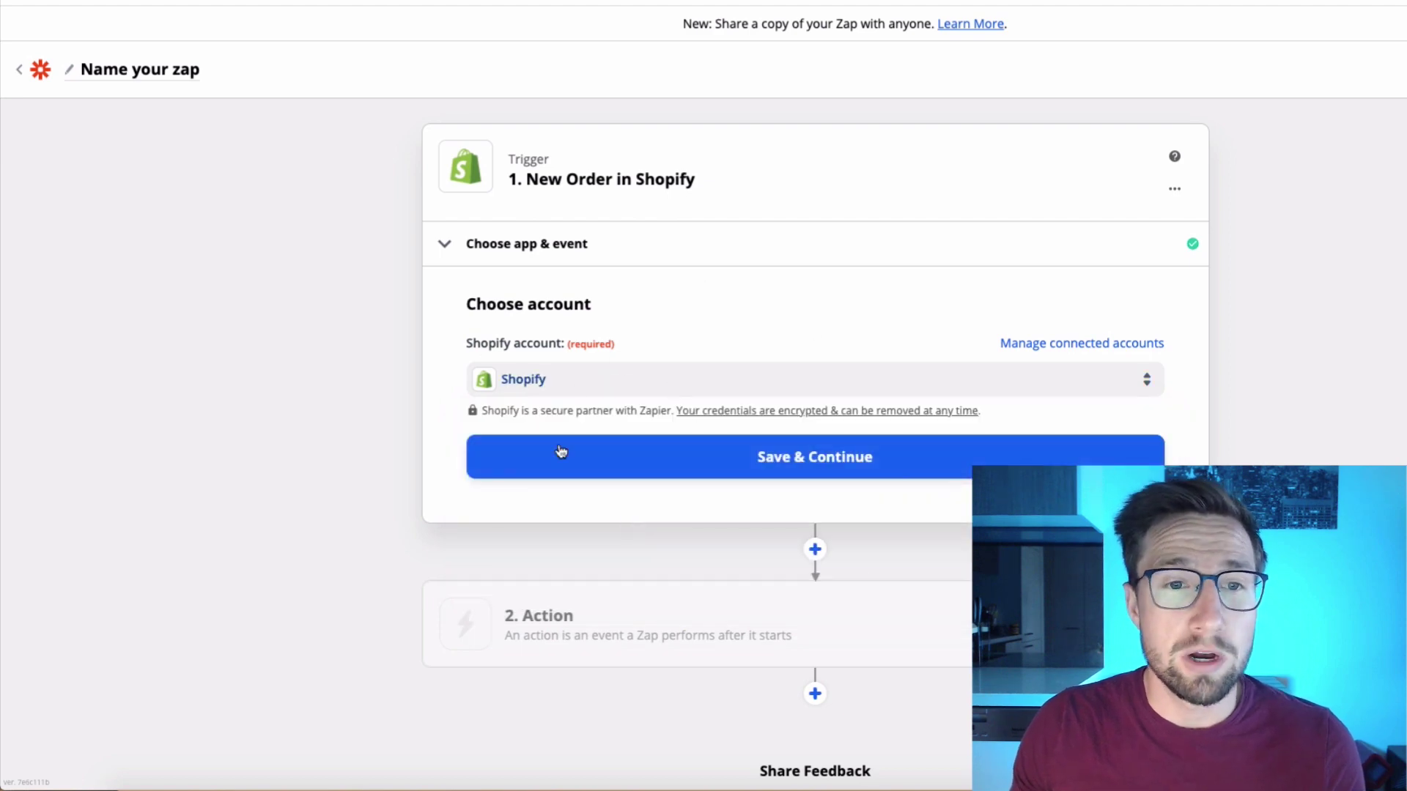
left_click(749, 465)
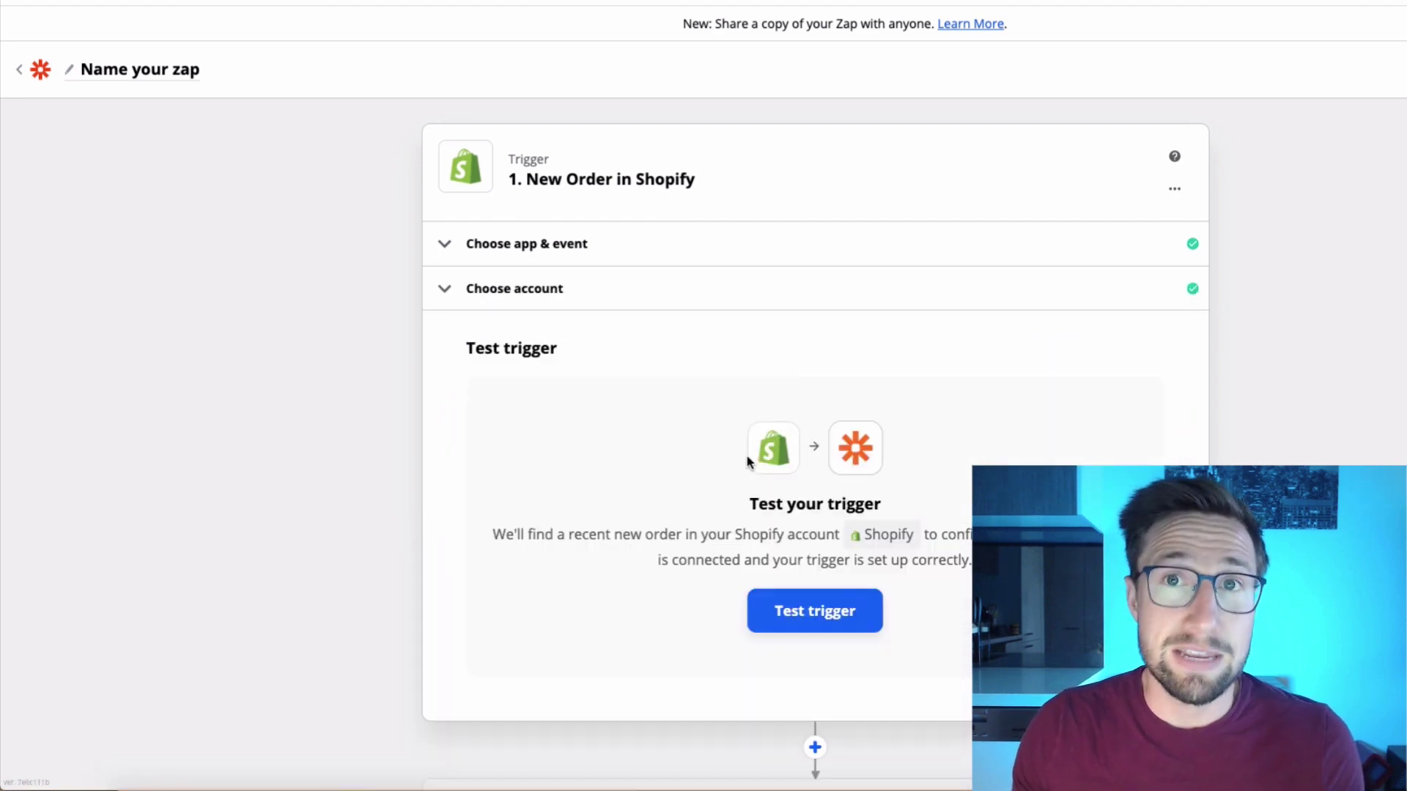
left_click(815, 608)
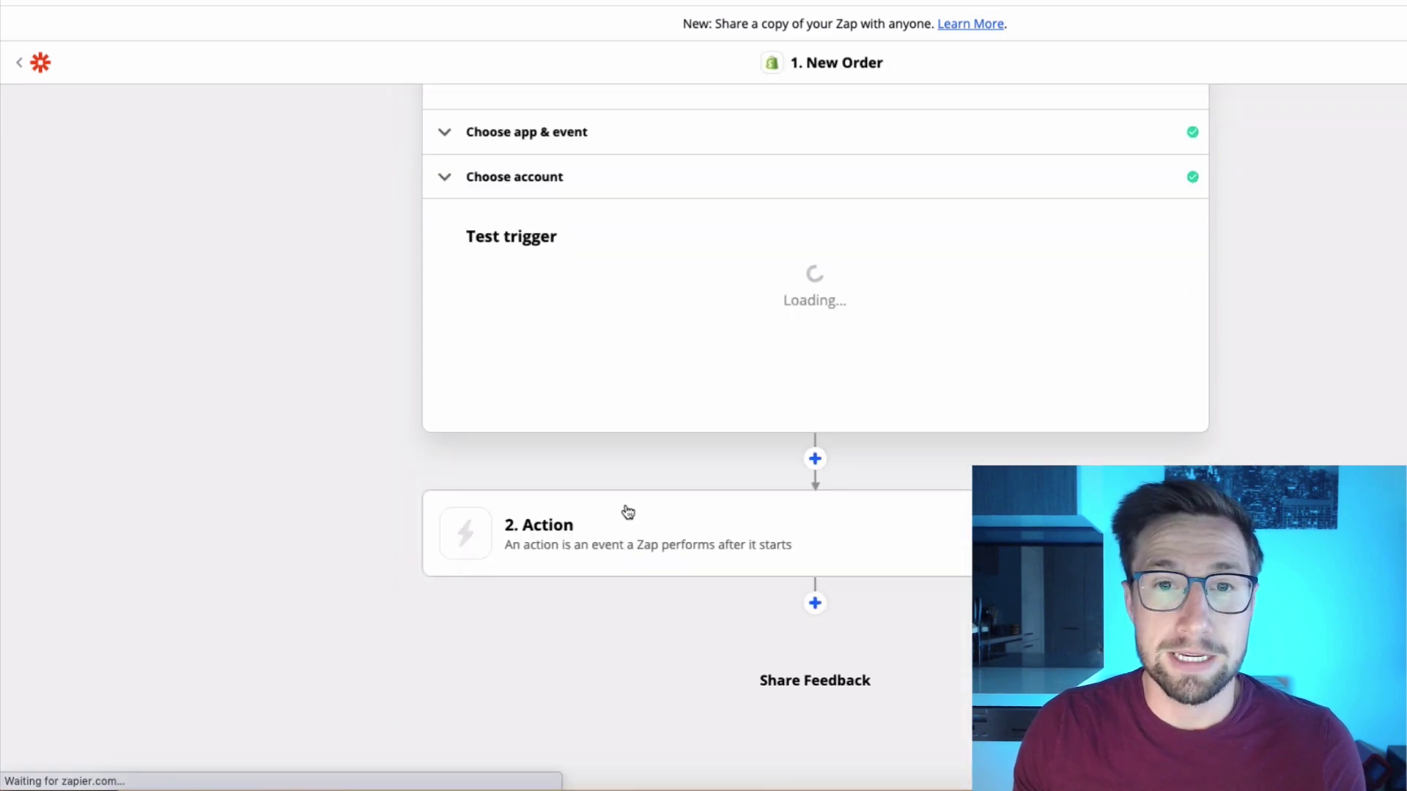
left_click(625, 512)
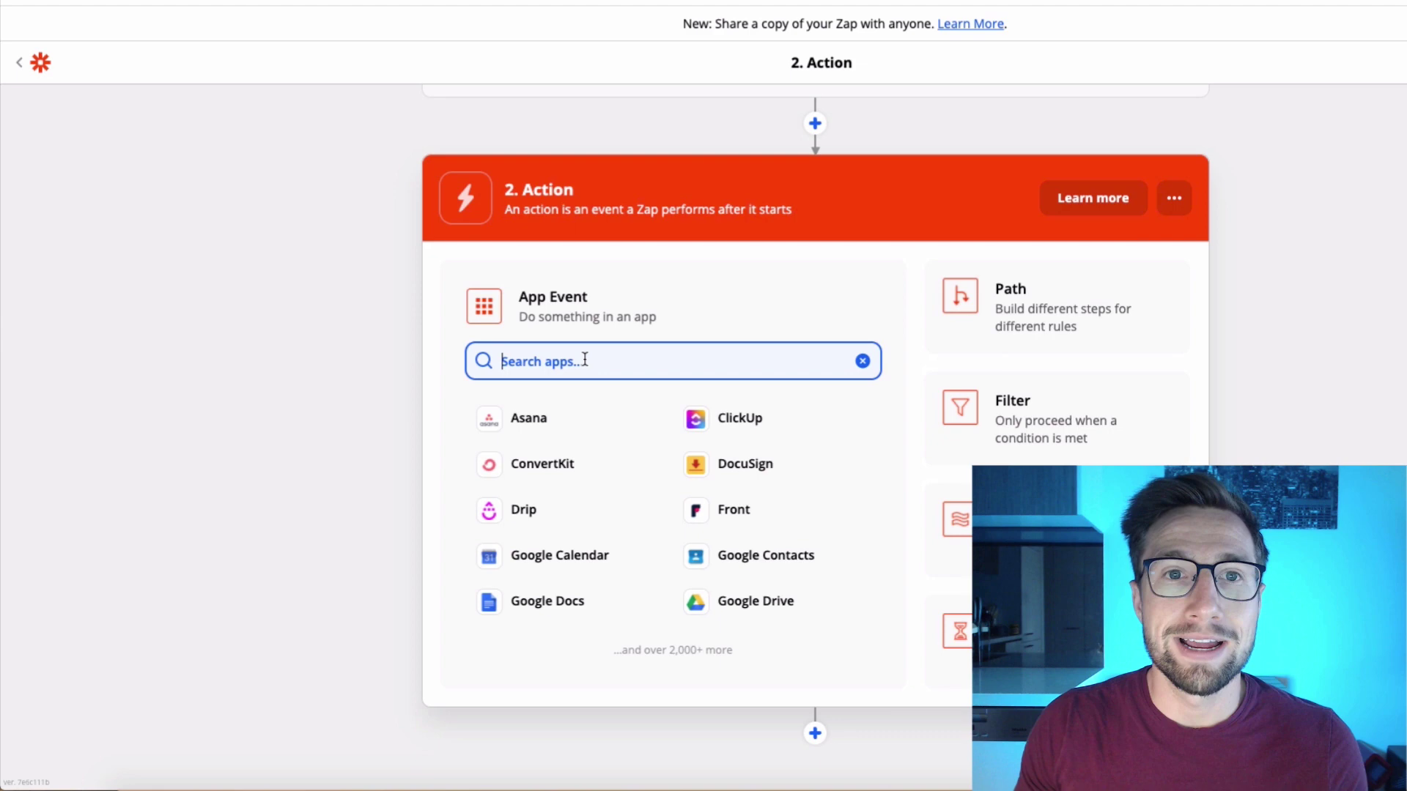
Set the action to Google Sheets Create Spreadsheet Row using the connected Google account
type("google")
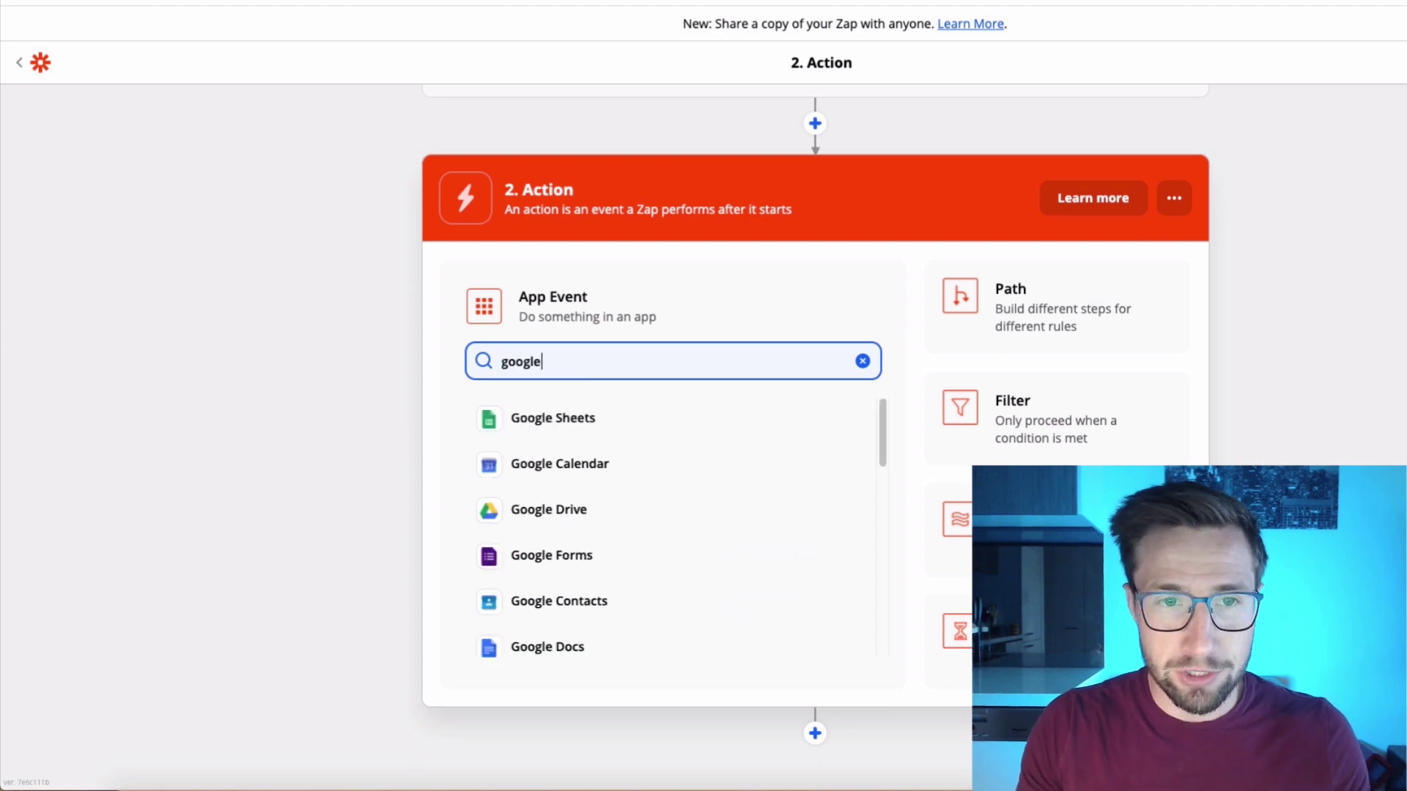
type(" sh")
left_click(619, 417)
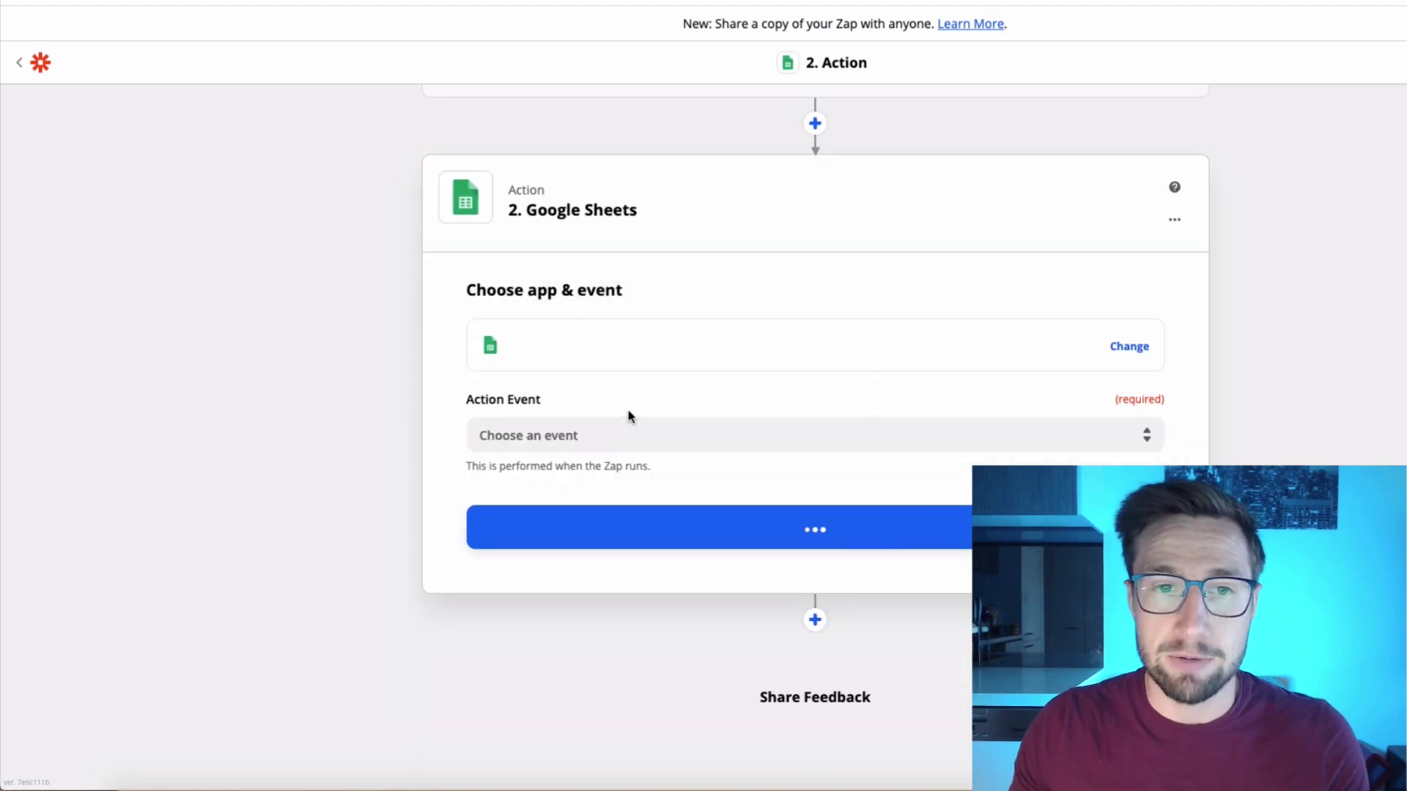
left_click(636, 437)
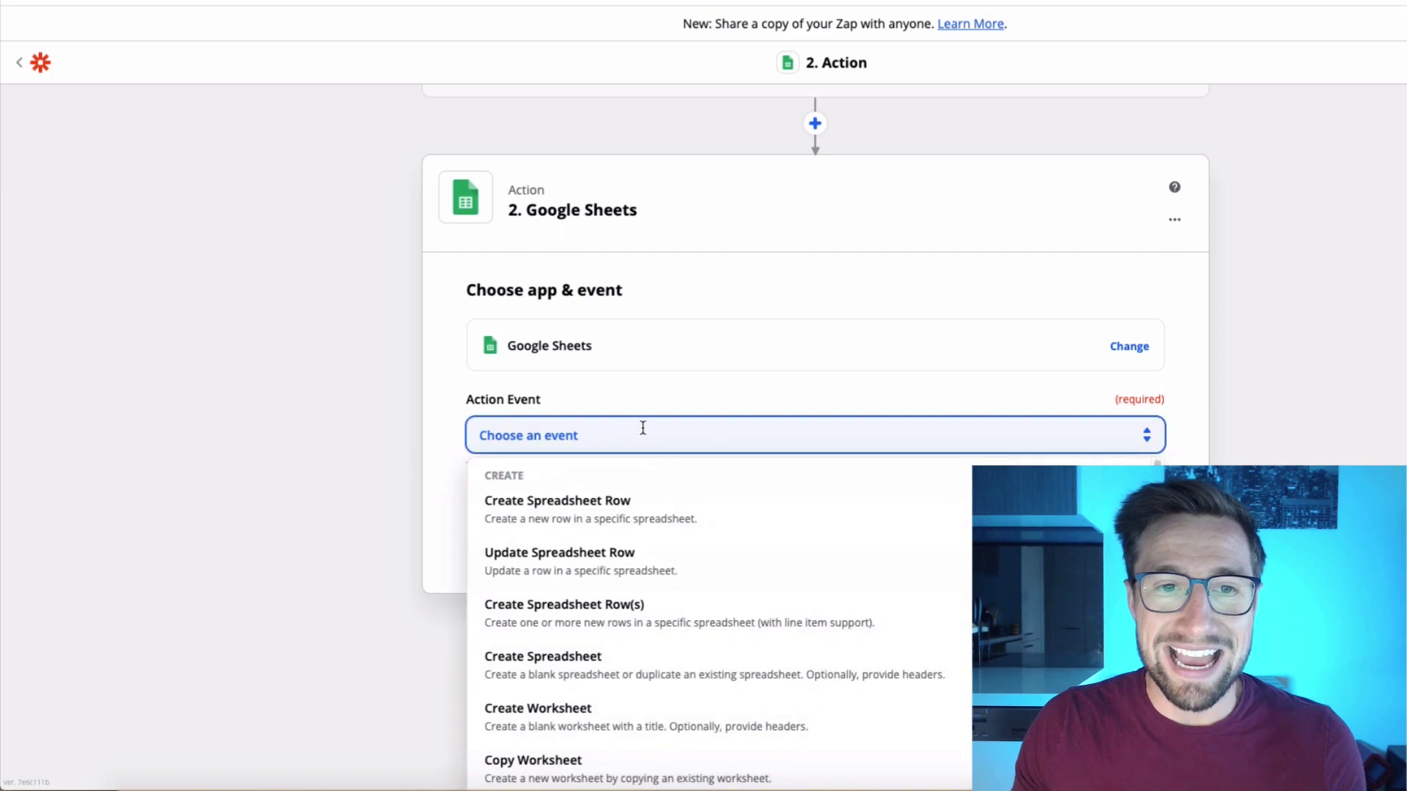
left_click(637, 514)
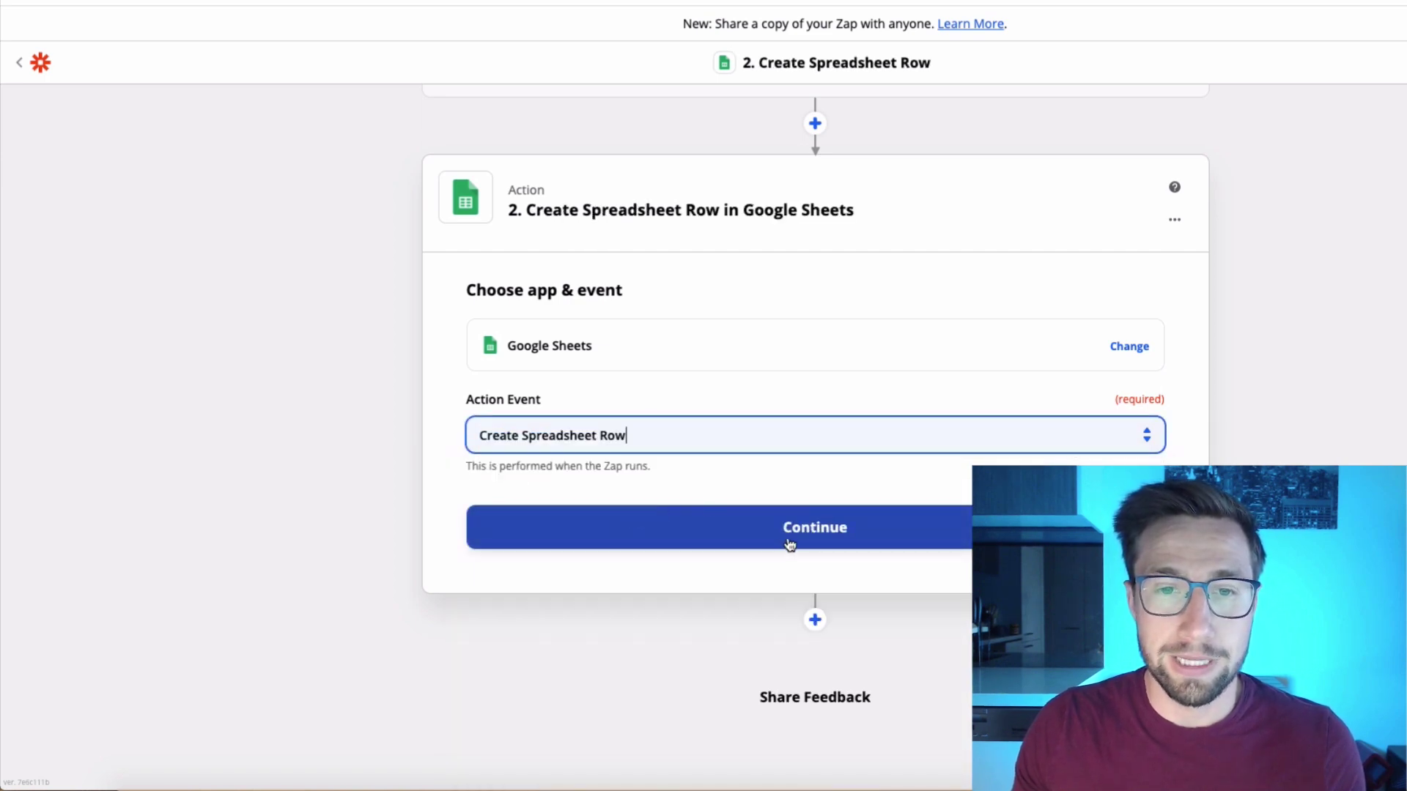
left_click(788, 542)
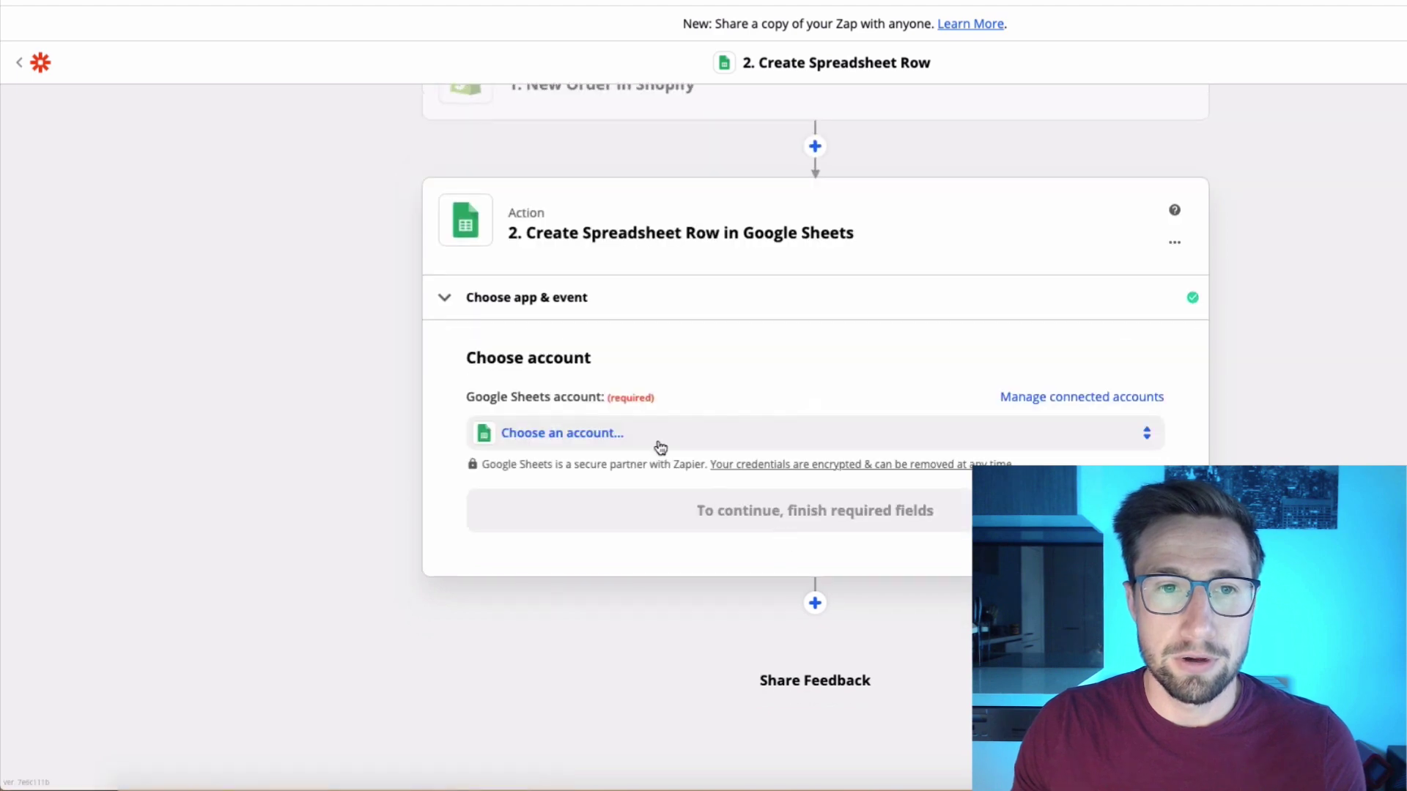
left_click(660, 447)
left_click(645, 573)
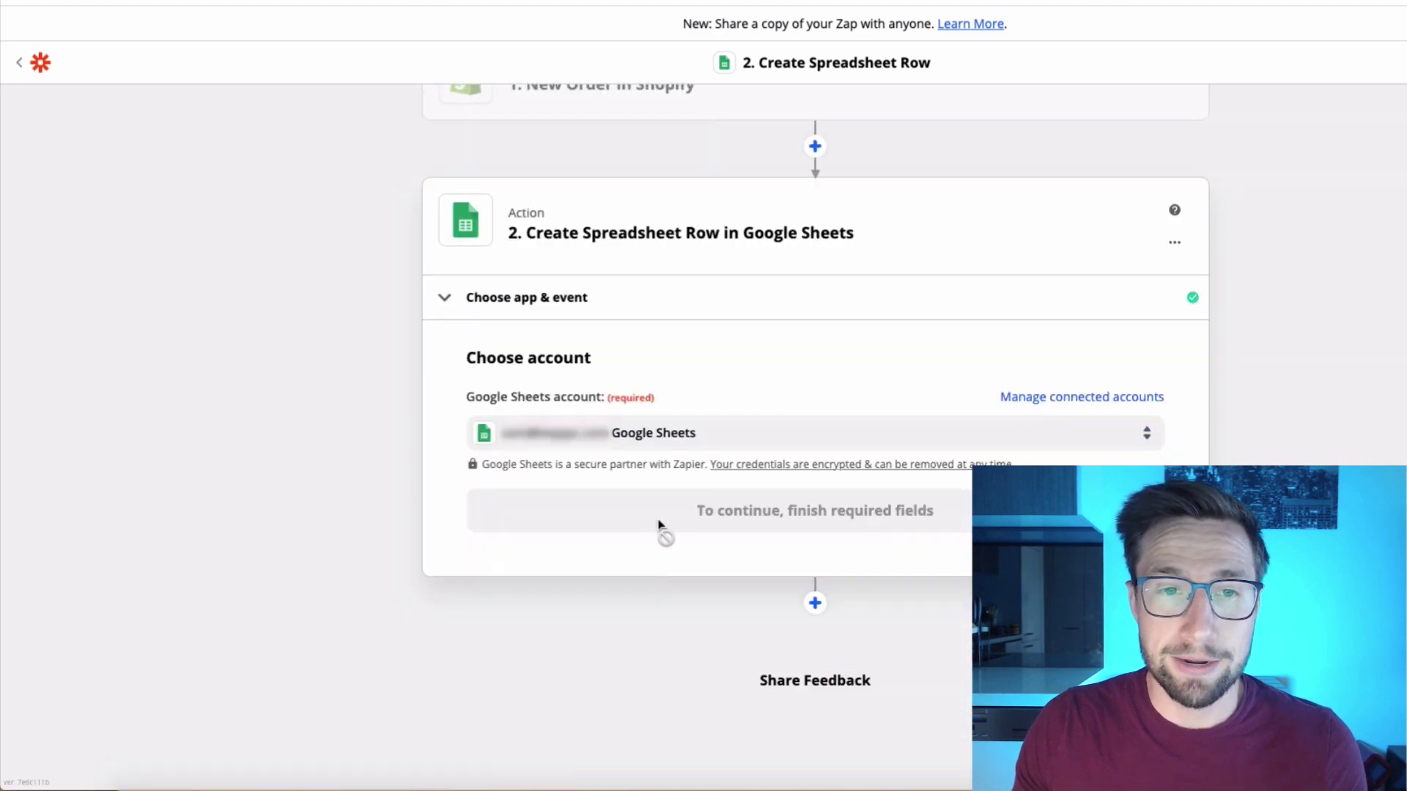
left_click(758, 521)
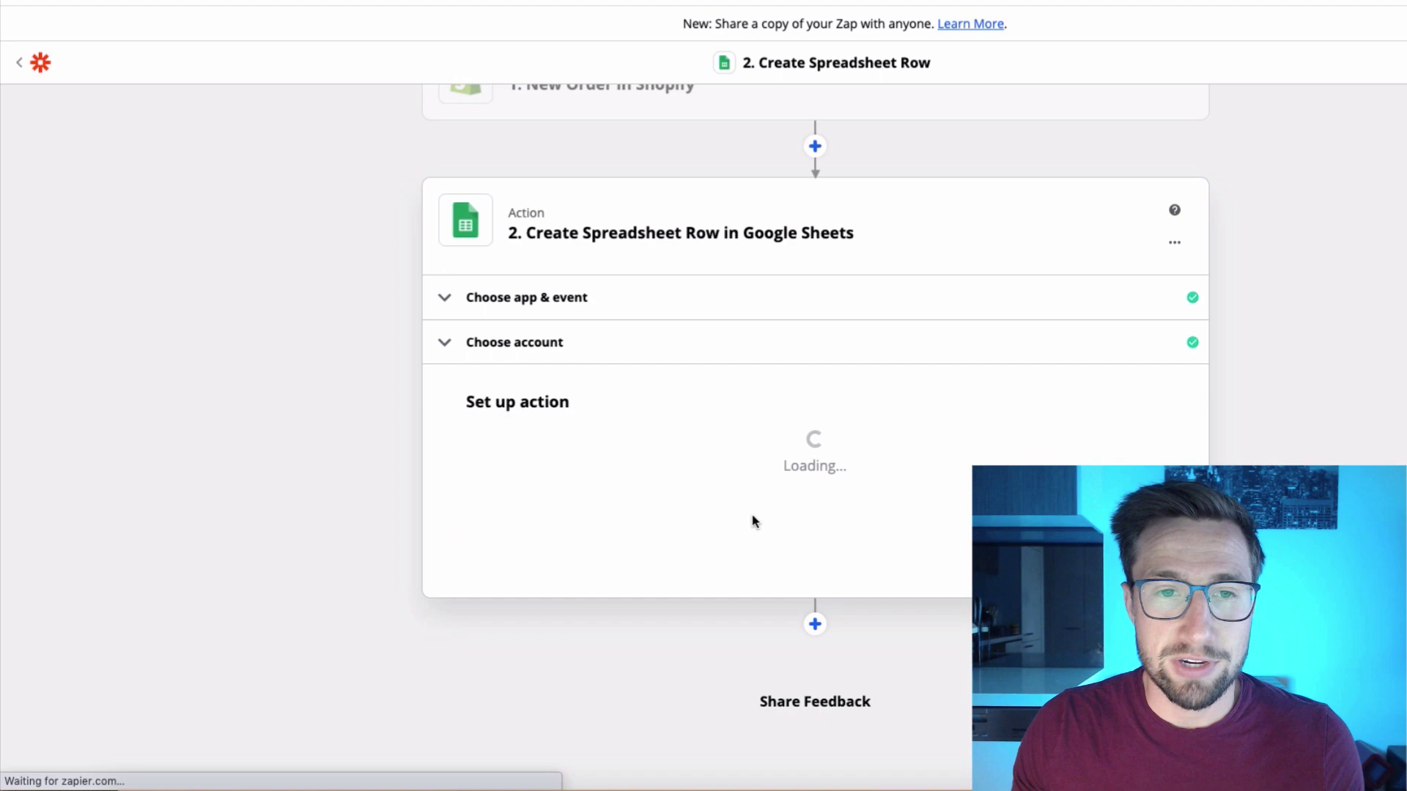
Target My Google Drive, the How to Manage Orders CRM spreadsheet, and its CRM worksheet
left_click(605, 469)
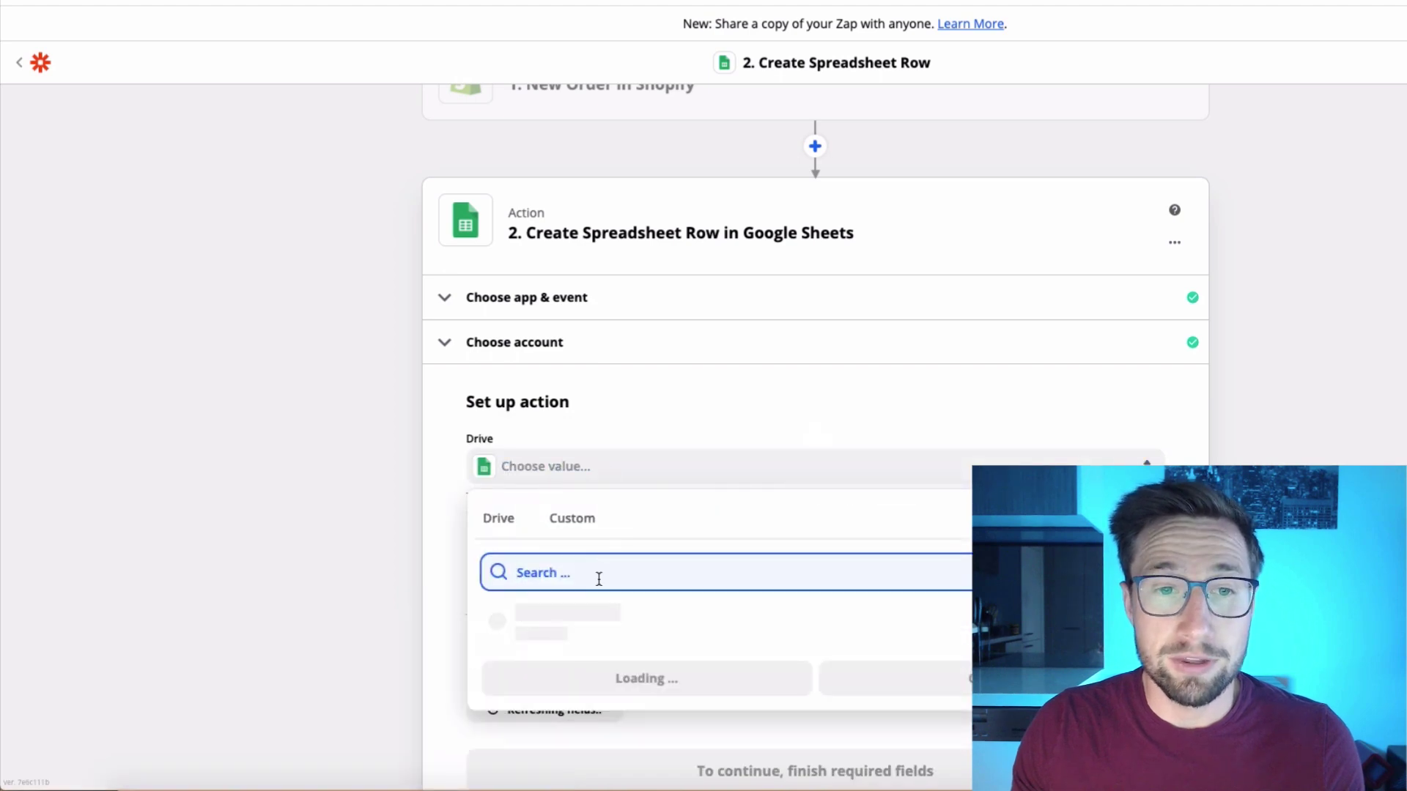
left_click(595, 620)
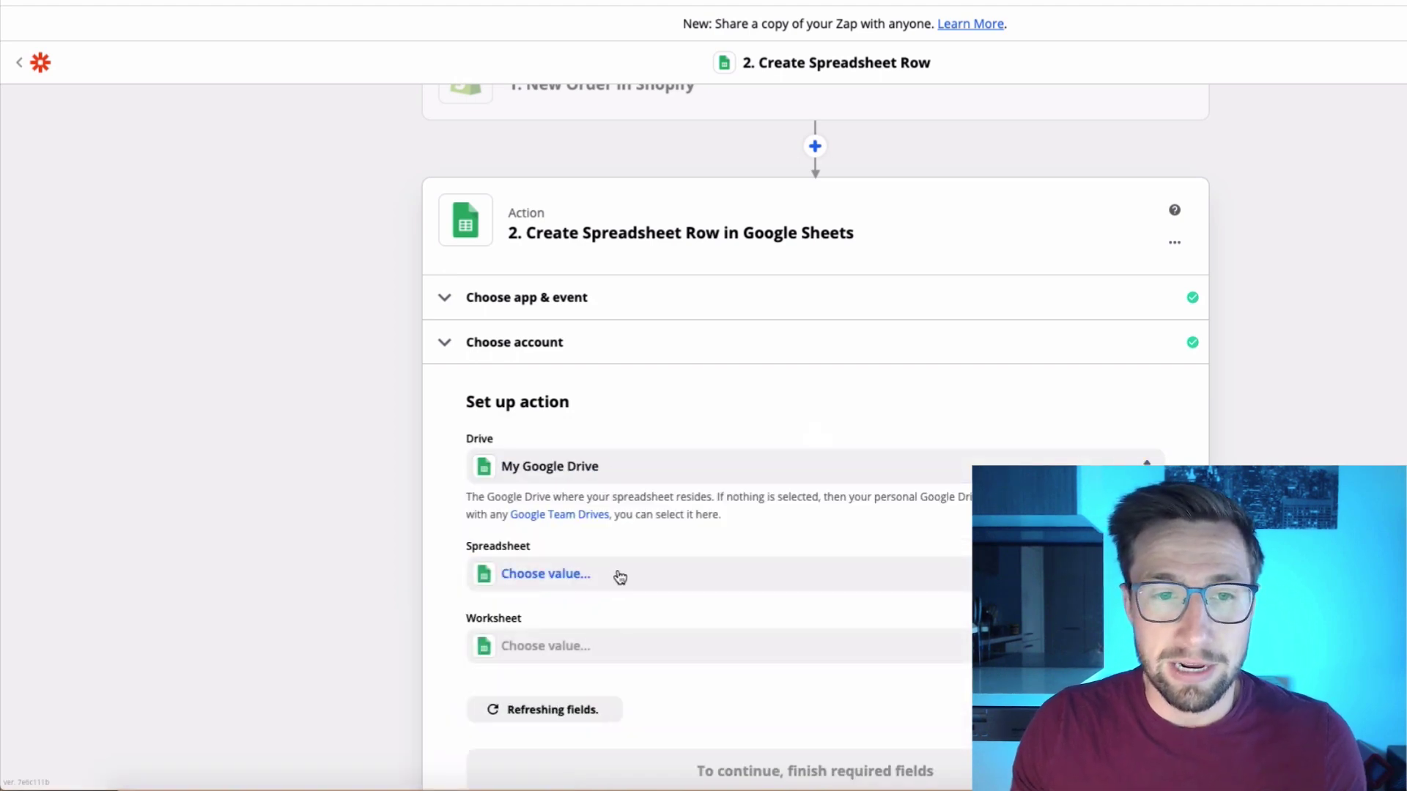
left_click(619, 576)
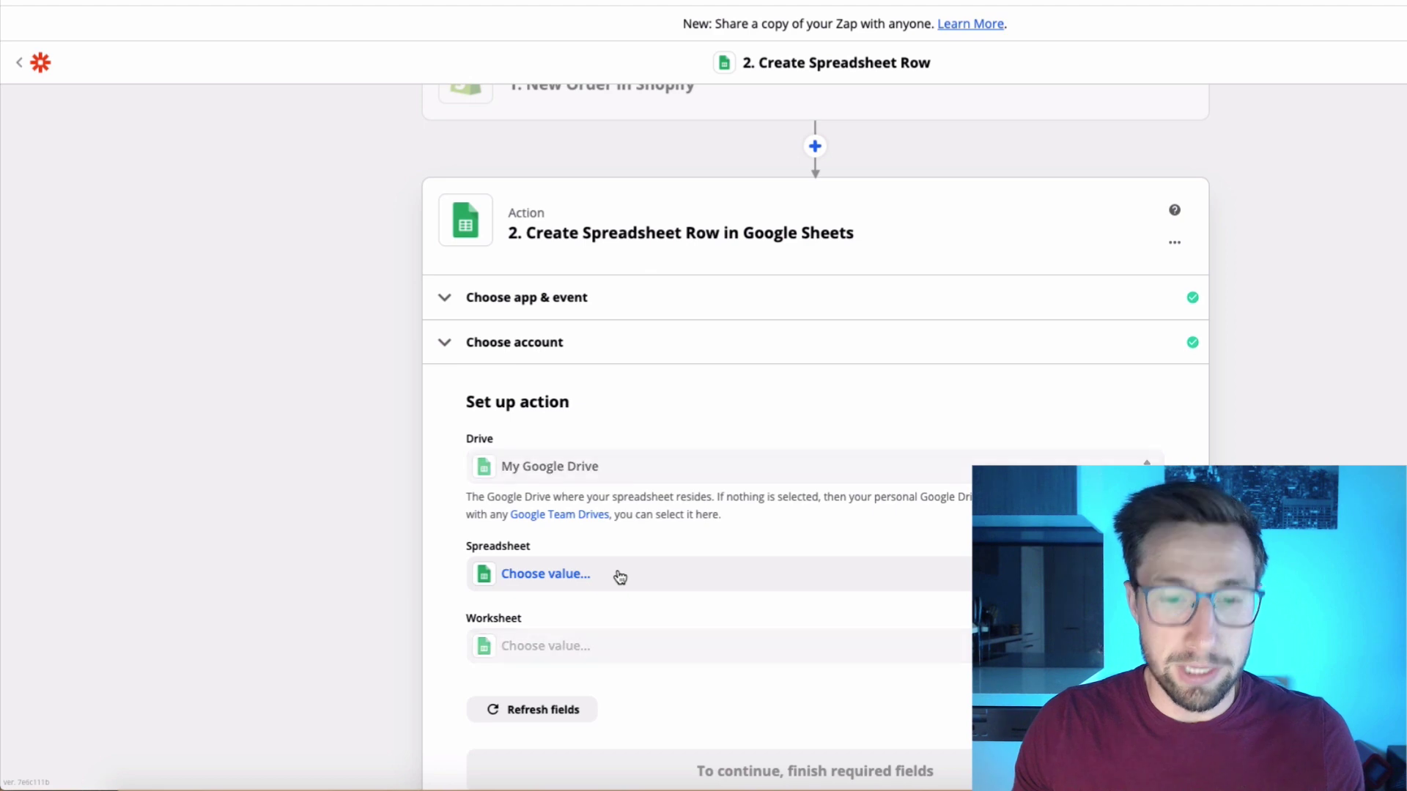
type("how")
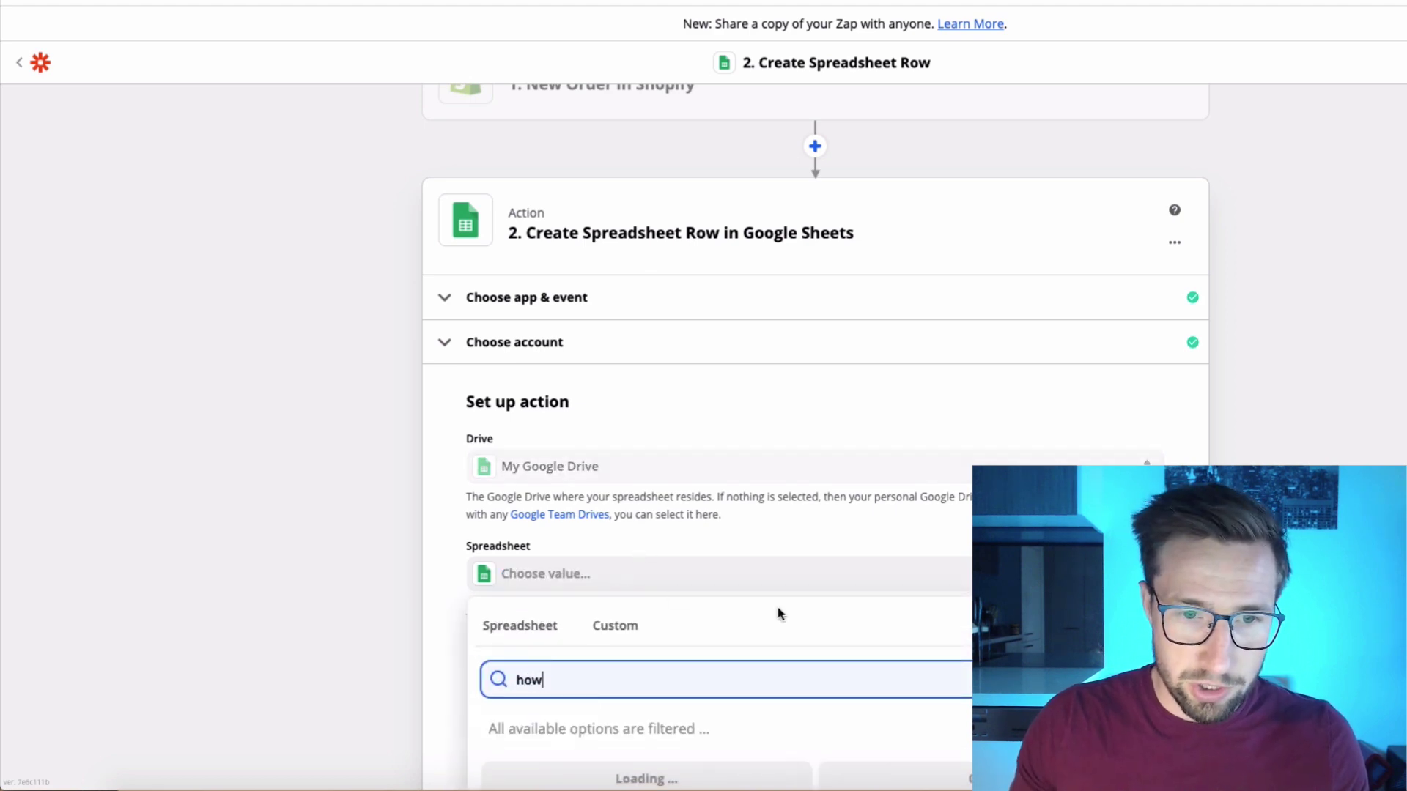
type(" to manage")
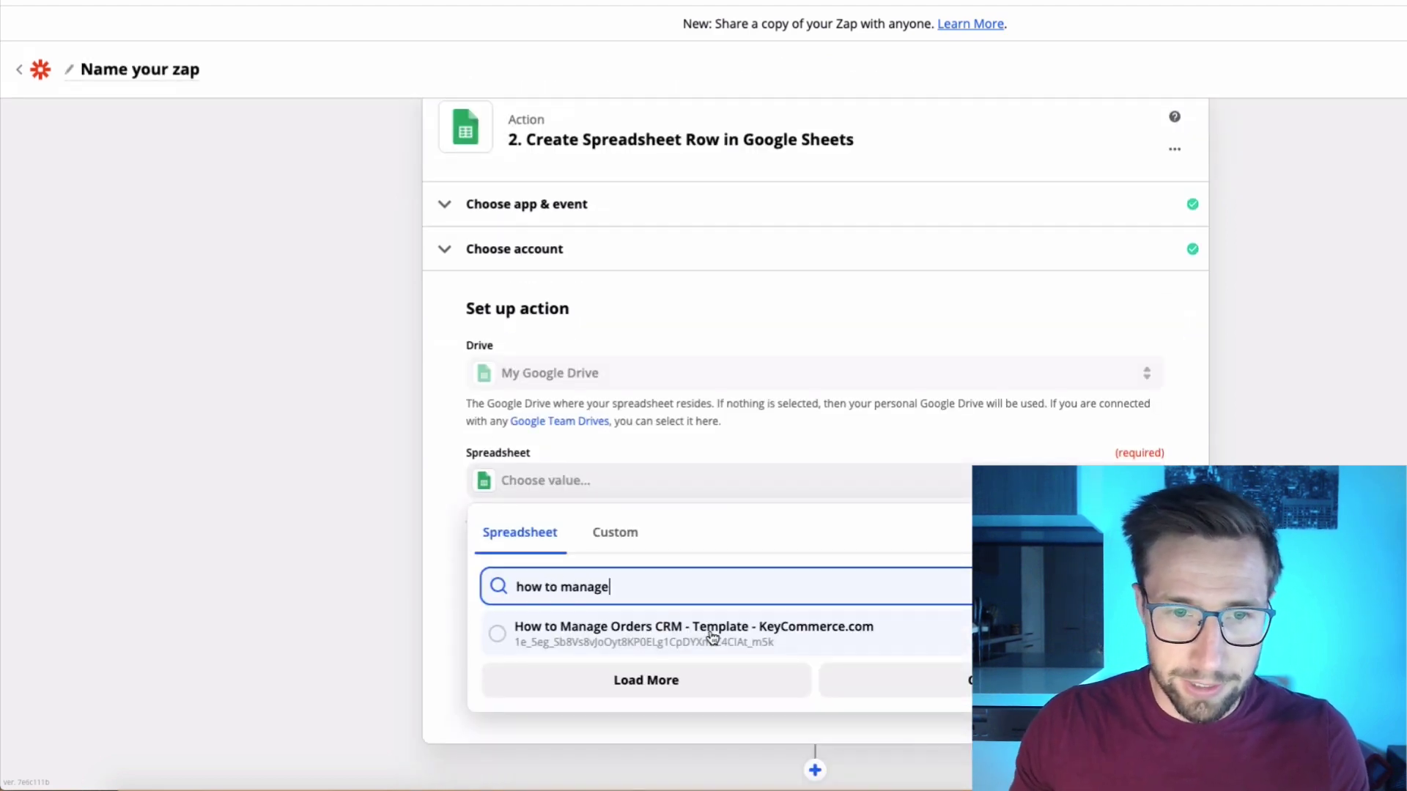
left_click(712, 635)
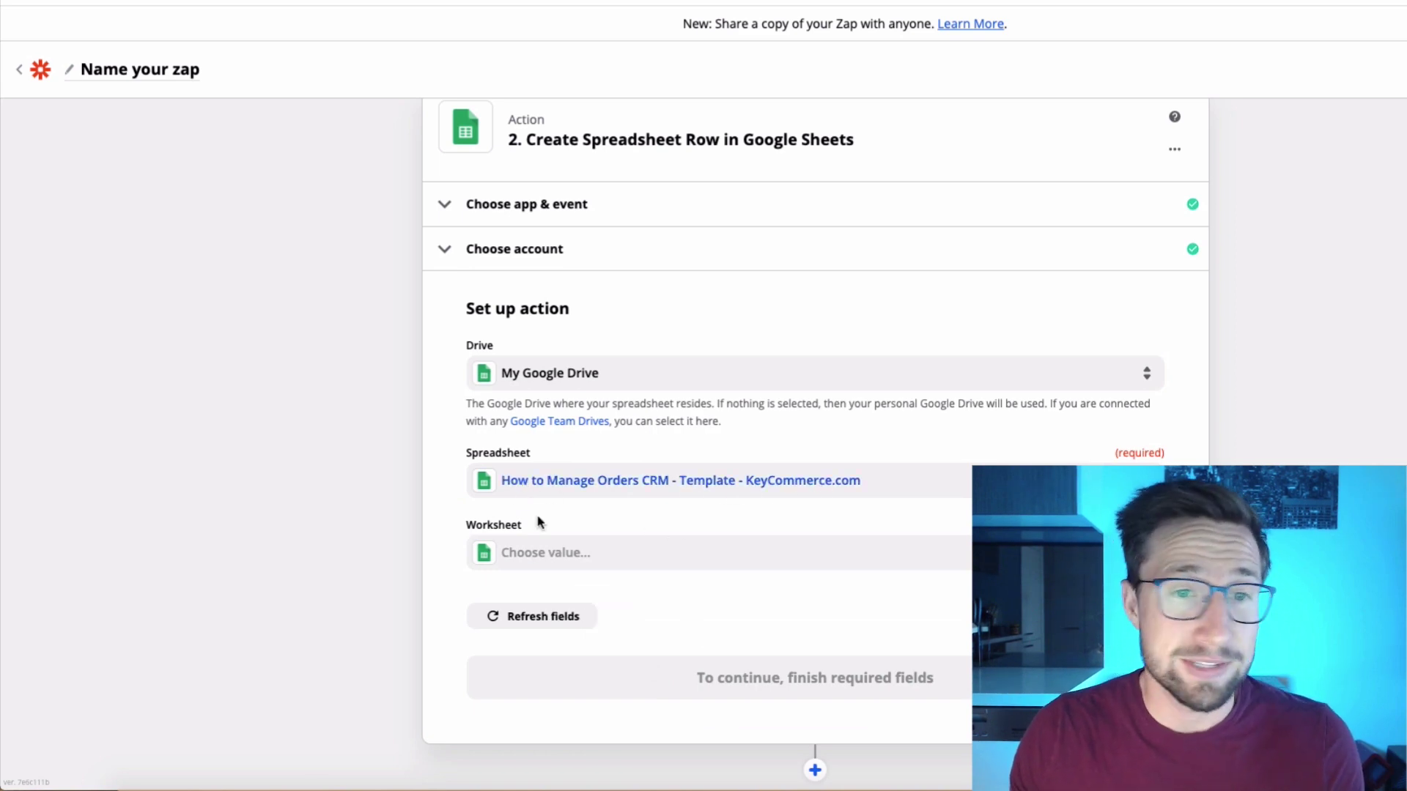
left_click(616, 553)
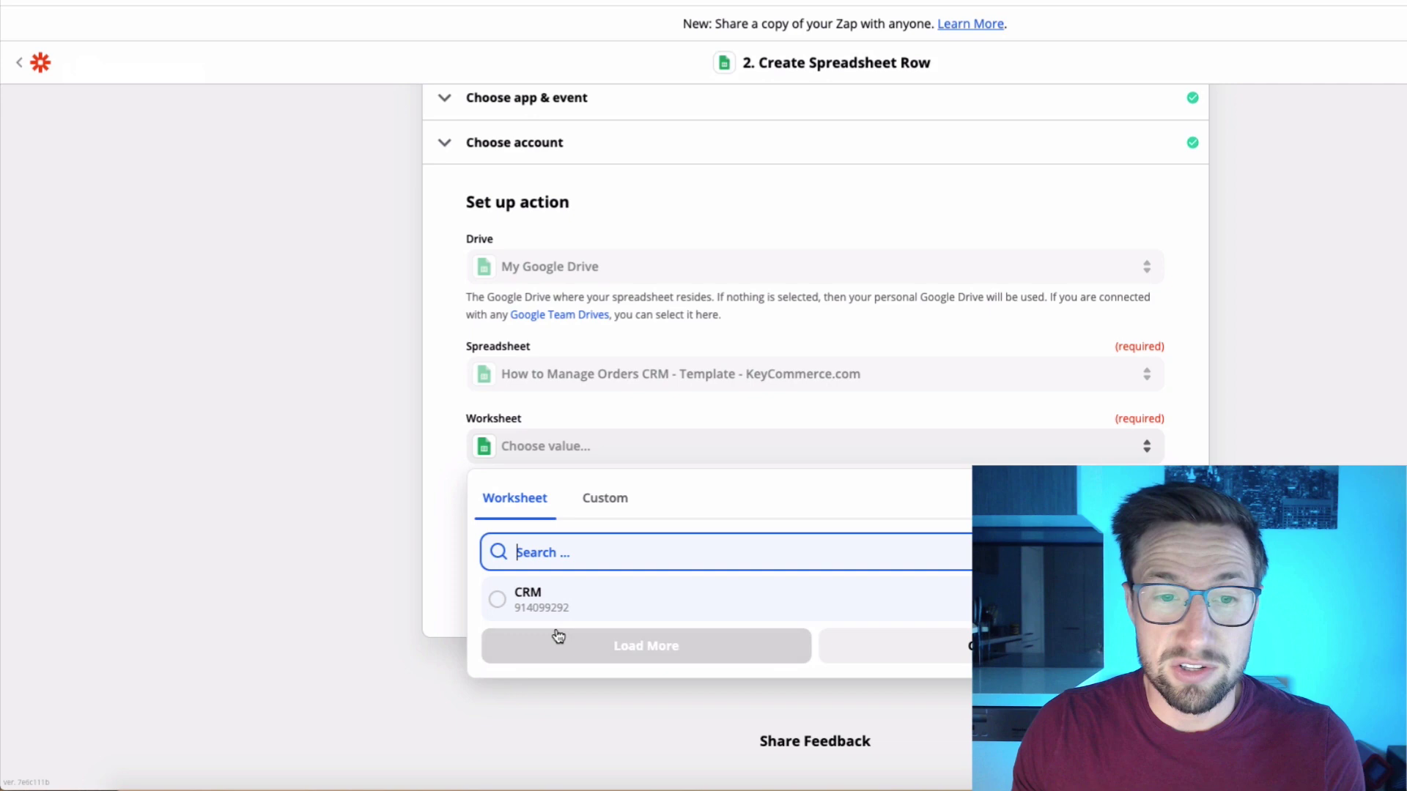
left_click(527, 603)
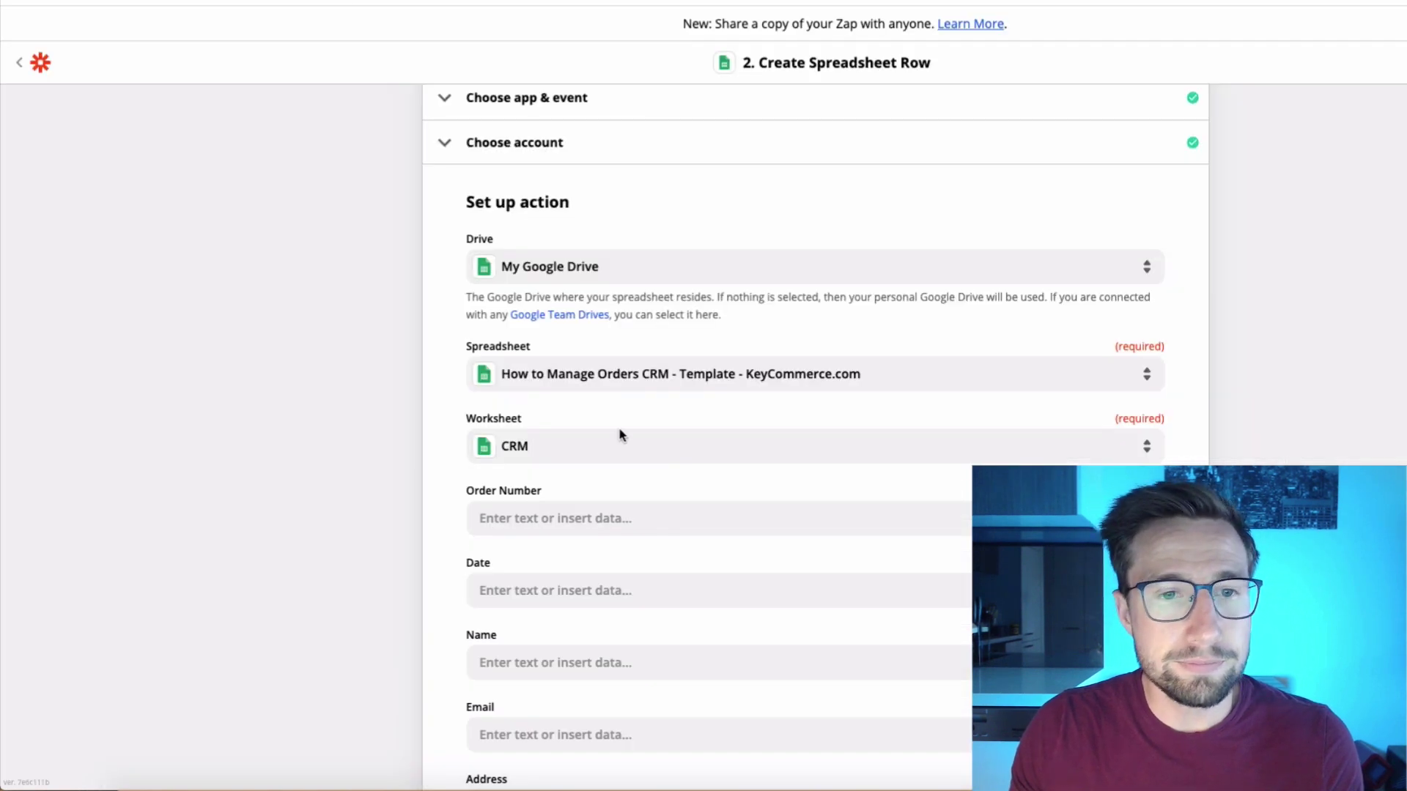
Scroll the Zapier row fields, then bring up the CRM spreadsheet to compare its column headers
scroll(638, 518, "down", 3)
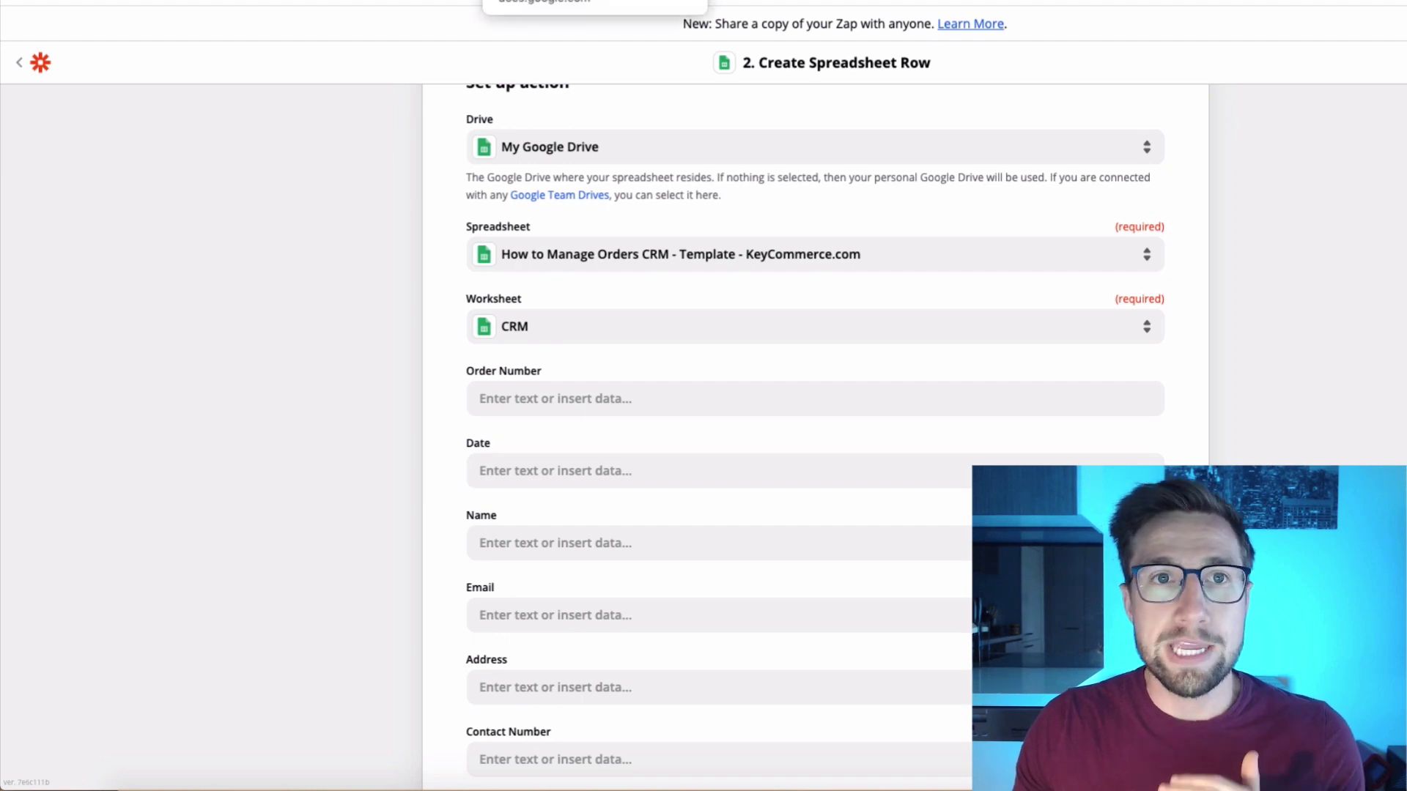
left_click(594, 2)
left_click(187, 268)
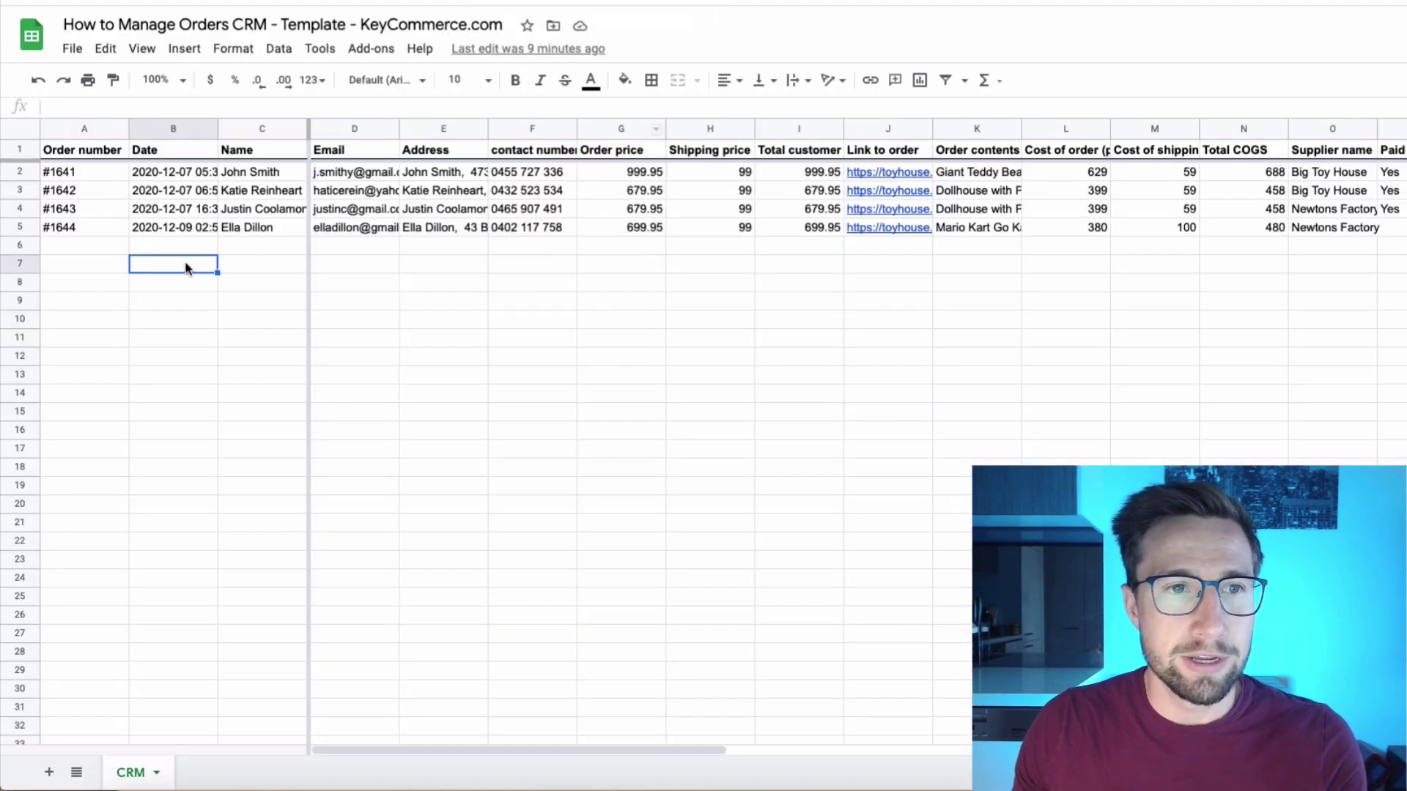
left_click(80, 233)
left_click(163, 229)
left_click(276, 230)
left_click(355, 230)
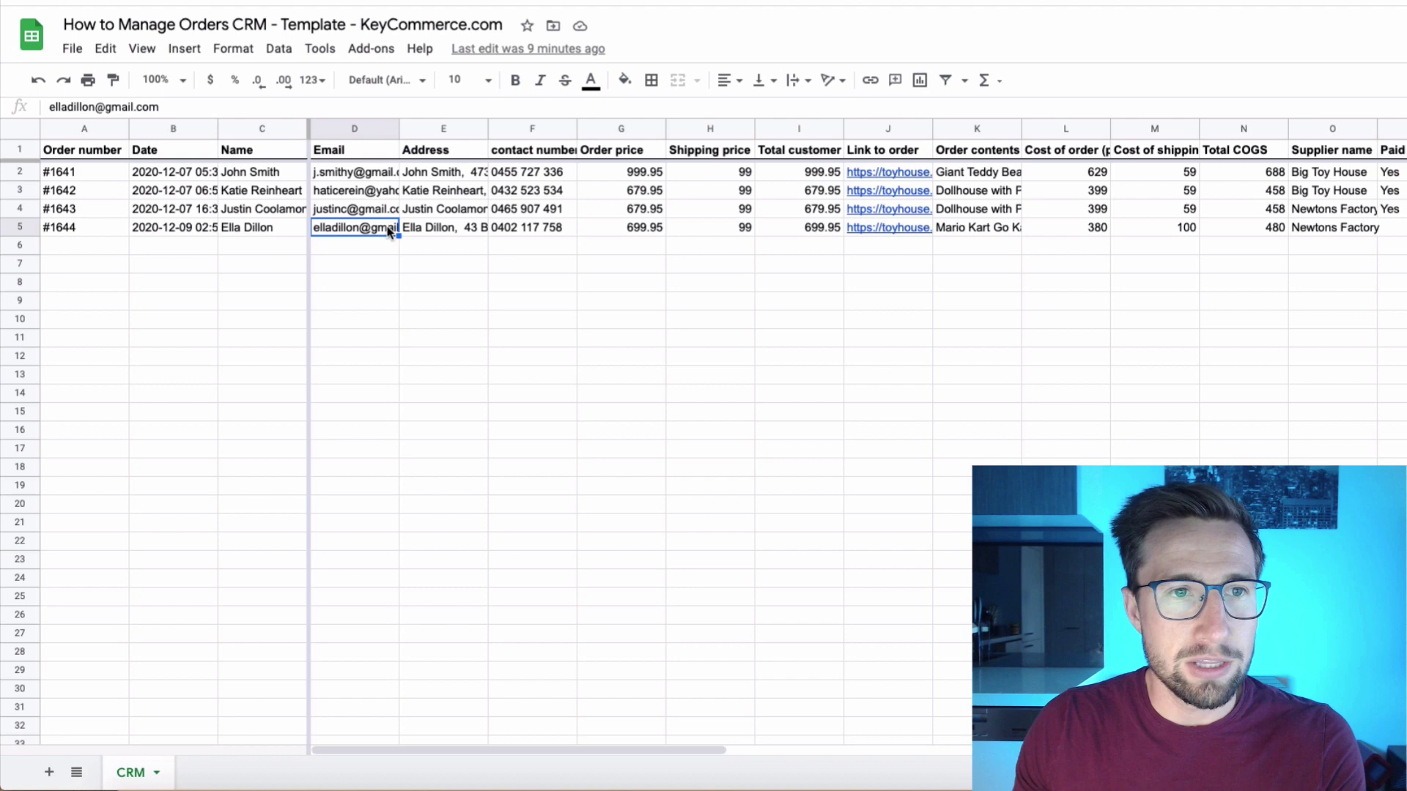
left_click(438, 232)
left_click(555, 231)
left_click(645, 230)
left_click(765, 232)
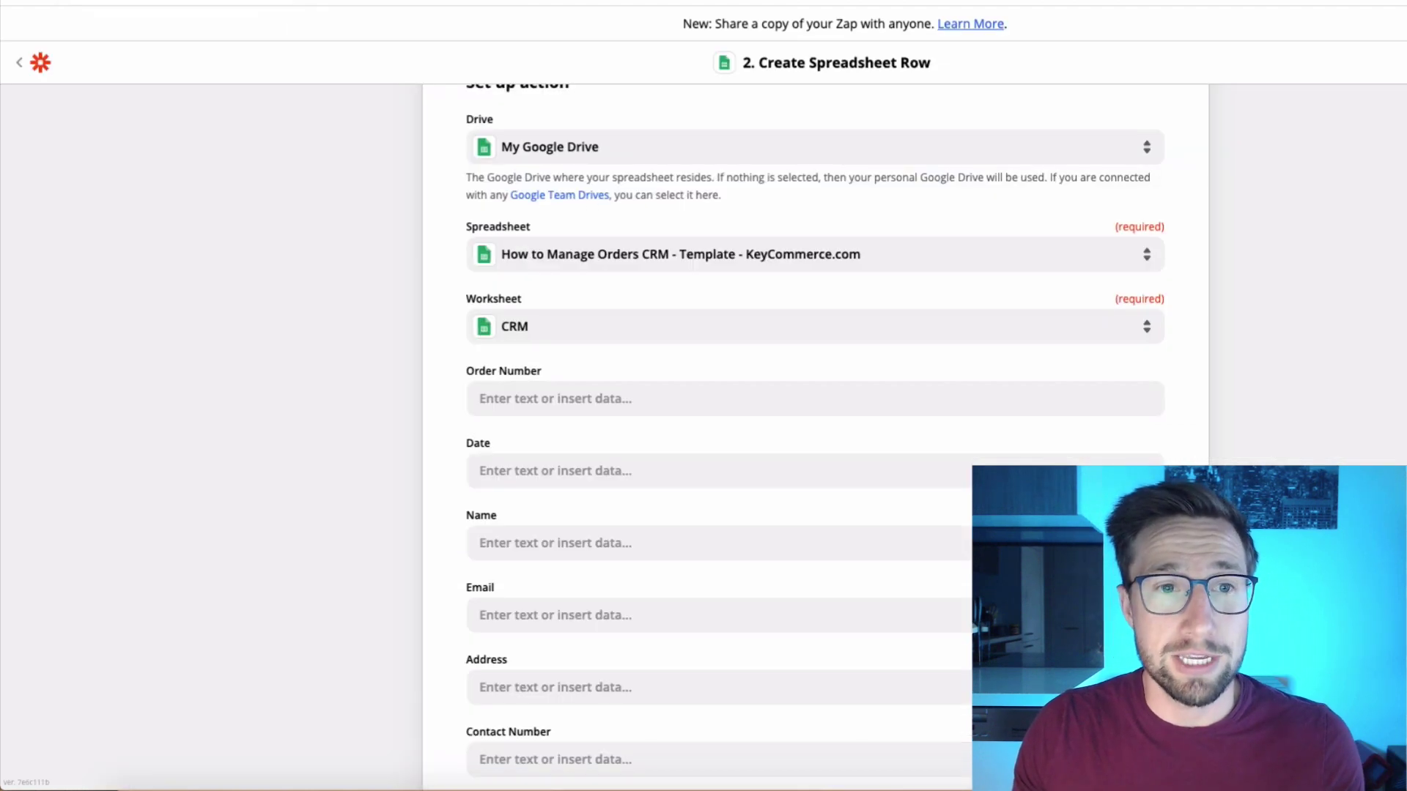
Map the Shopify order Name into Order Number and the order's Updated At time into Date
scroll(574, 293, "down", 3)
left_click(574, 184)
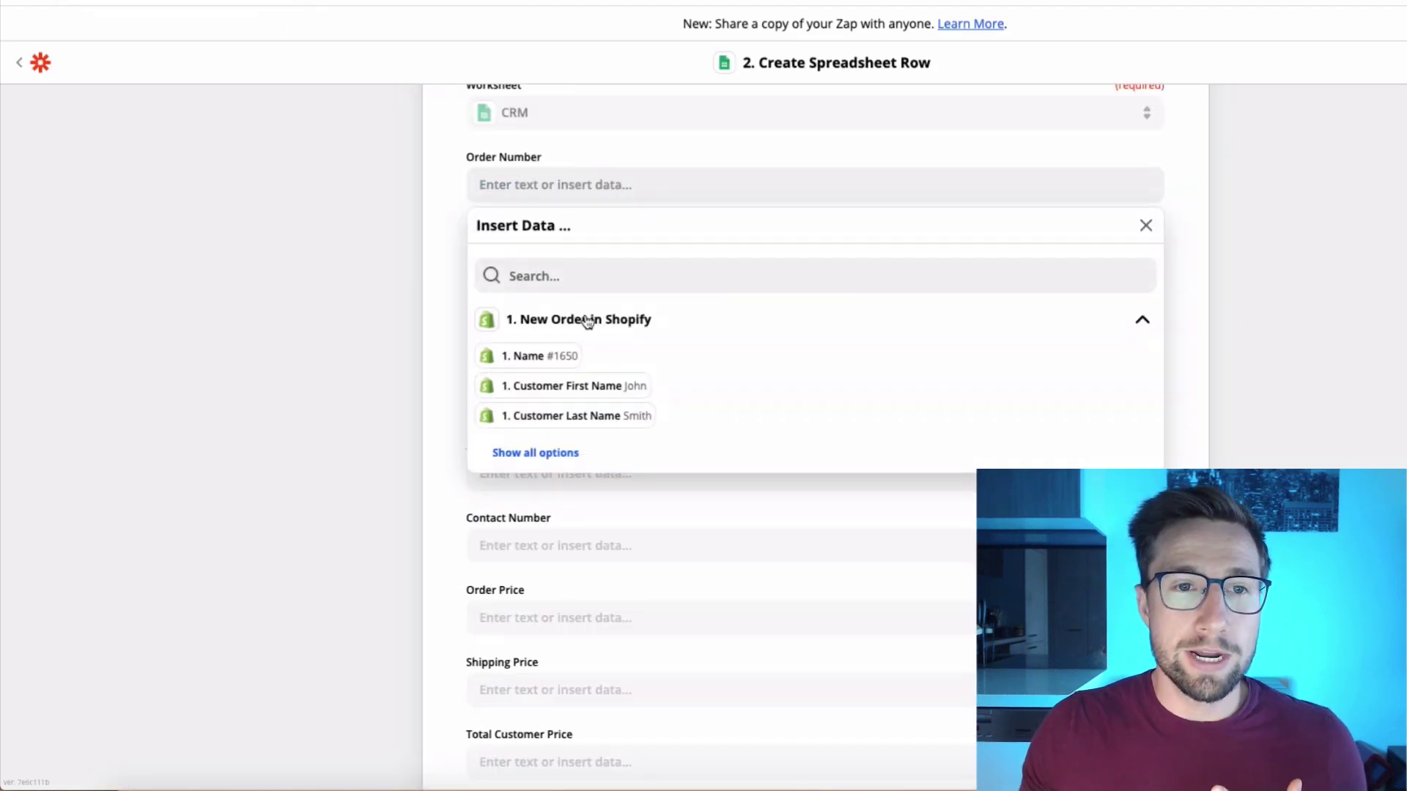
left_click(565, 359)
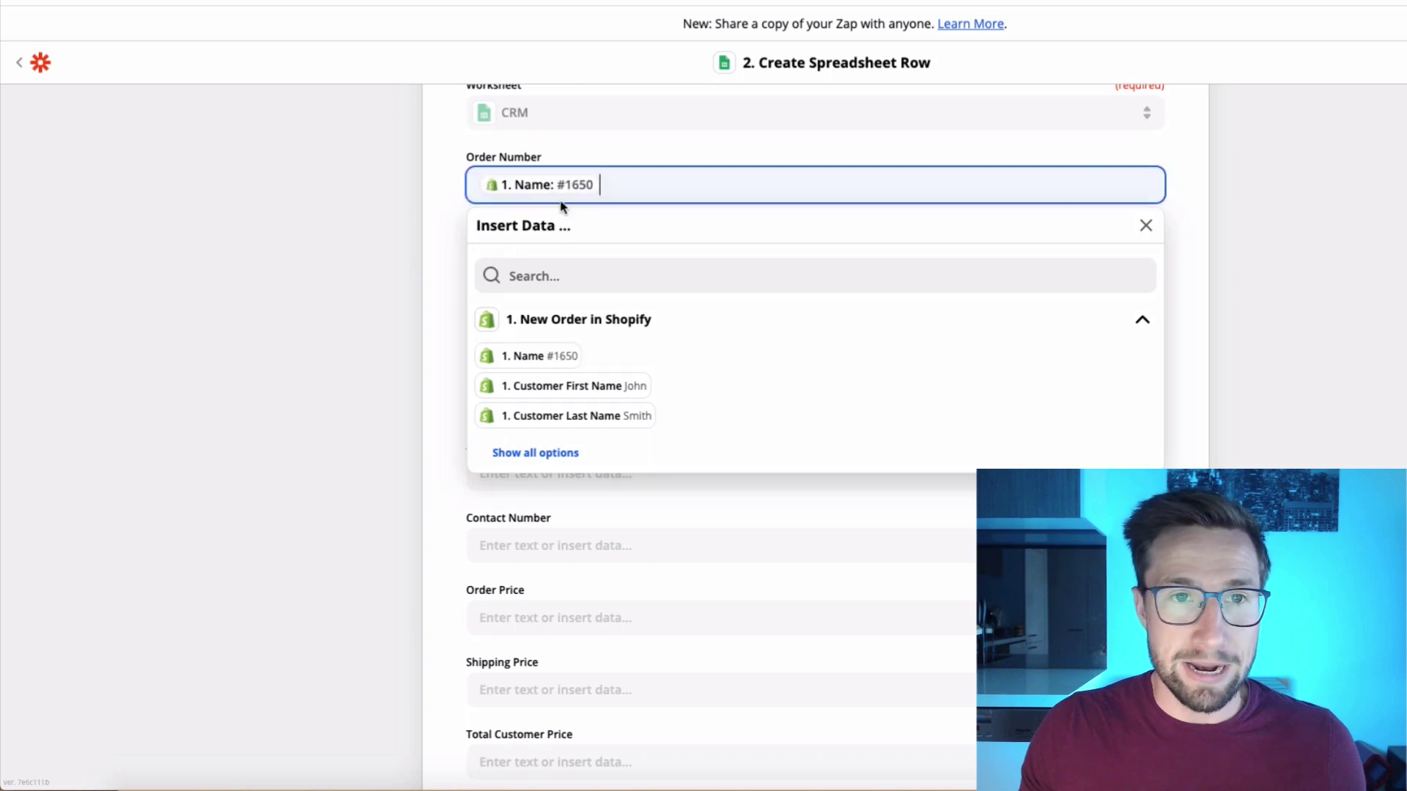
left_click(443, 201)
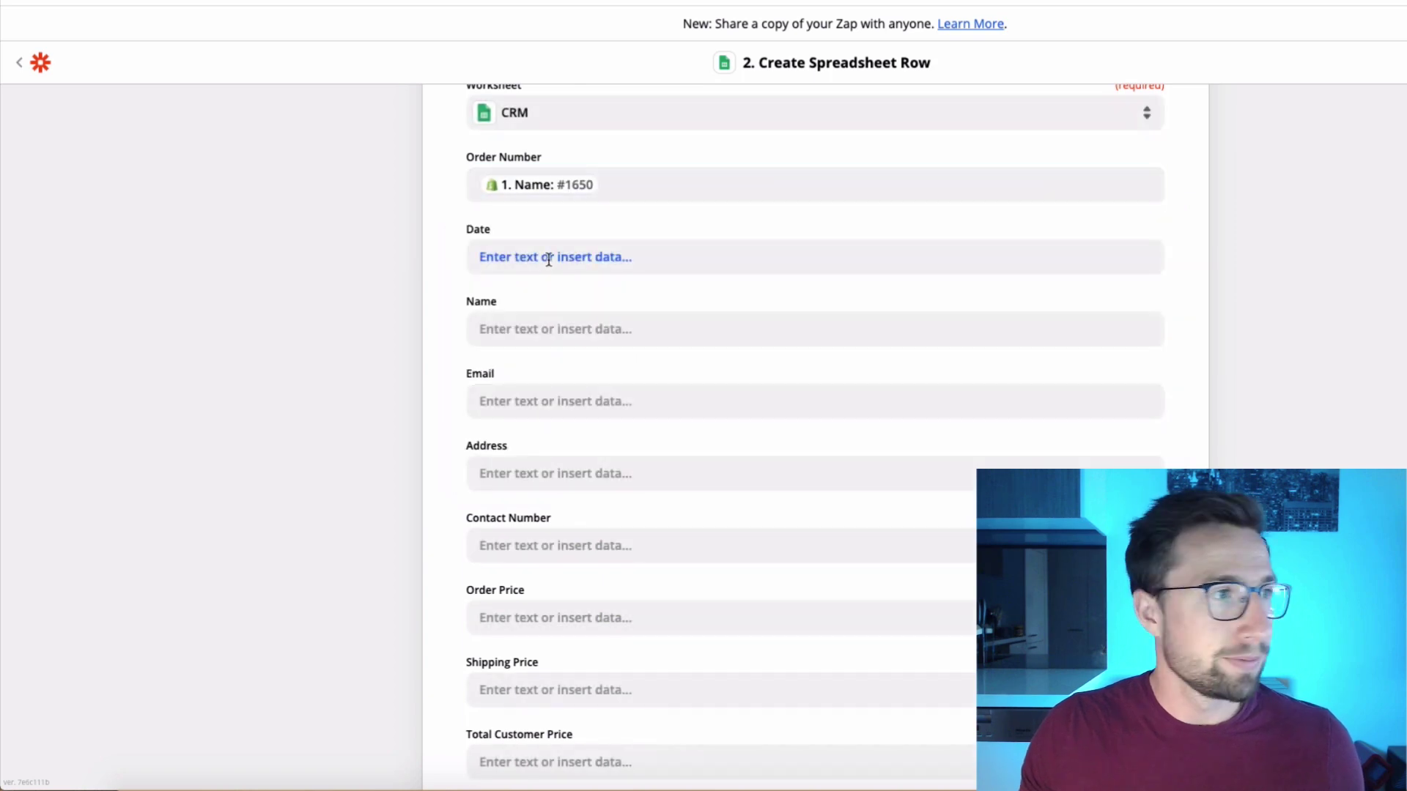
left_click(548, 257)
left_click(557, 348)
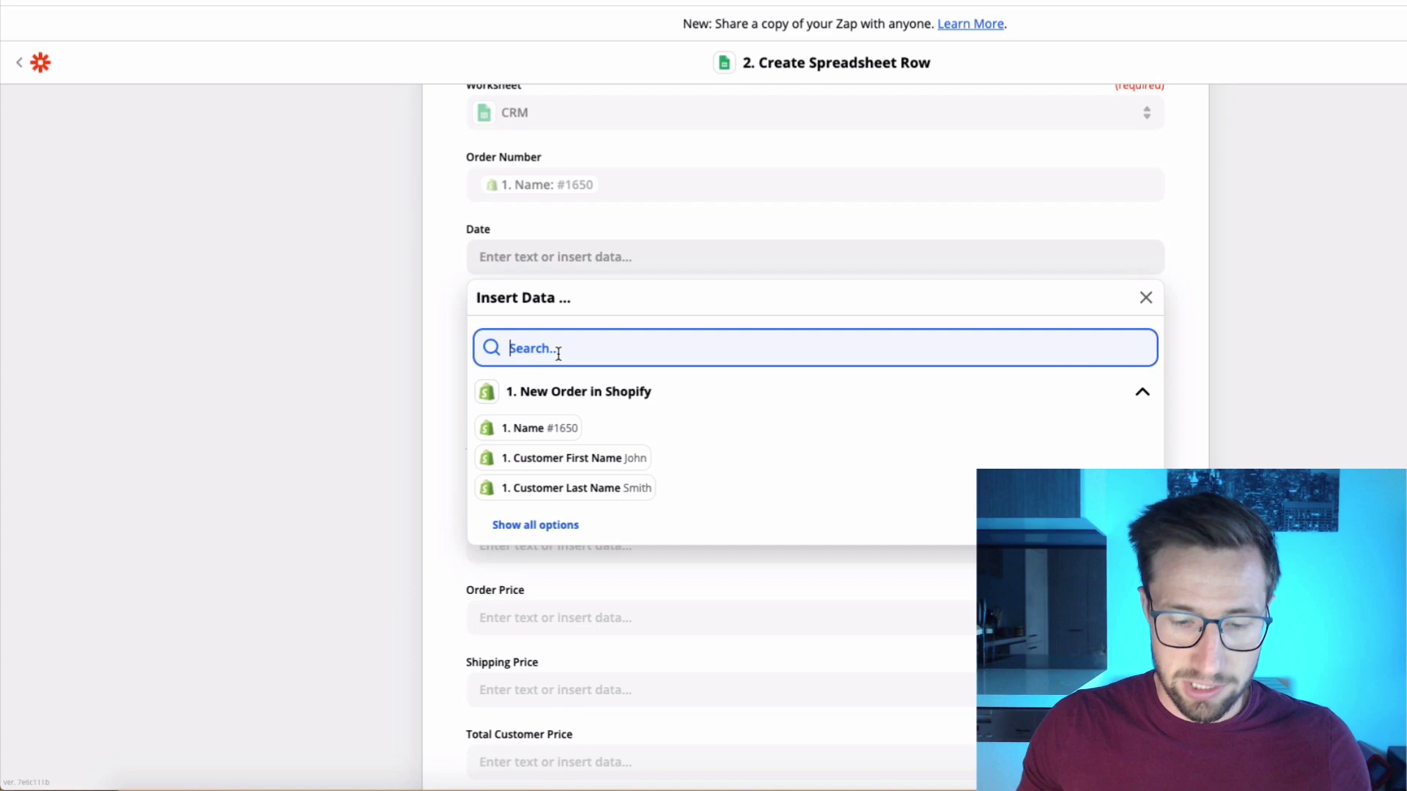
type("updated")
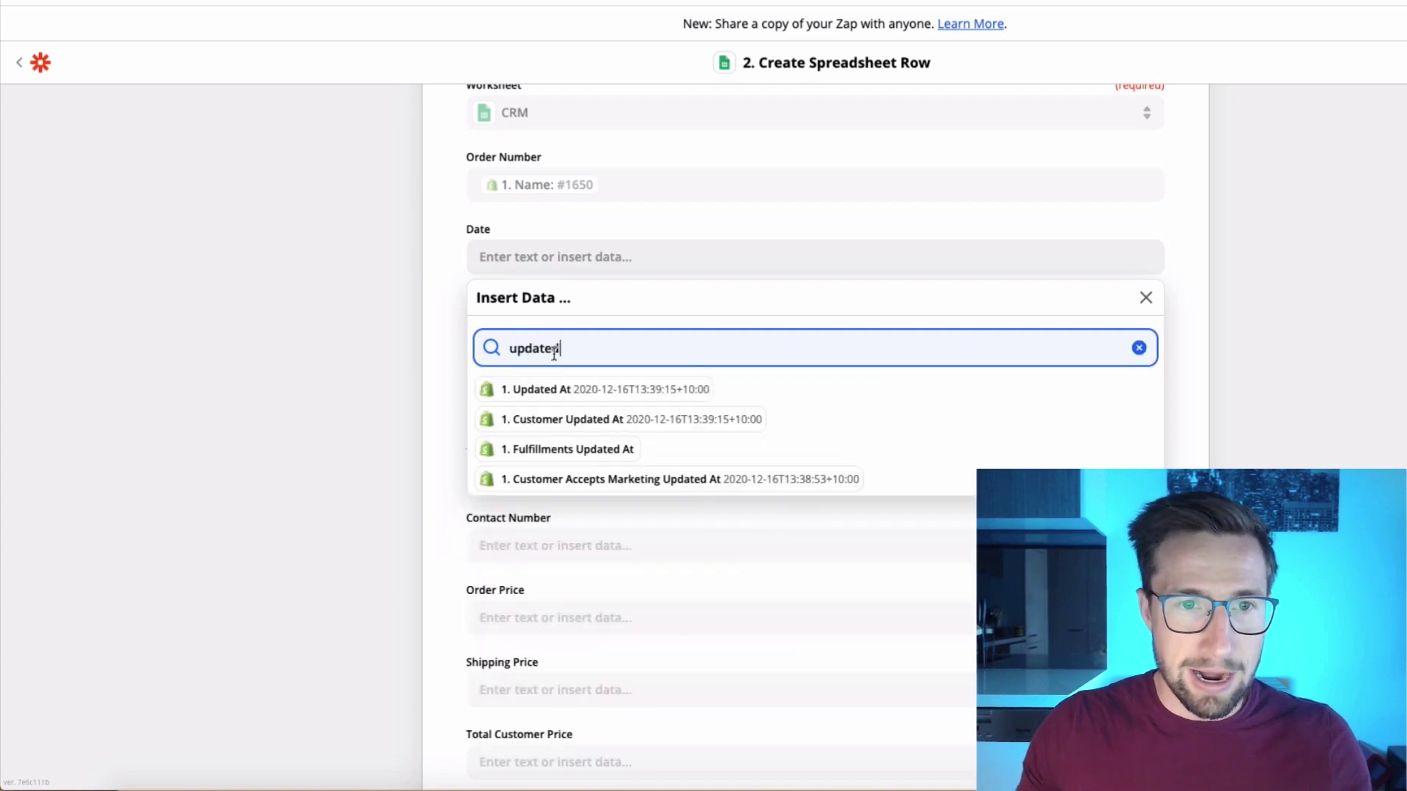
left_click(578, 390)
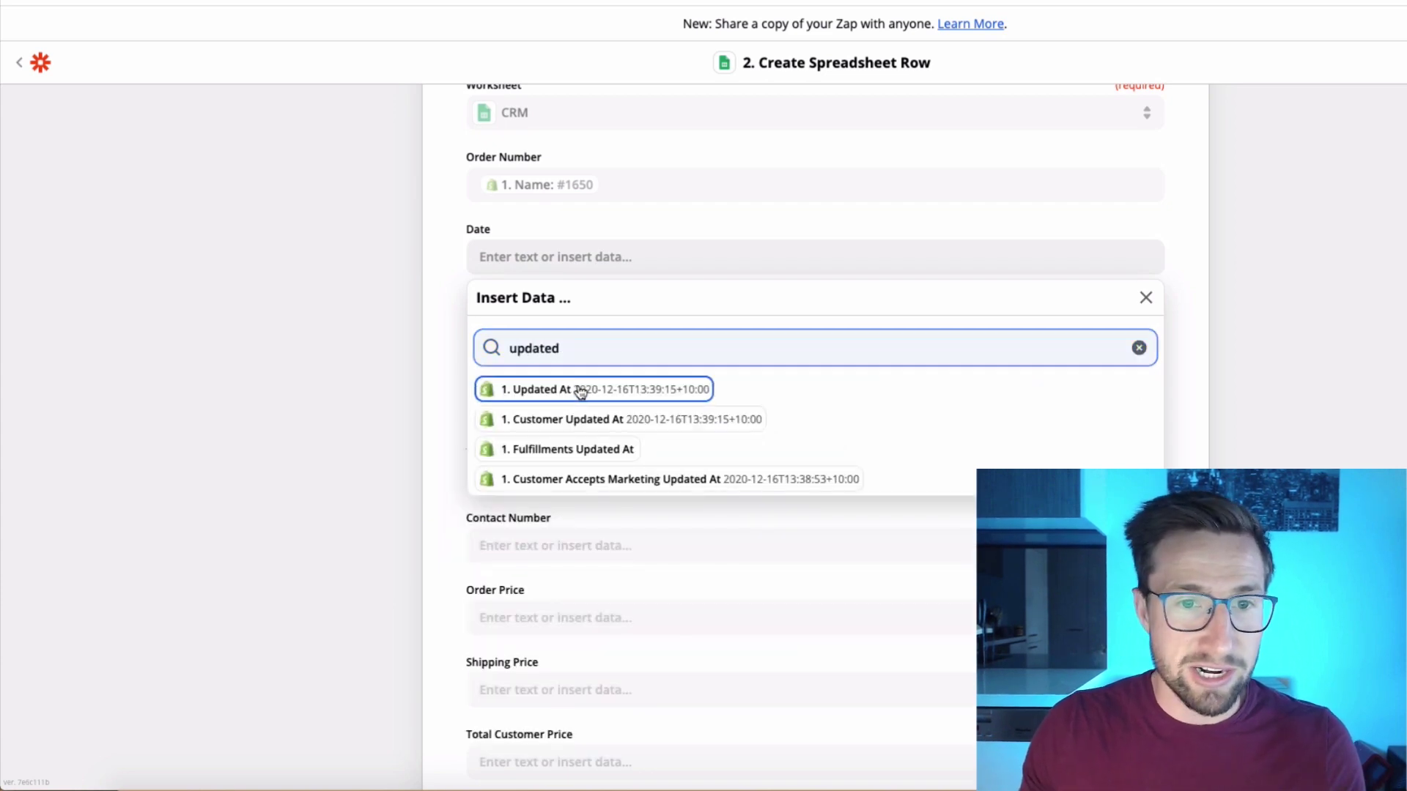
left_click(455, 312)
Fill Name with the customer's first and last name, and Email with the order's email
left_click(524, 329)
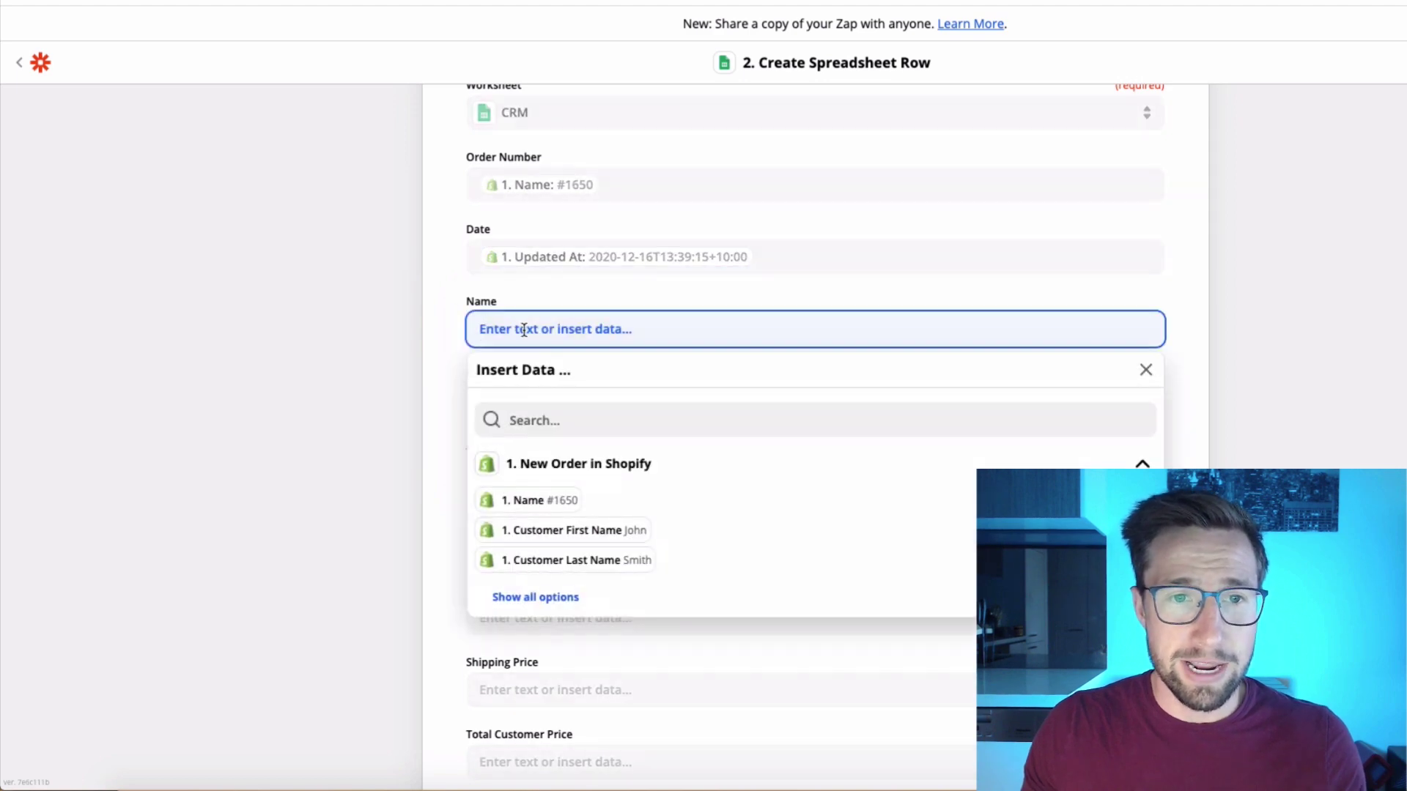
left_click(628, 530)
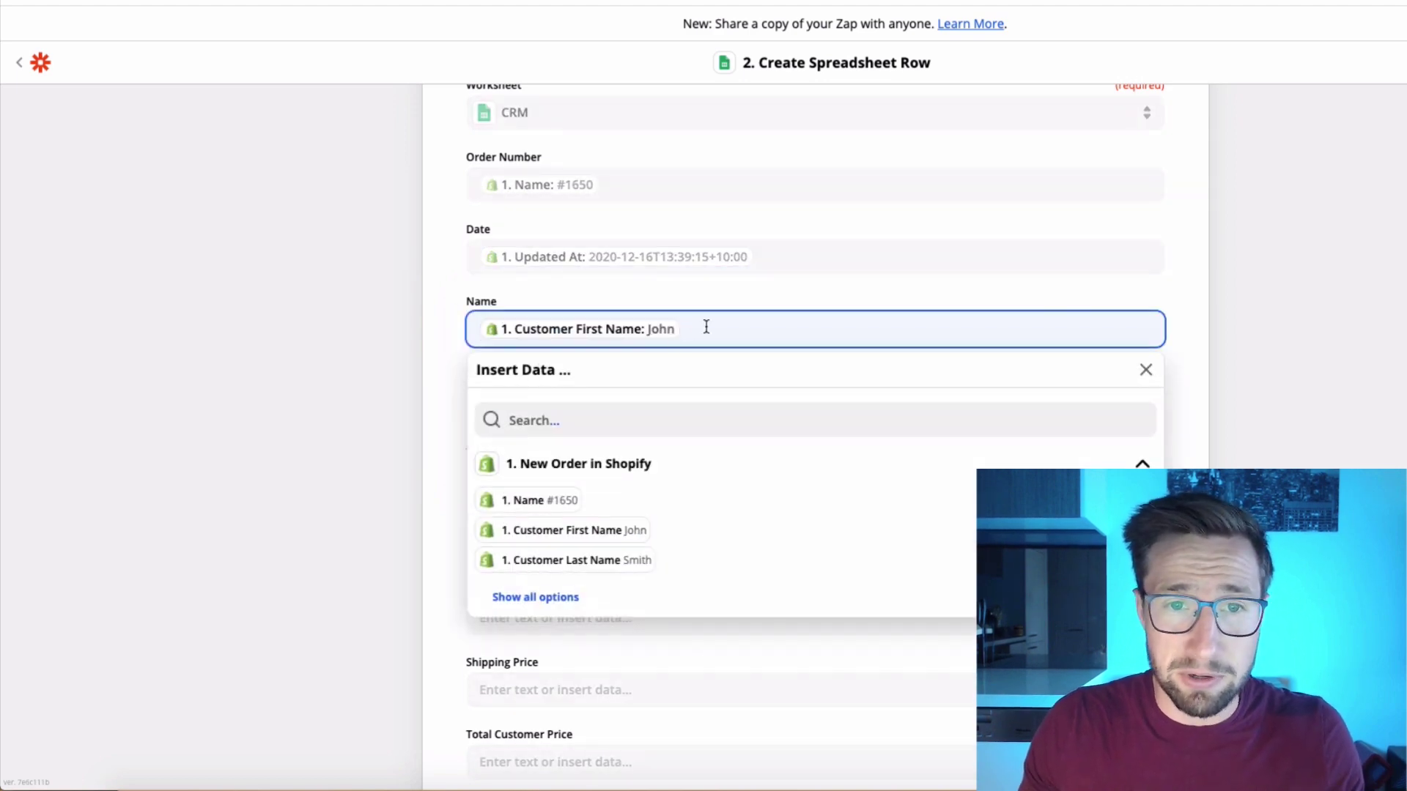
left_click(638, 561)
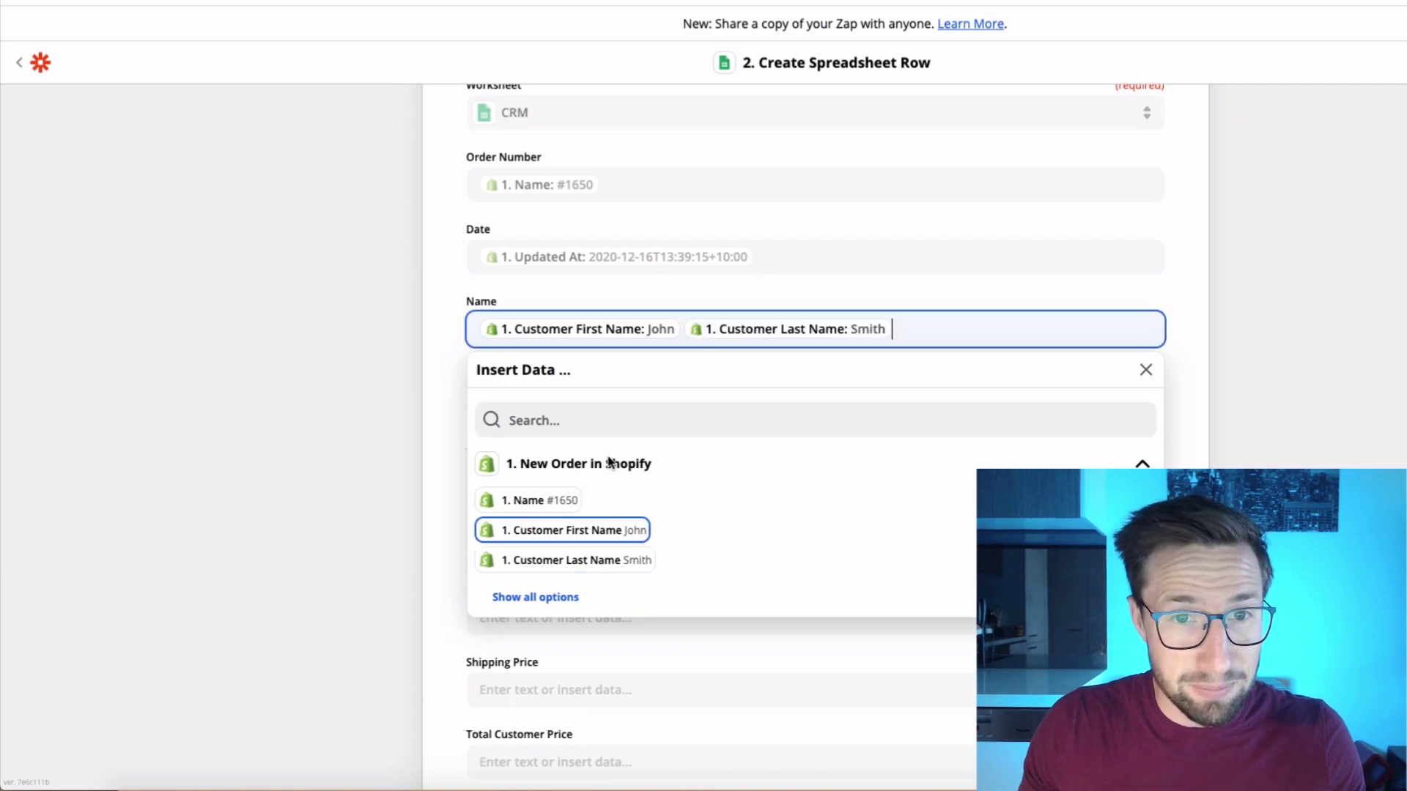
left_click(499, 402)
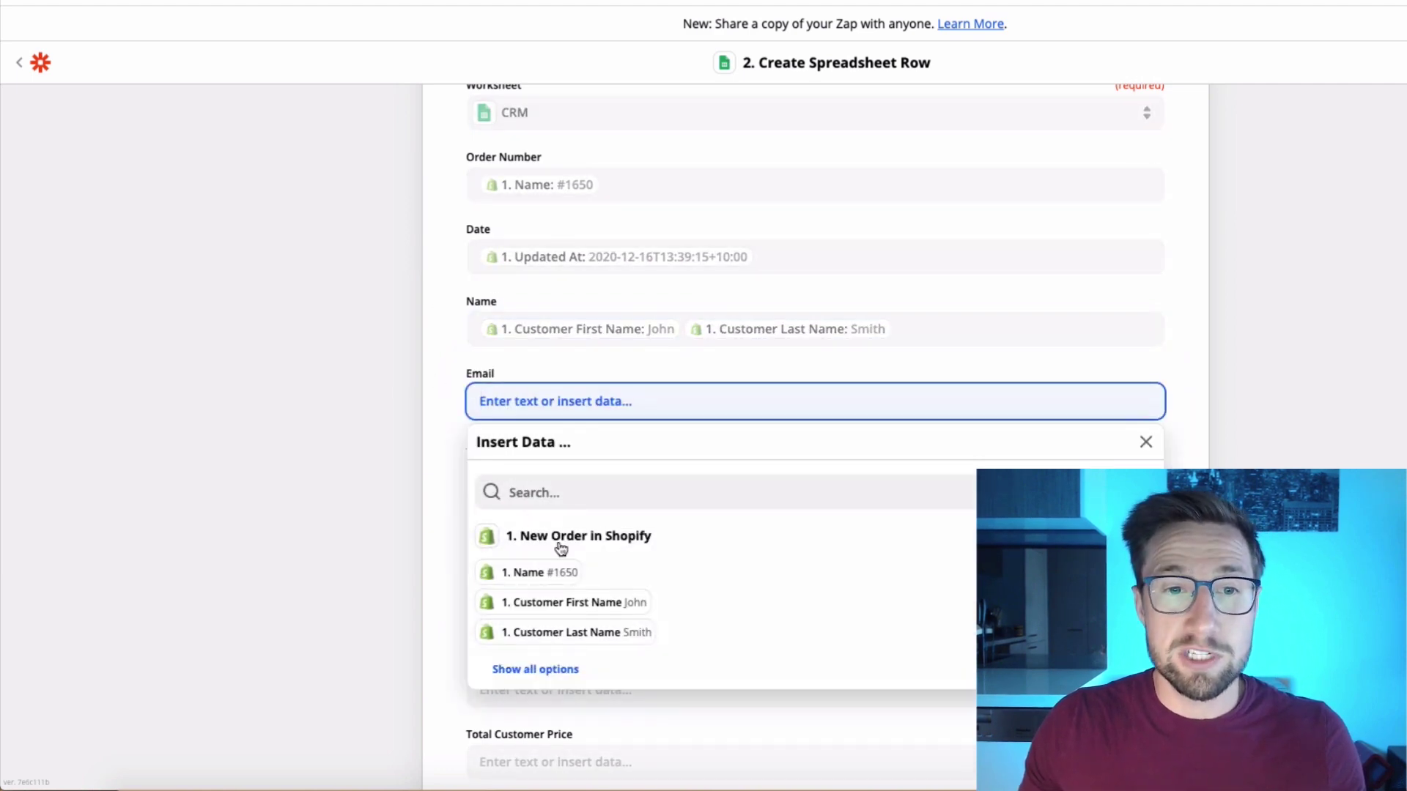
left_click(543, 492)
type("email")
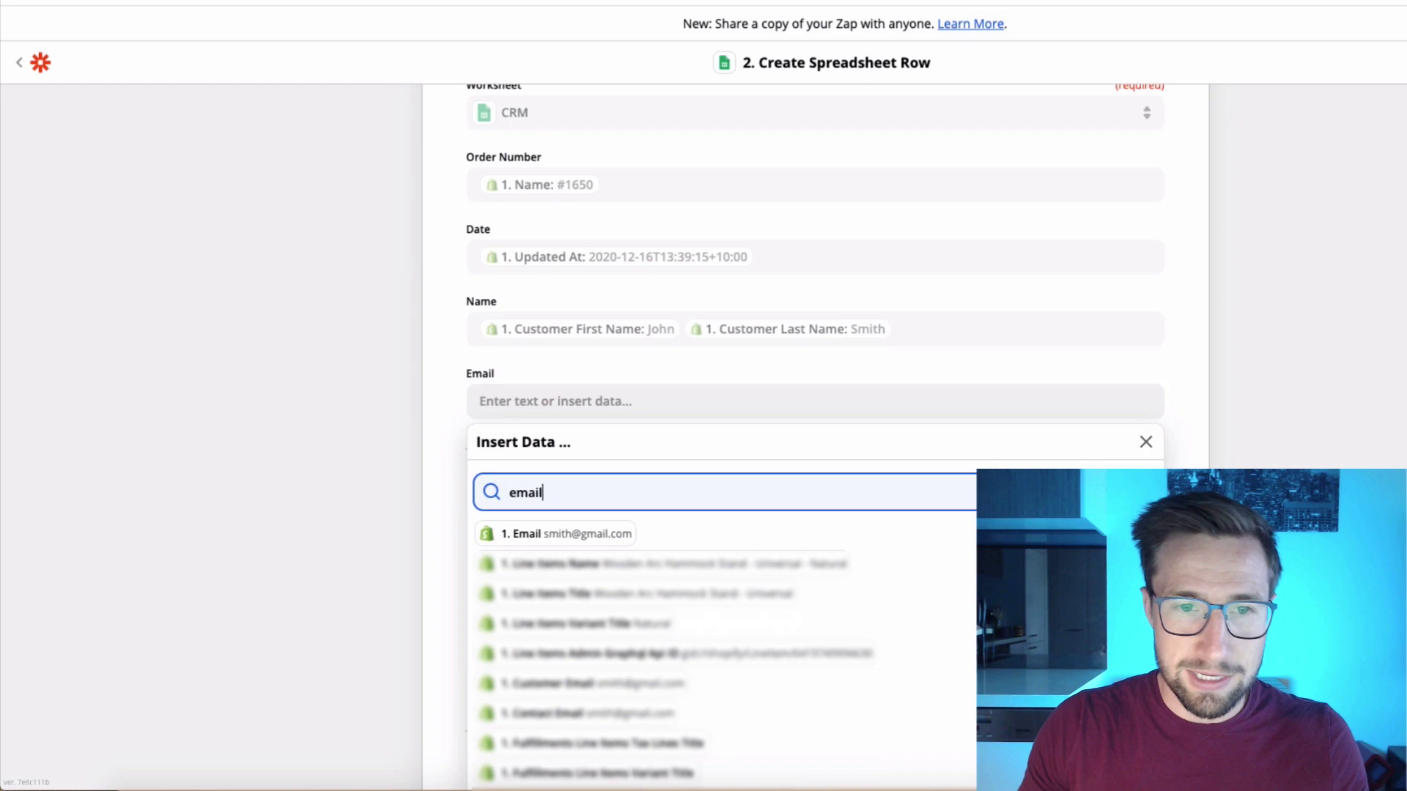
left_click(550, 535)
left_click(415, 433)
left_click(601, 473)
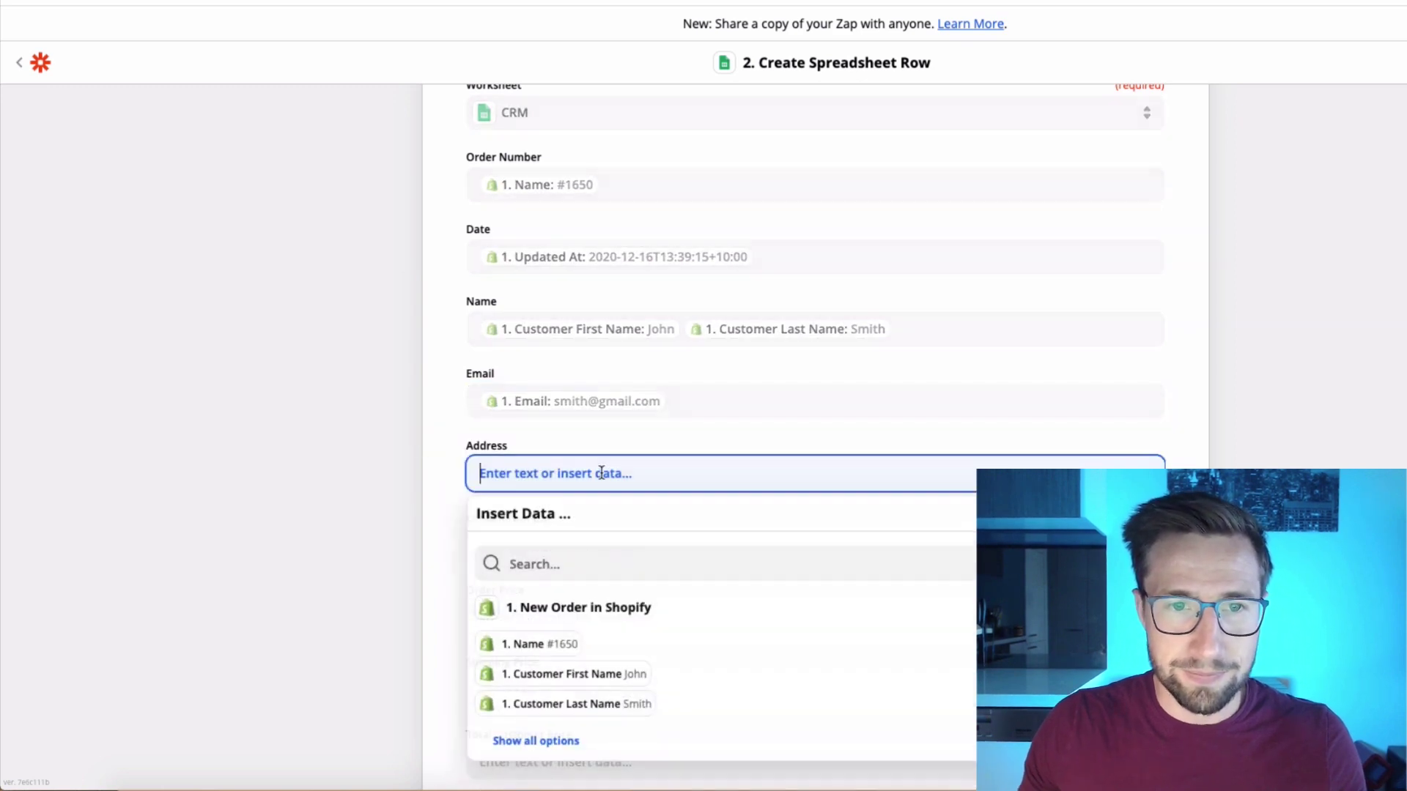
Insert the shipping street address and city into Address, separated by commas
left_click(546, 563)
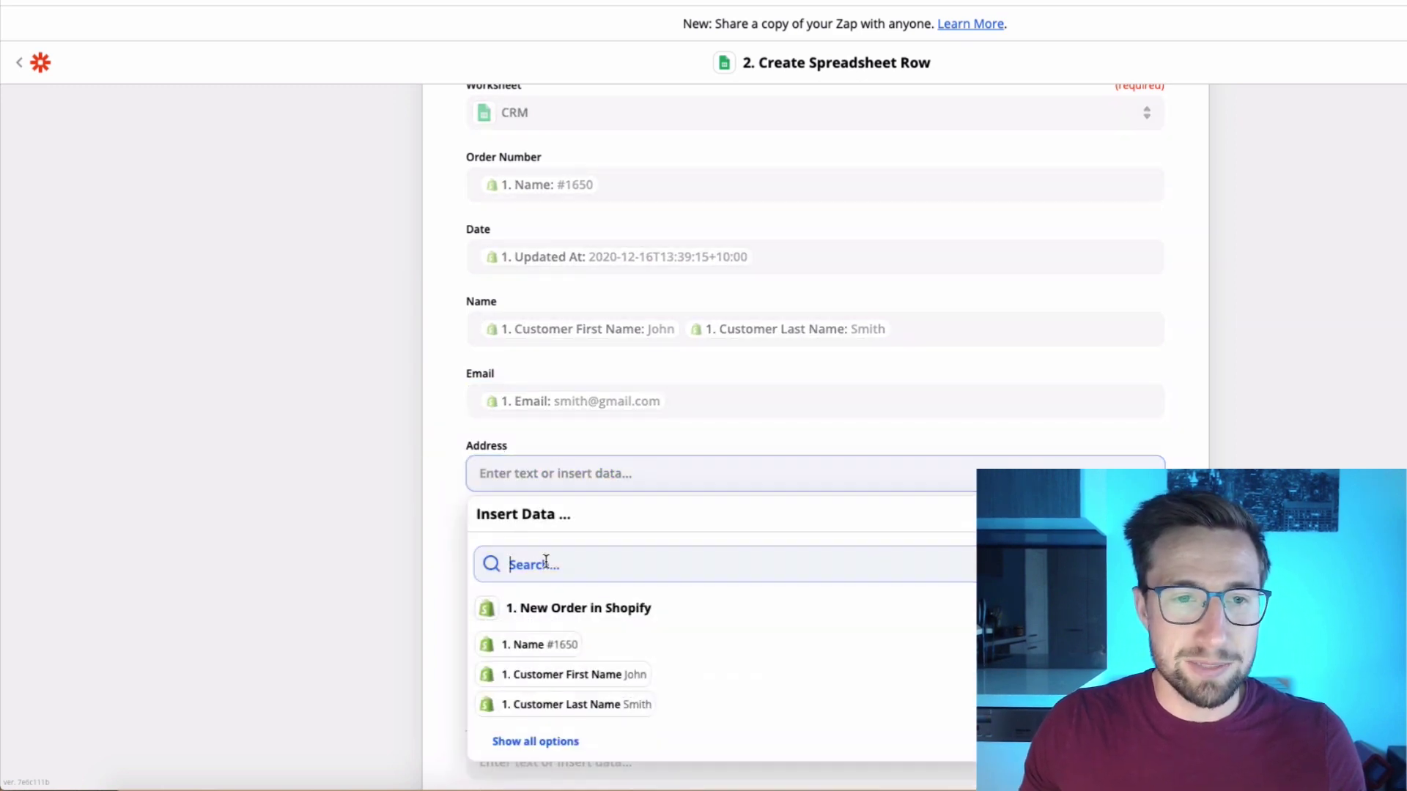
type("shipping address")
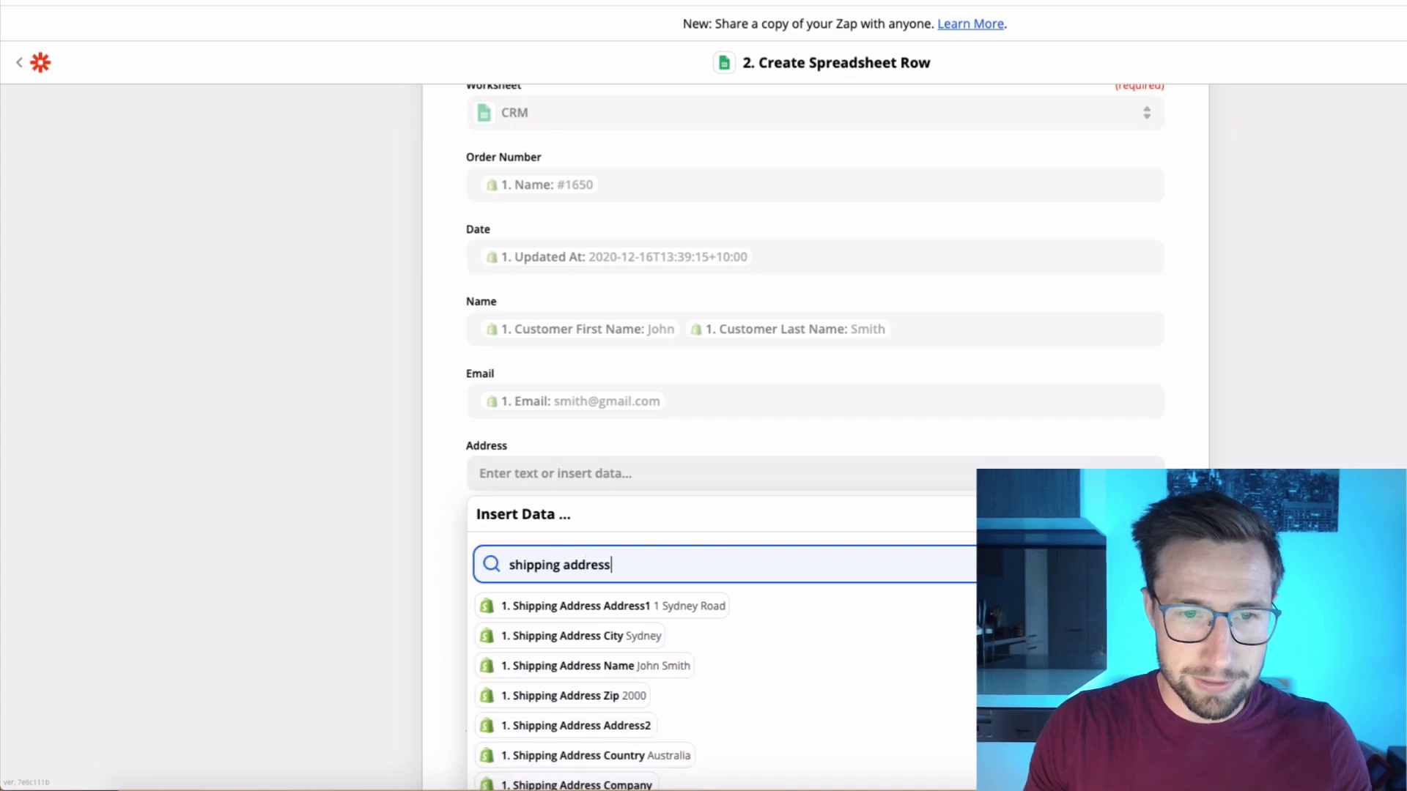
key("ctrl+a")
left_click(587, 608)
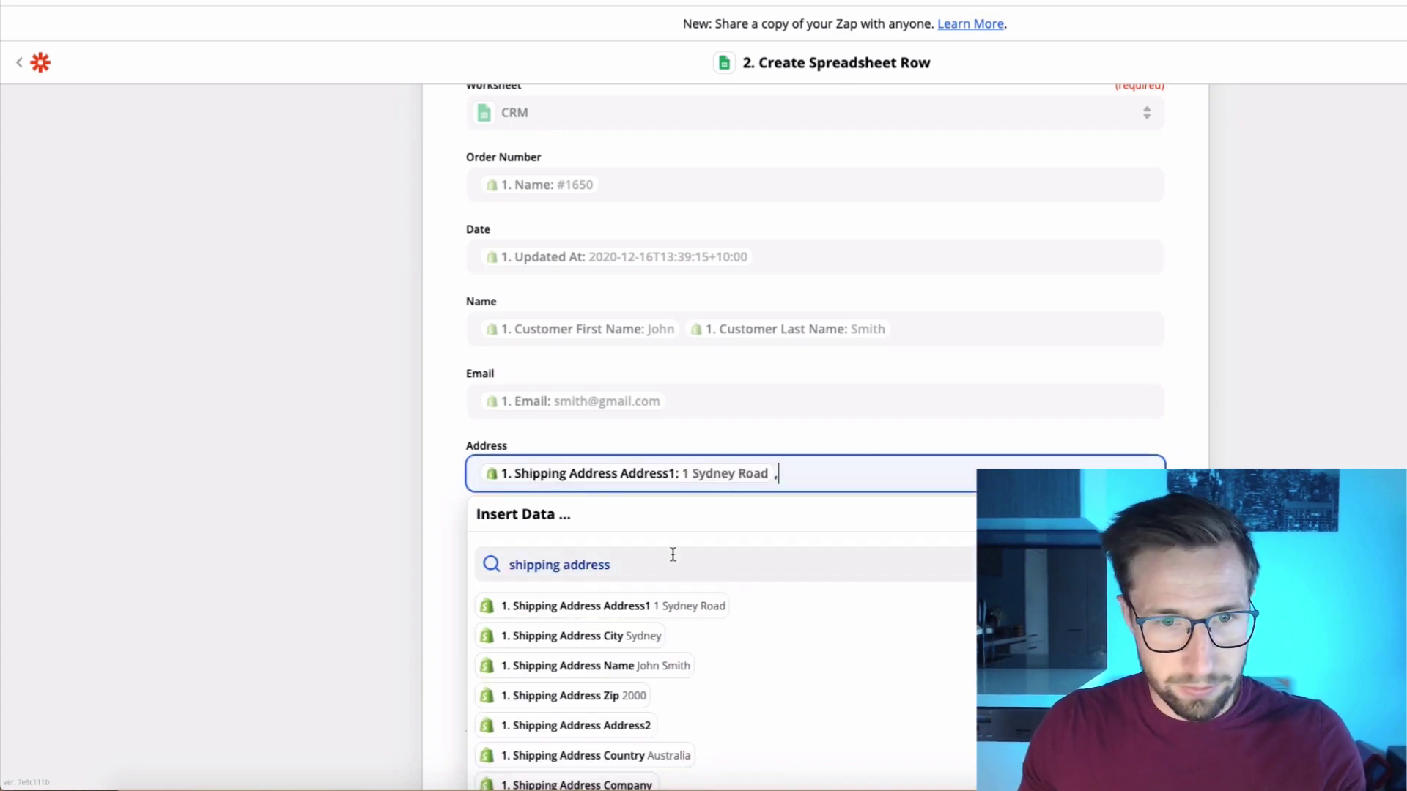
type(",")
left_click(645, 637)
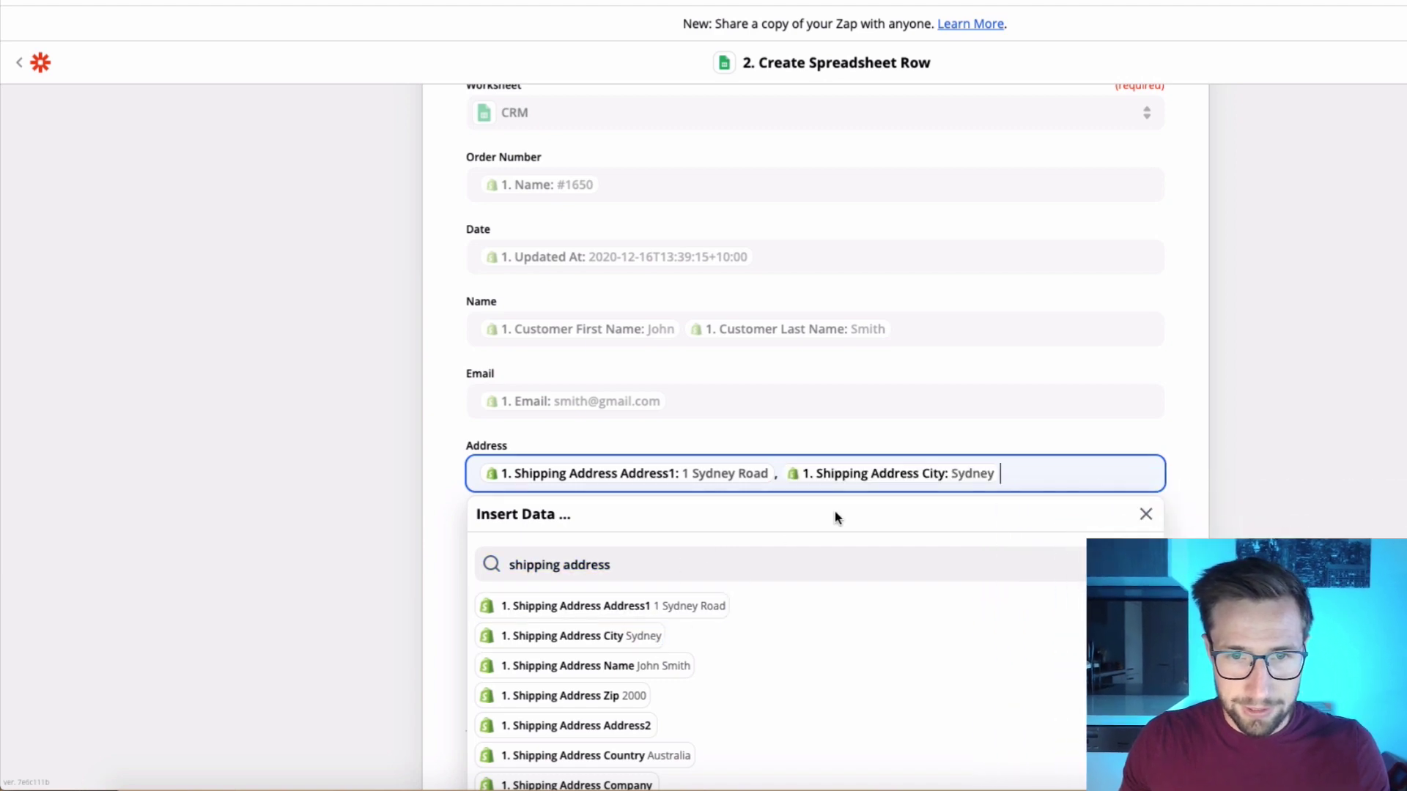
type(",")
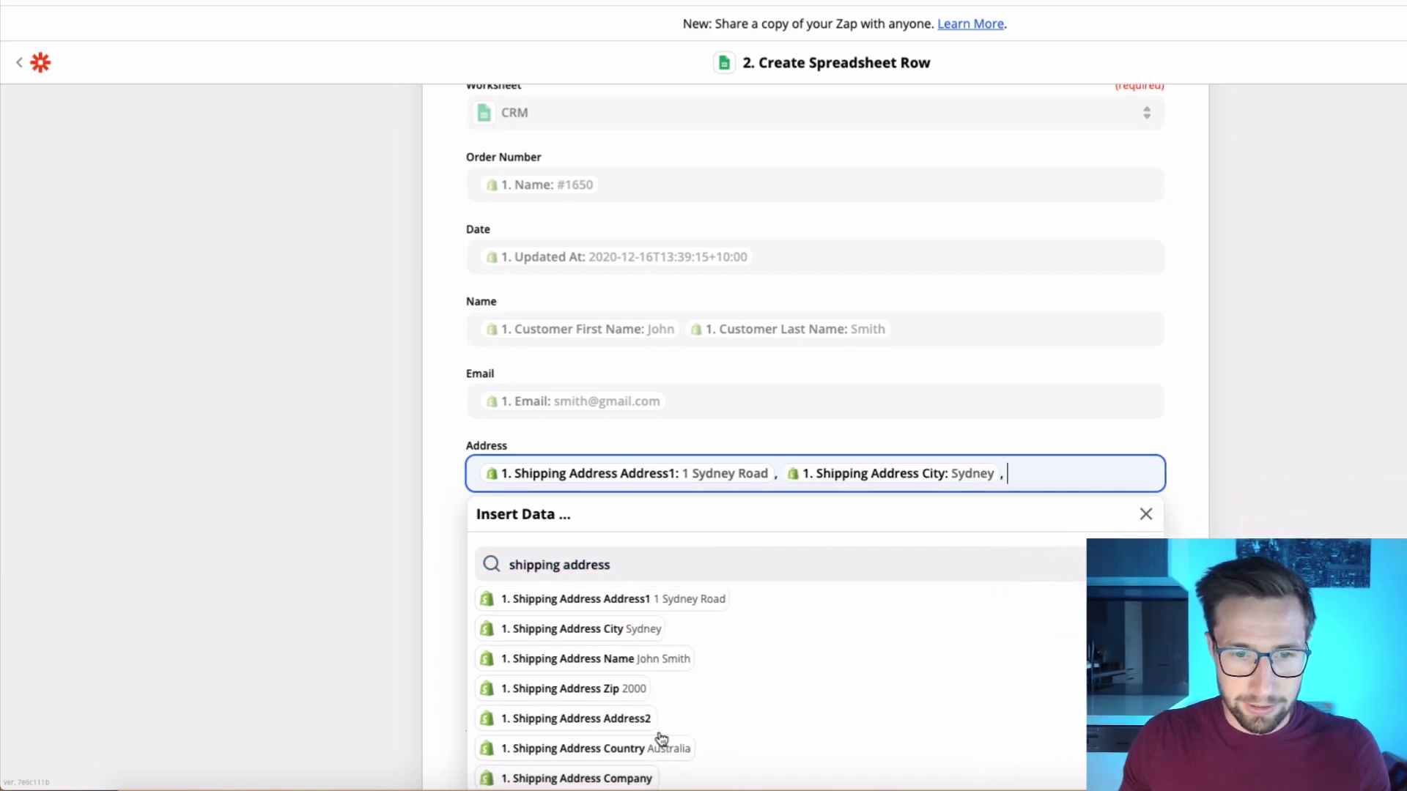
Append the shipping province and postcode to Address, comma-separated
scroll(691, 737, "down", 2)
scroll(691, 736, "down", 2)
left_click(705, 721)
type(",")
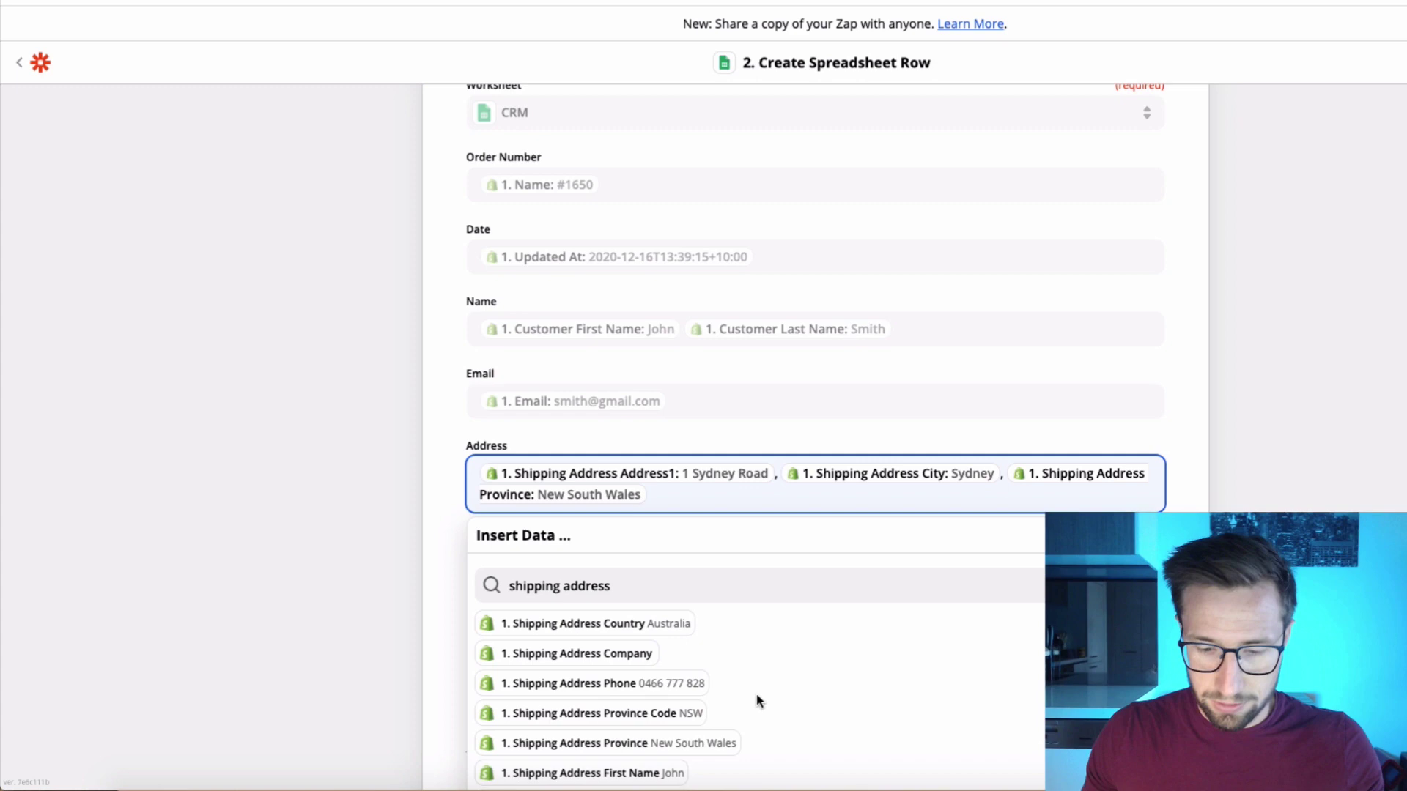
scroll(659, 682, "up", 4)
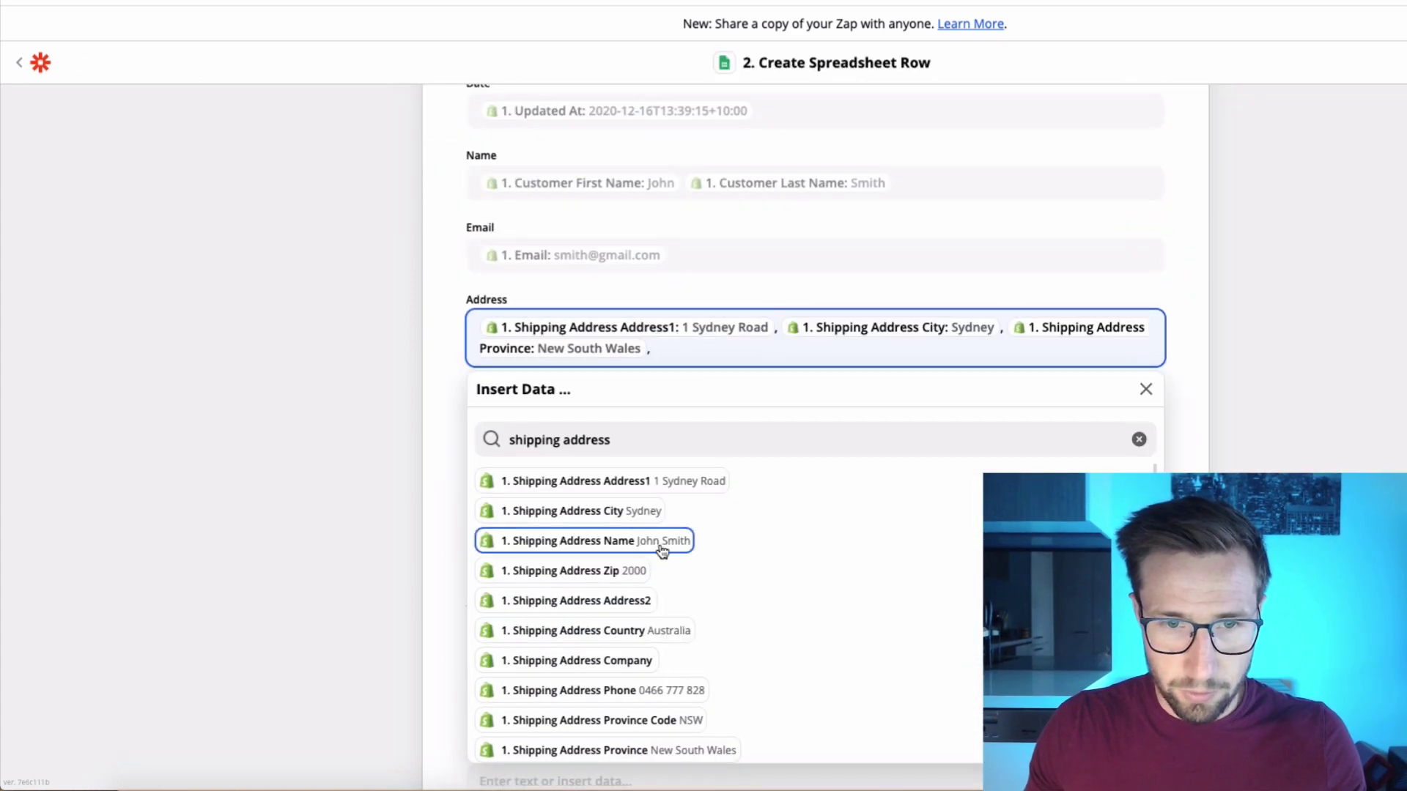
left_click(637, 572)
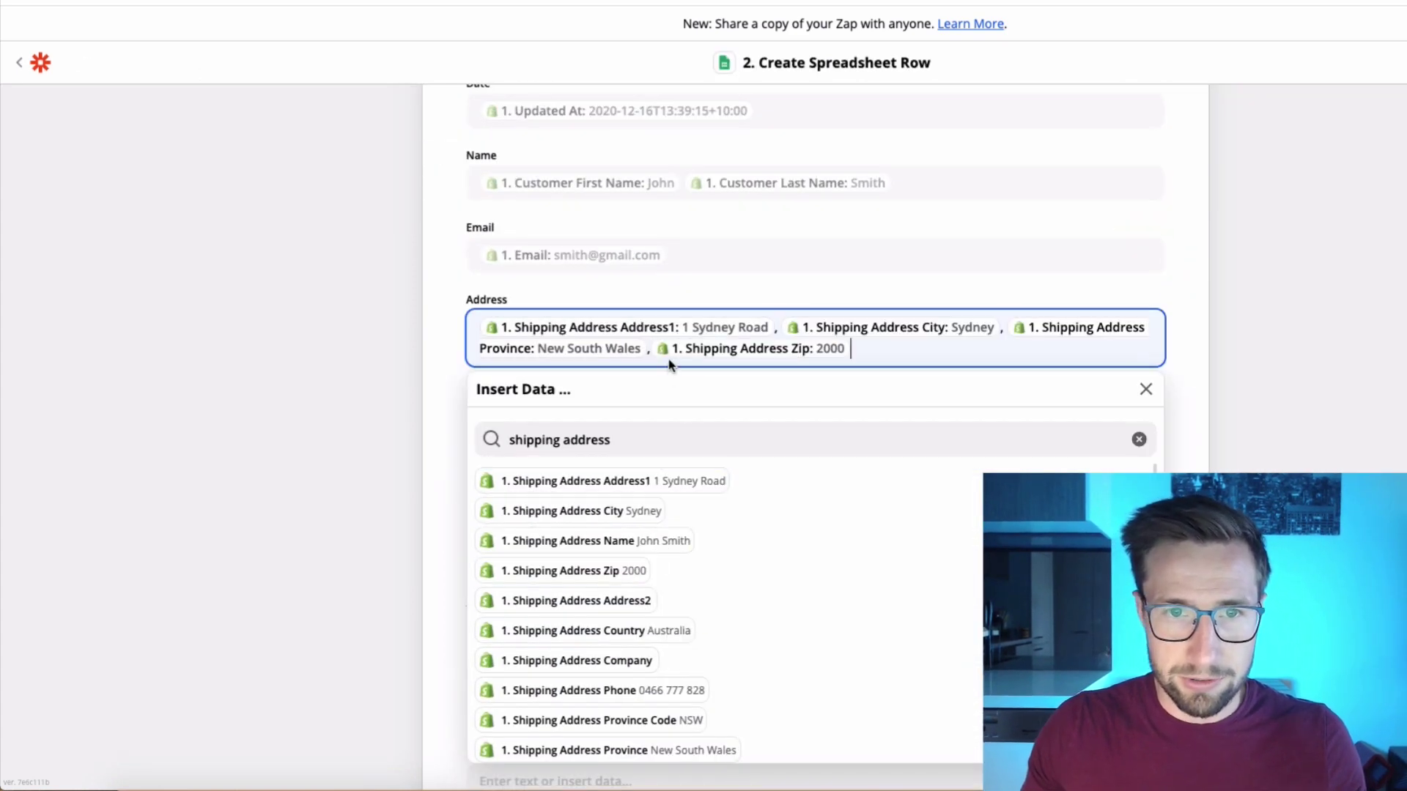
left_click(1262, 356)
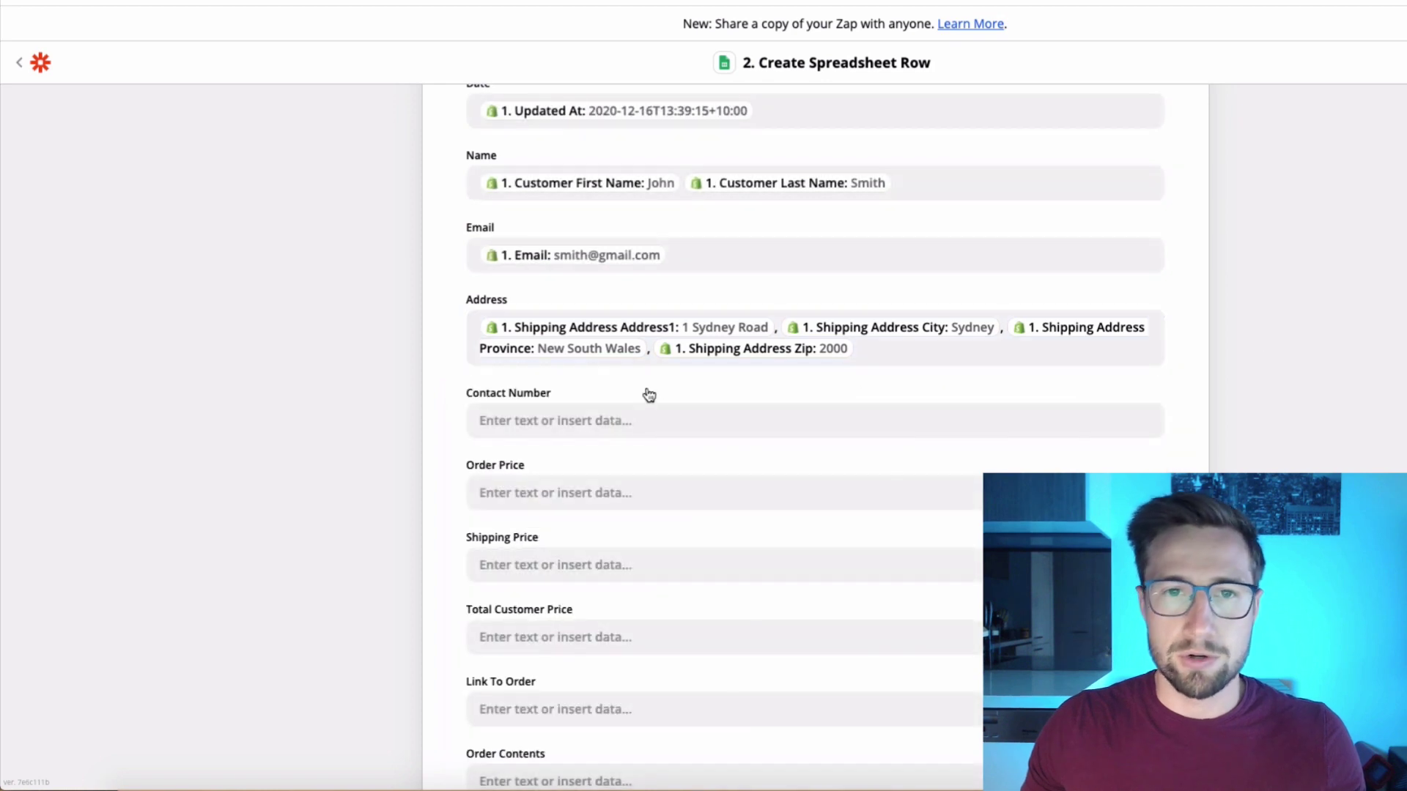
left_click(618, 418)
Map the shipping address phone into Contact Number and the order's Total Price into Order Price
type("shipp")
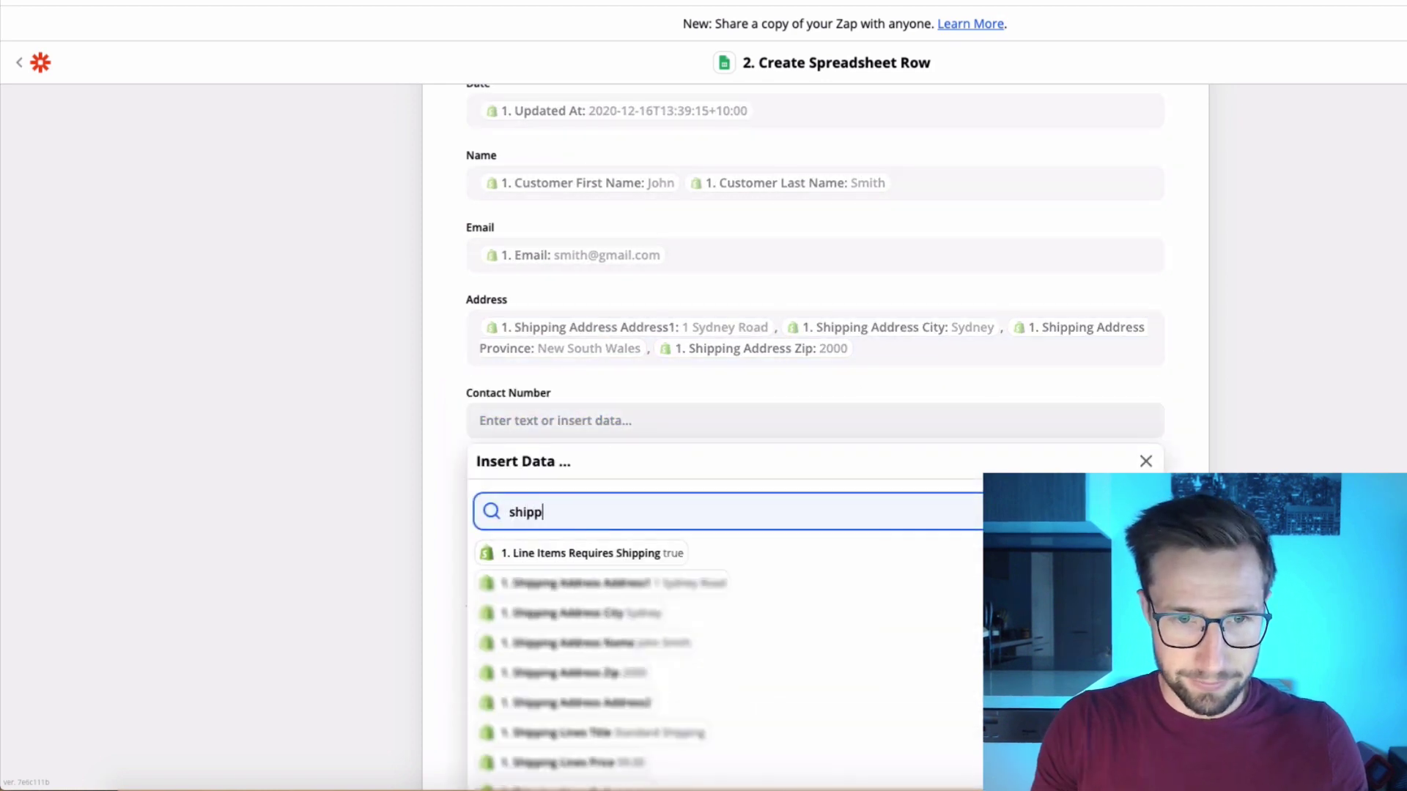
type("ing address")
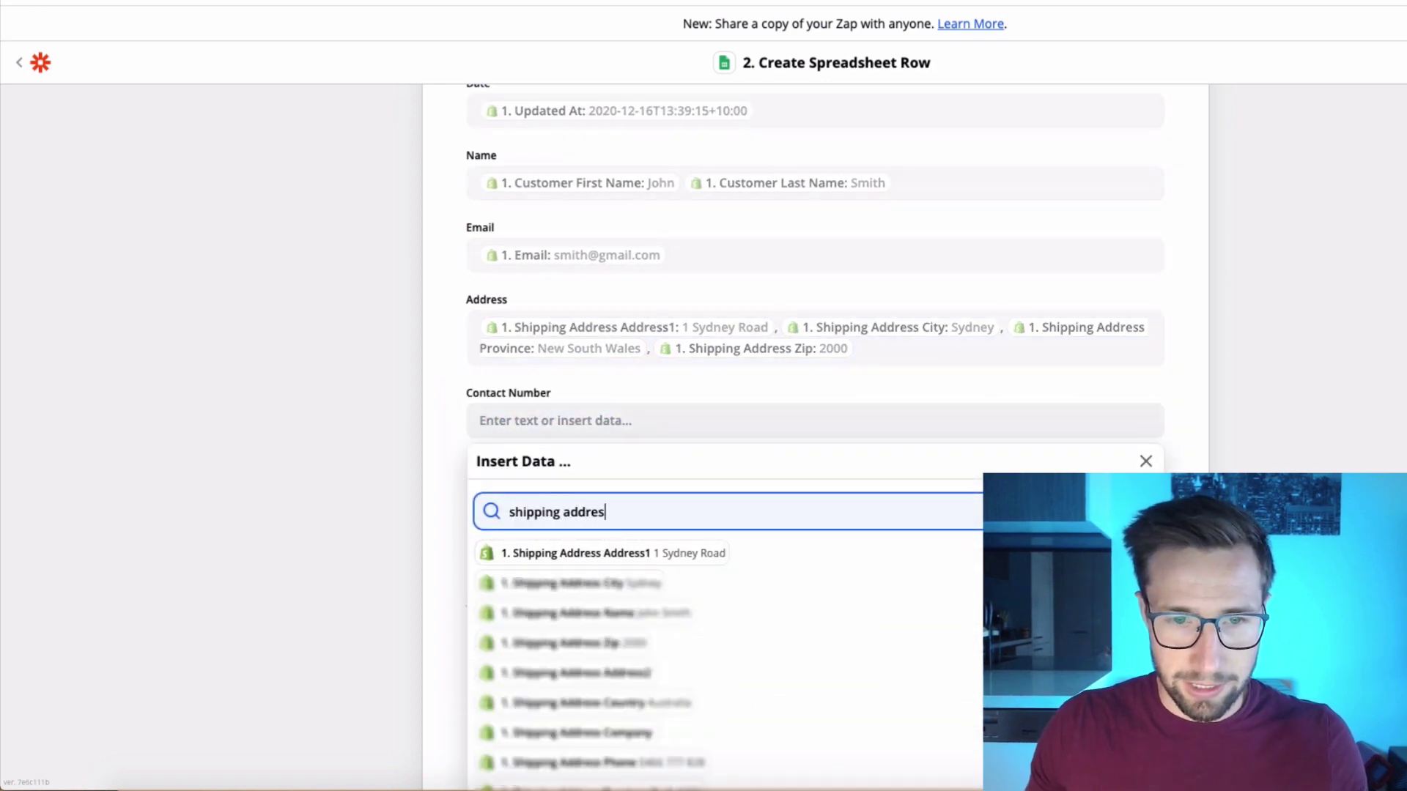
left_click(628, 760)
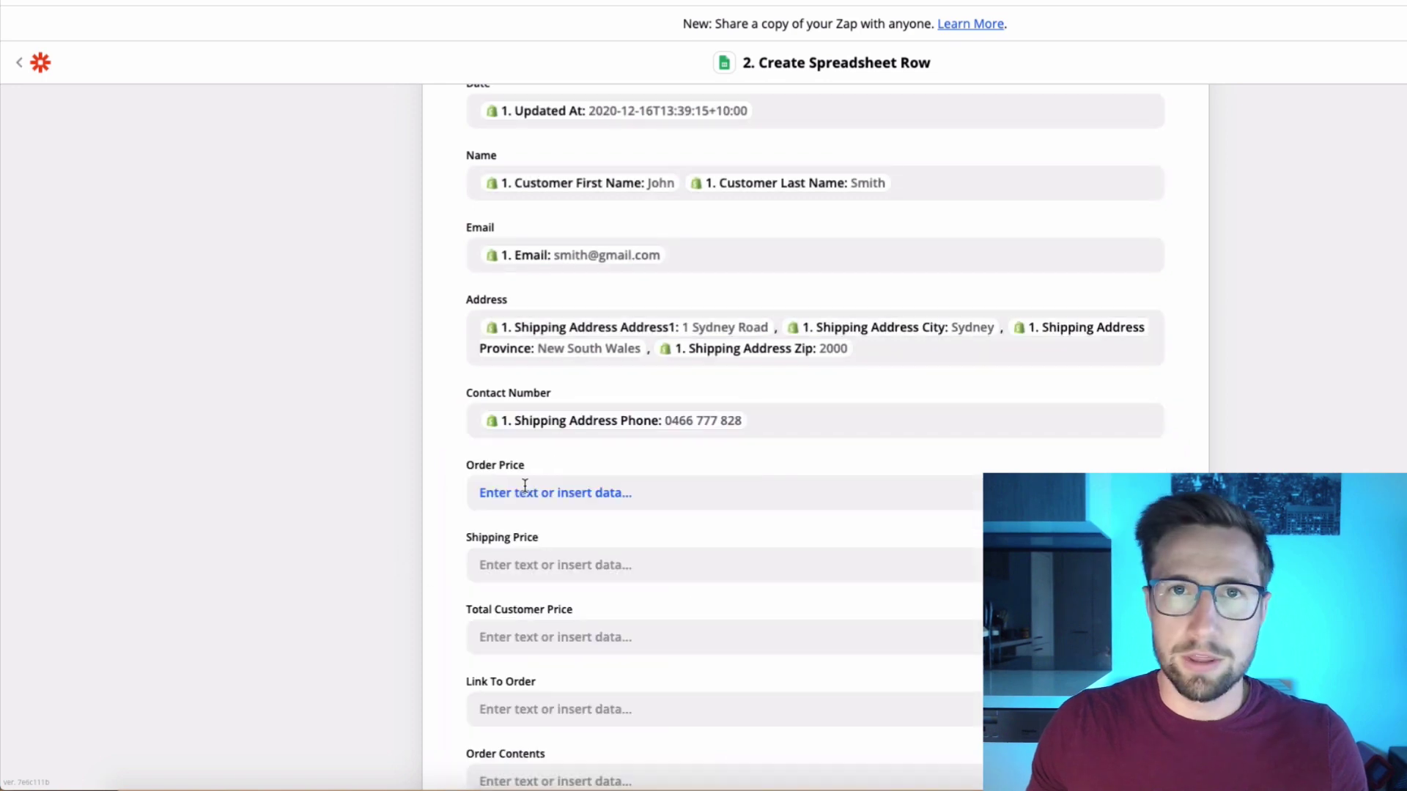
left_click(525, 486)
left_click(571, 594)
type("total price")
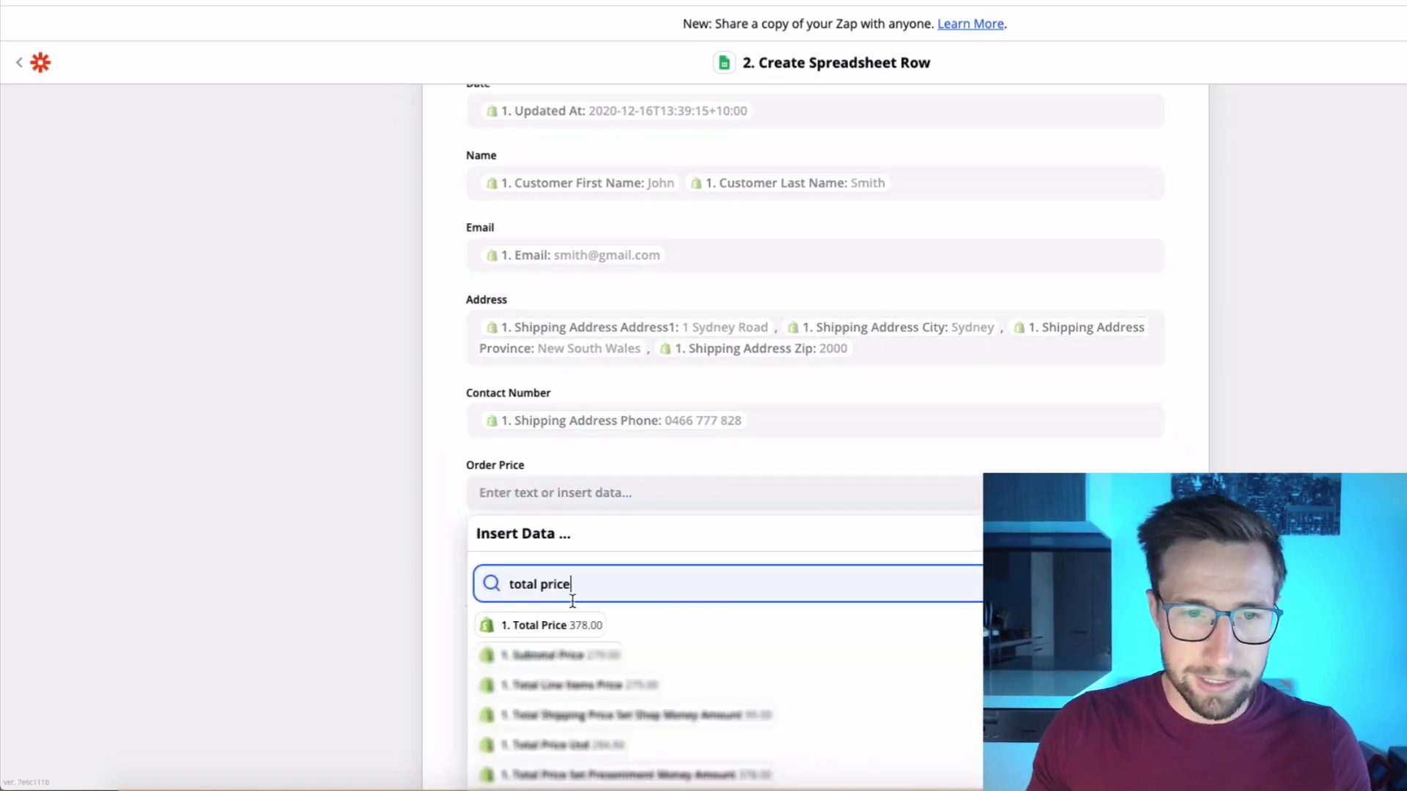
left_click(551, 625)
Map Shipping Lines Price into Shipping Price and Total Line Items Price into Total Customer Price
left_click(550, 565)
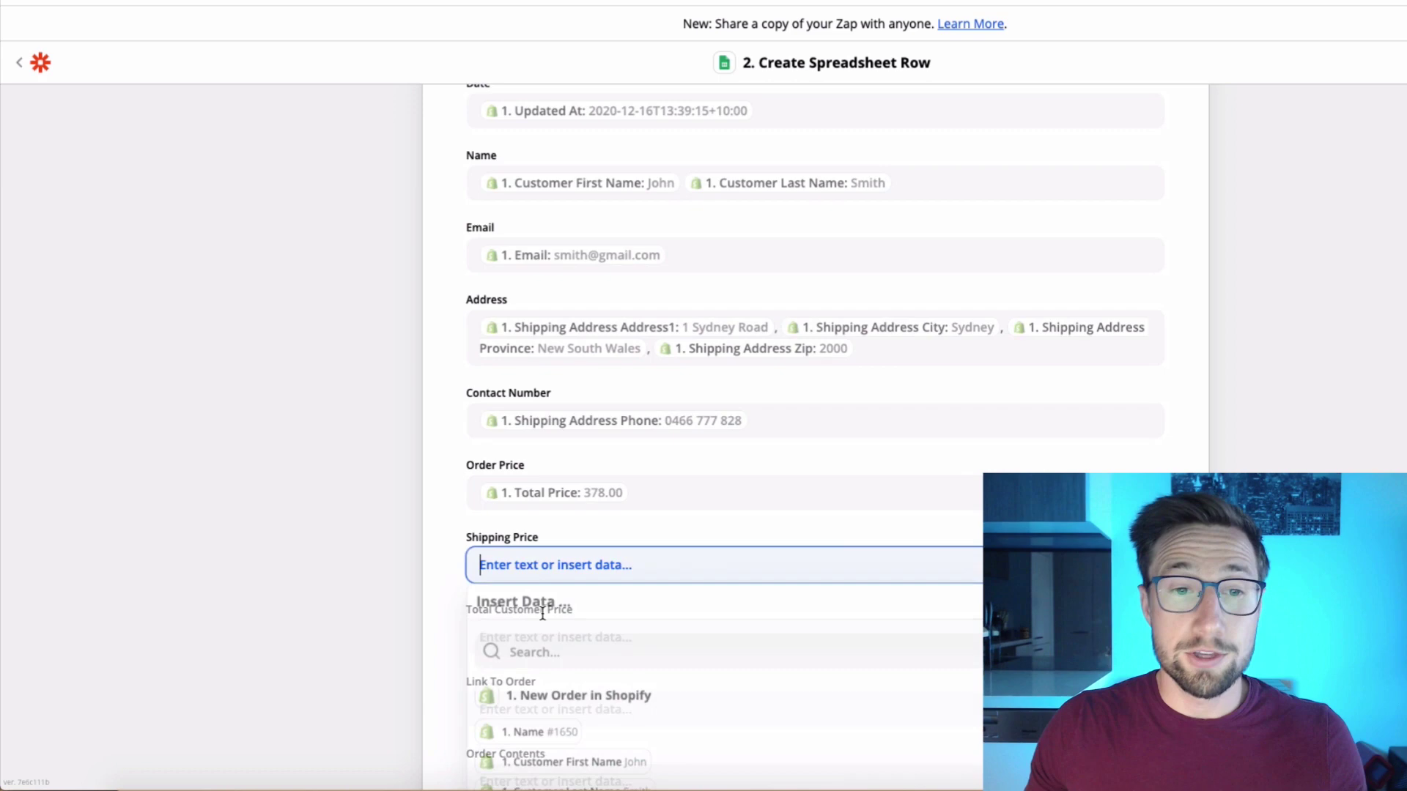
left_click(534, 657)
type("shipping l")
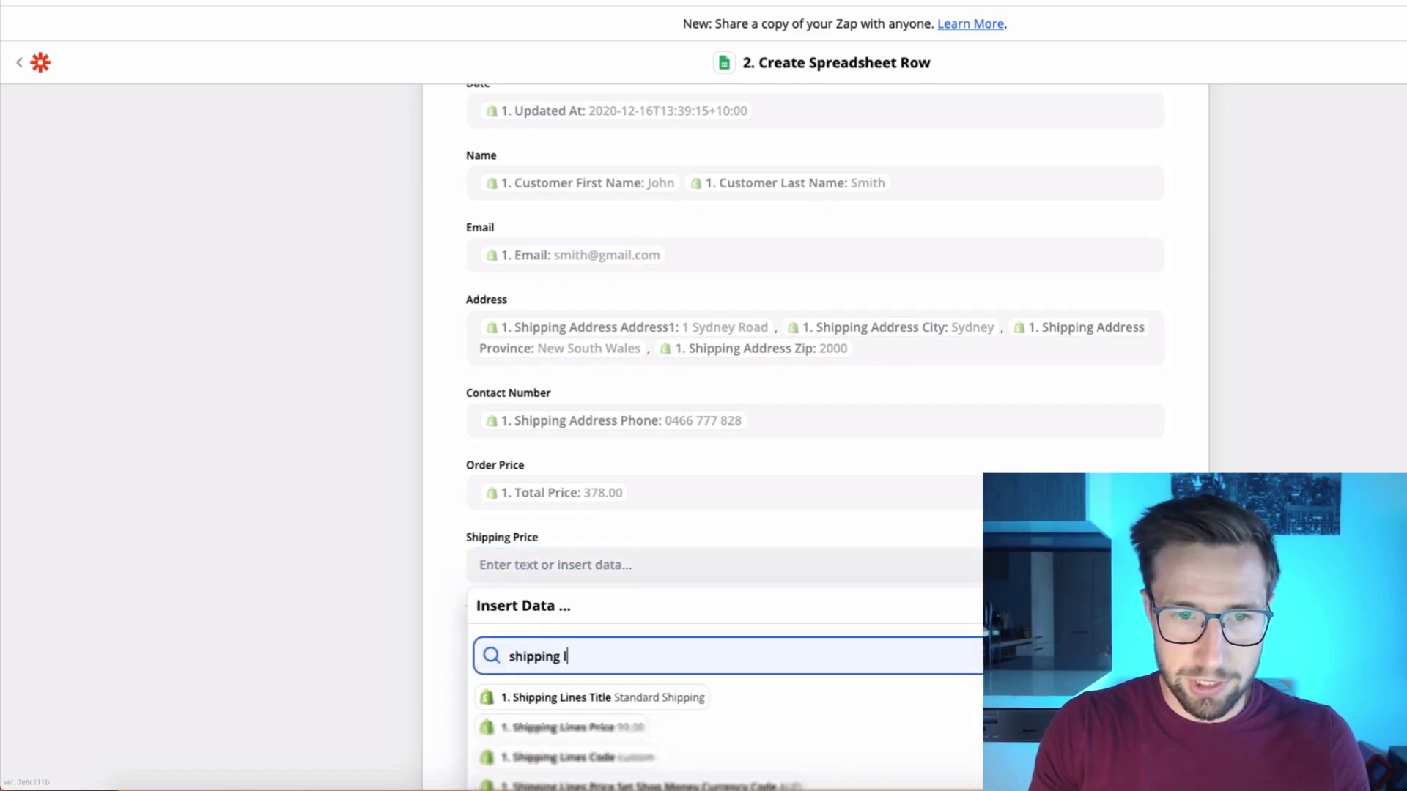
type("ines")
left_click(572, 728)
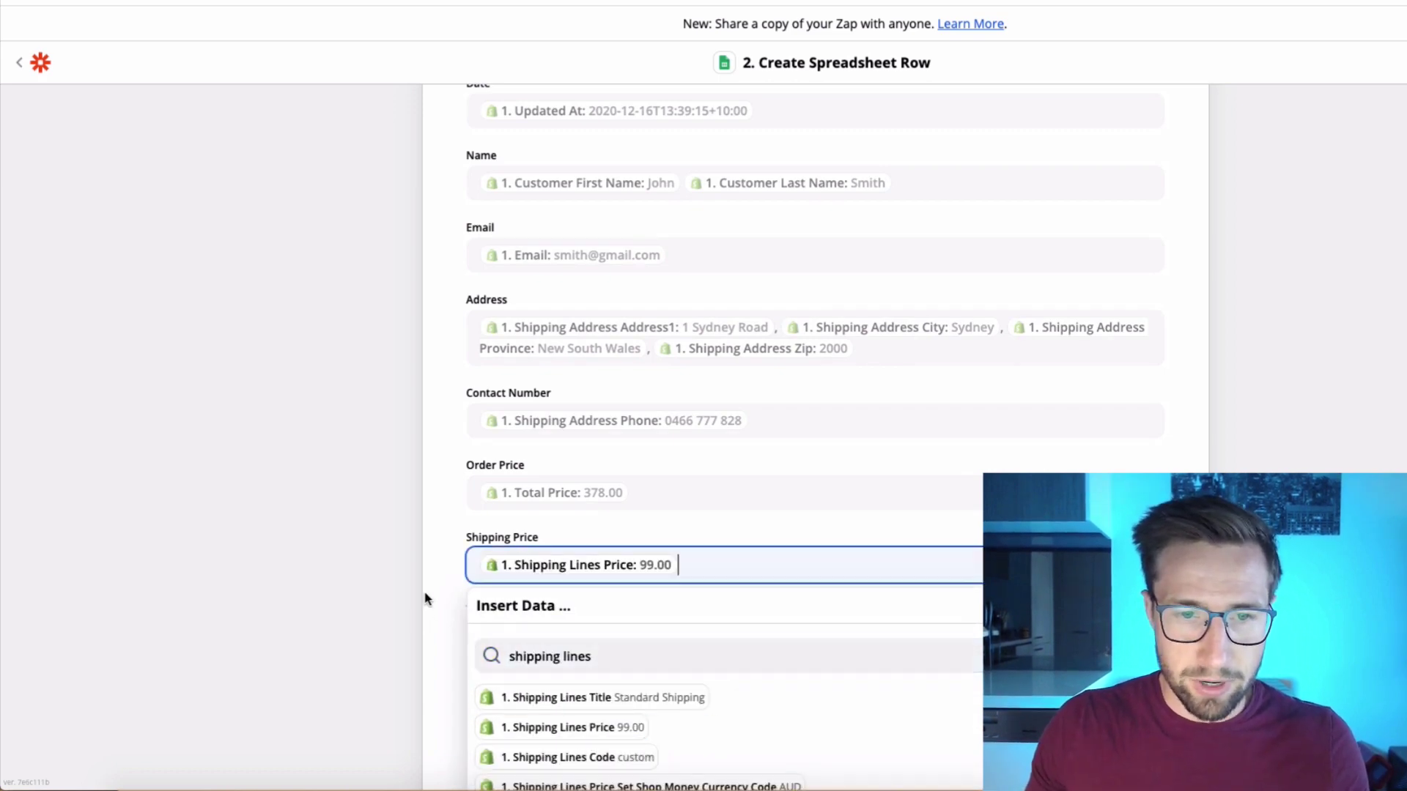
left_click(689, 645)
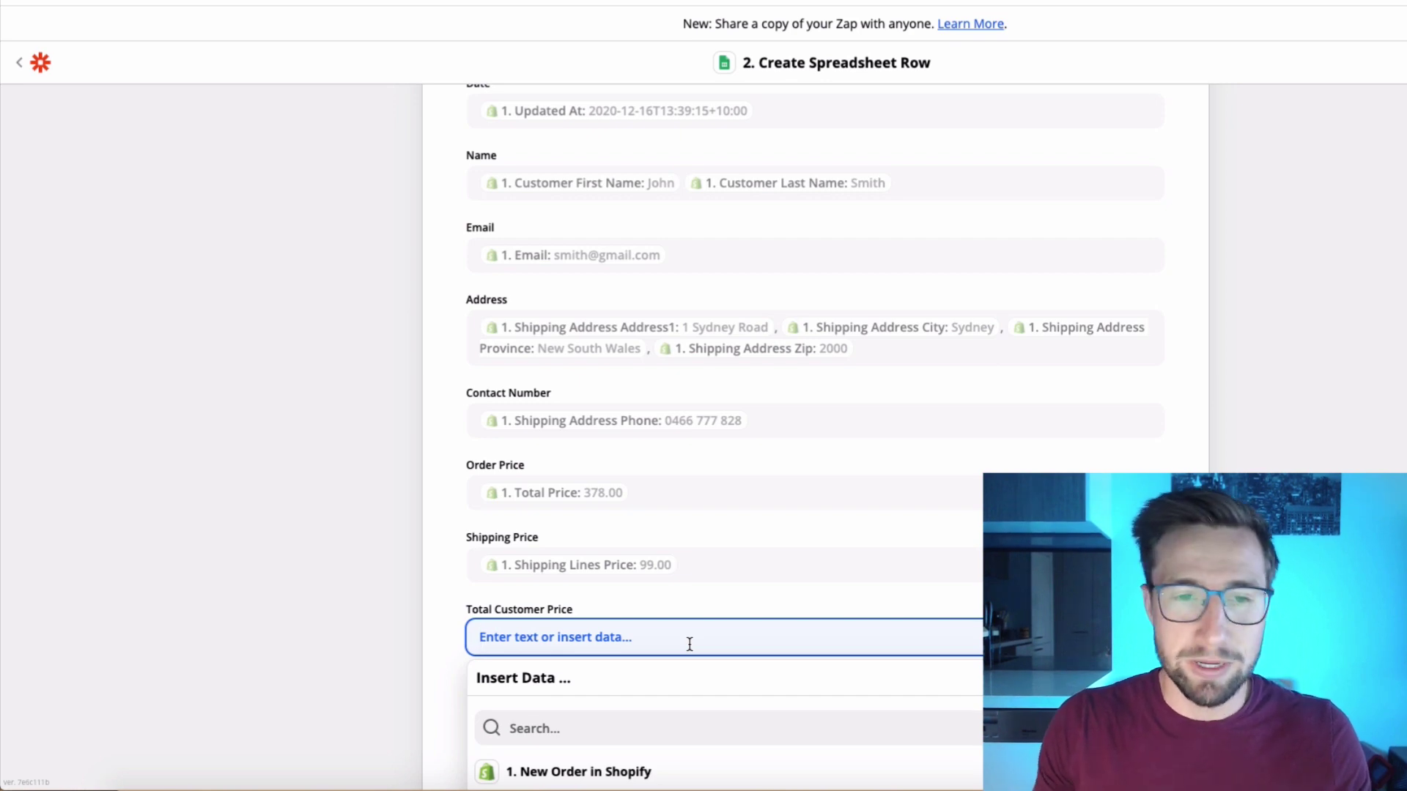
key("Tab")
type("total ")
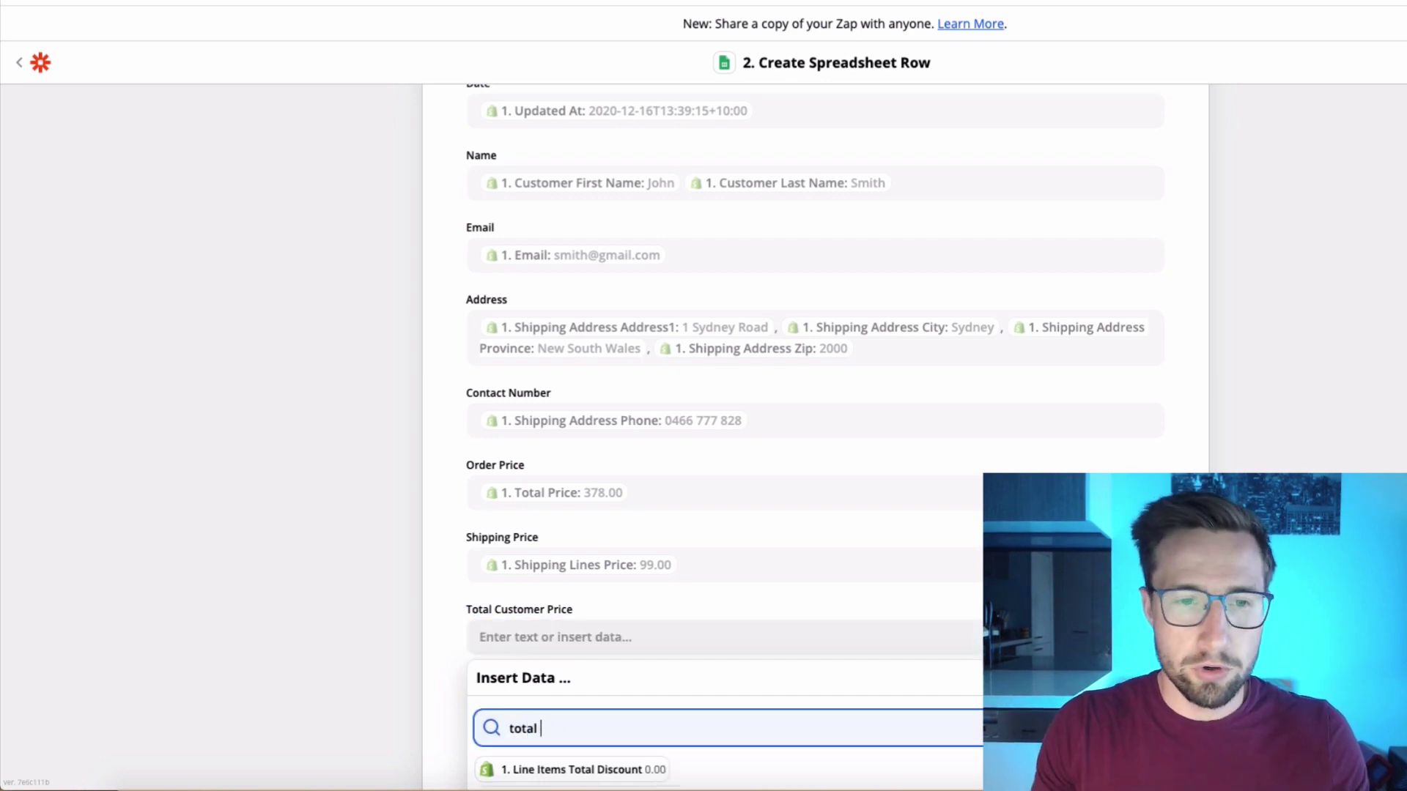
type("line items p")
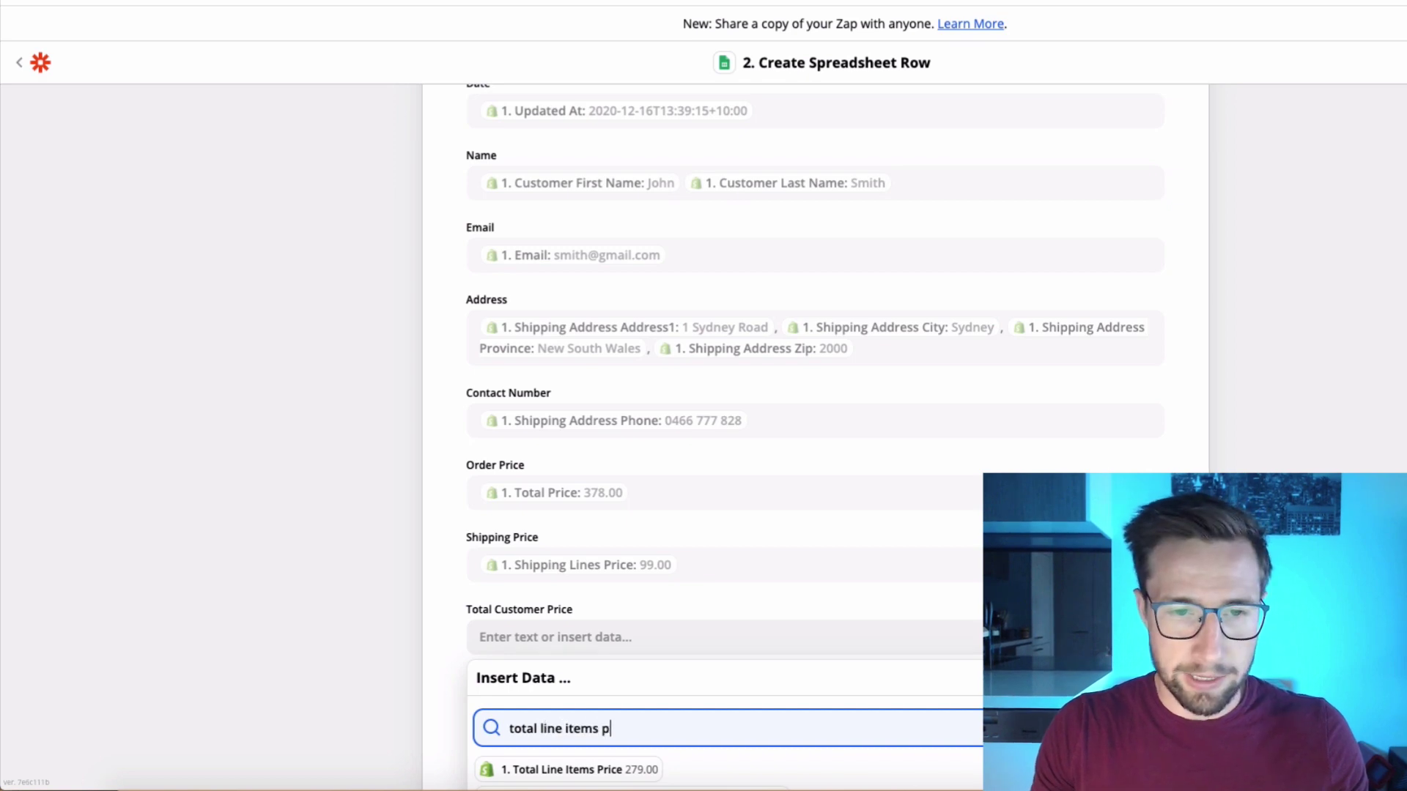
type("rice")
scroll(610, 649, "down", 2)
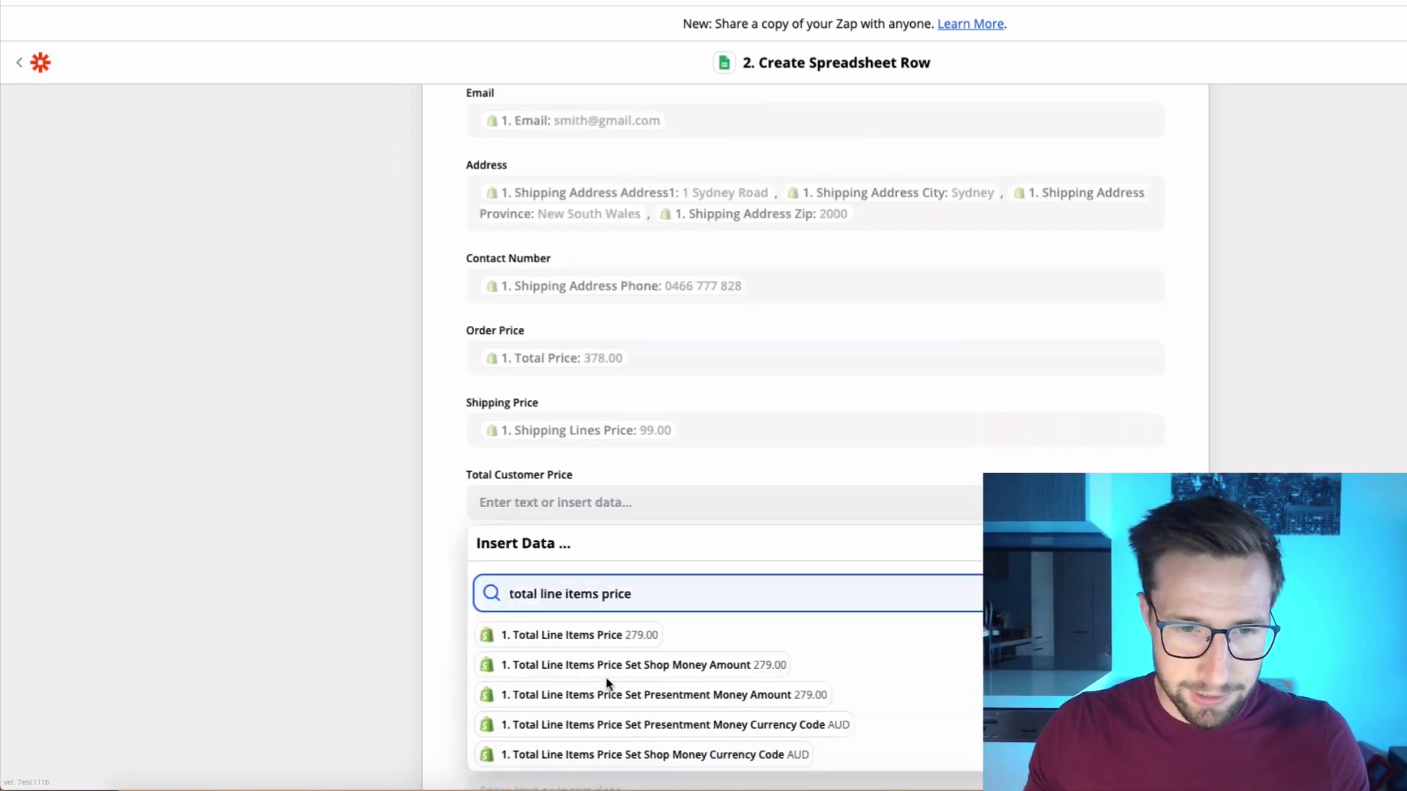
left_click(609, 636)
left_click(433, 522)
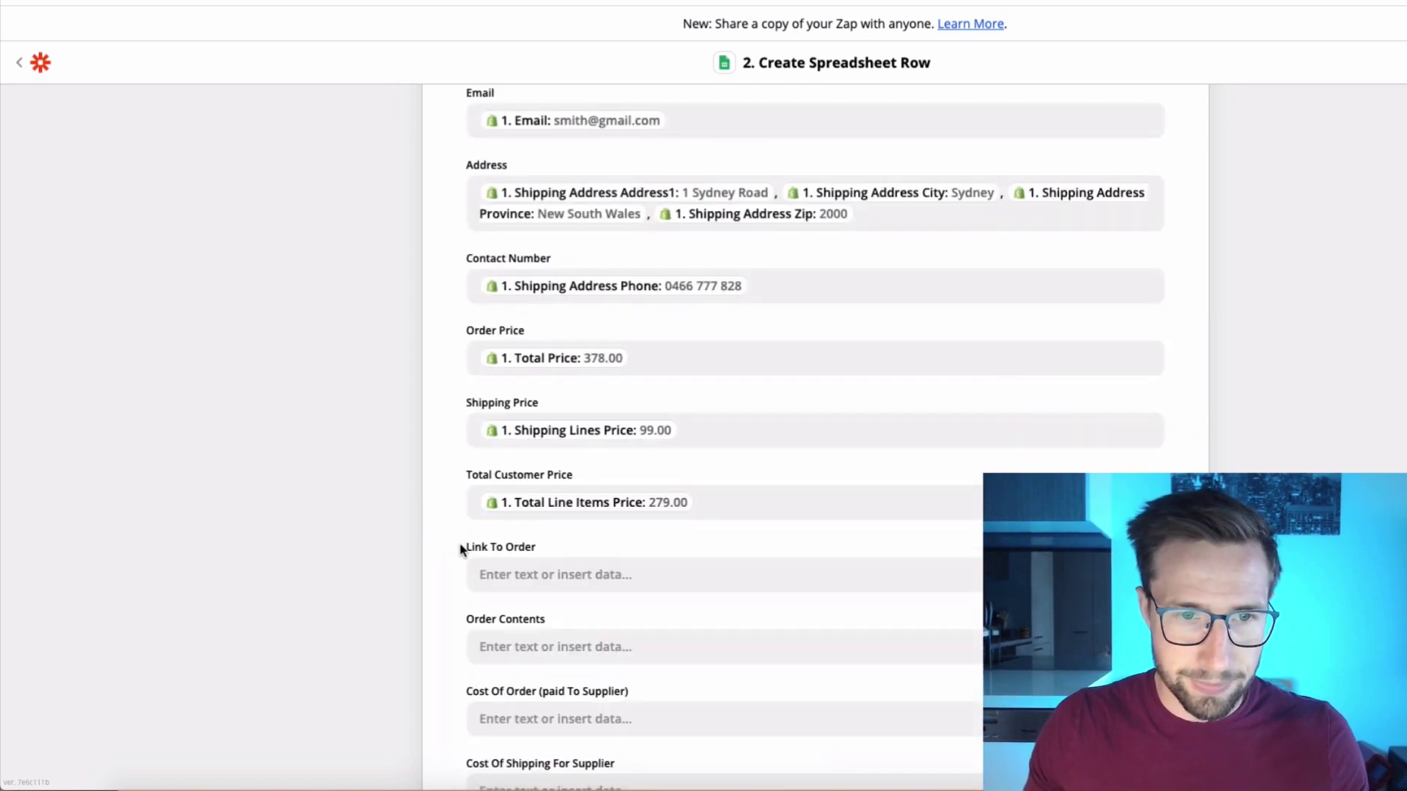
Map the Order Status URL field into Link To Order
left_click(531, 570)
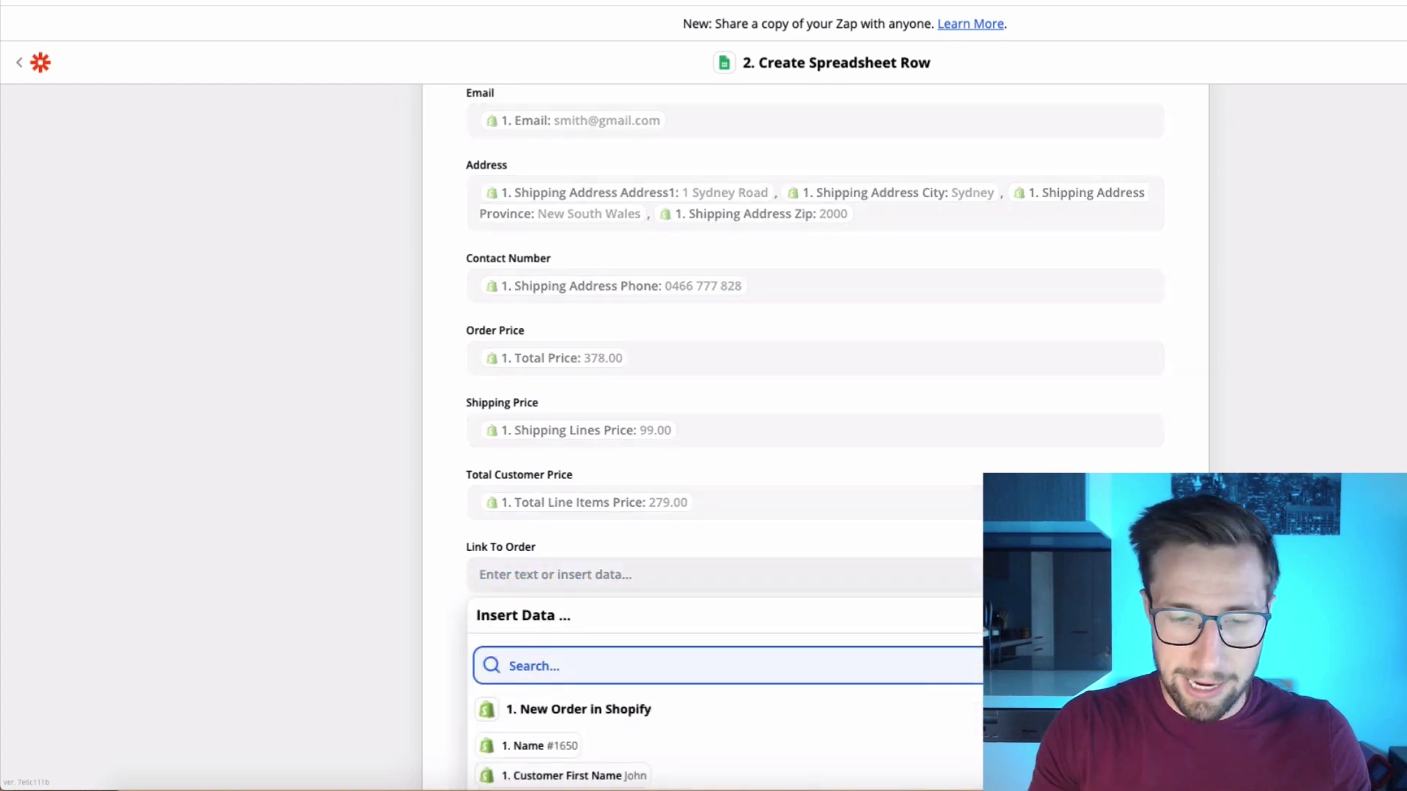
type("url")
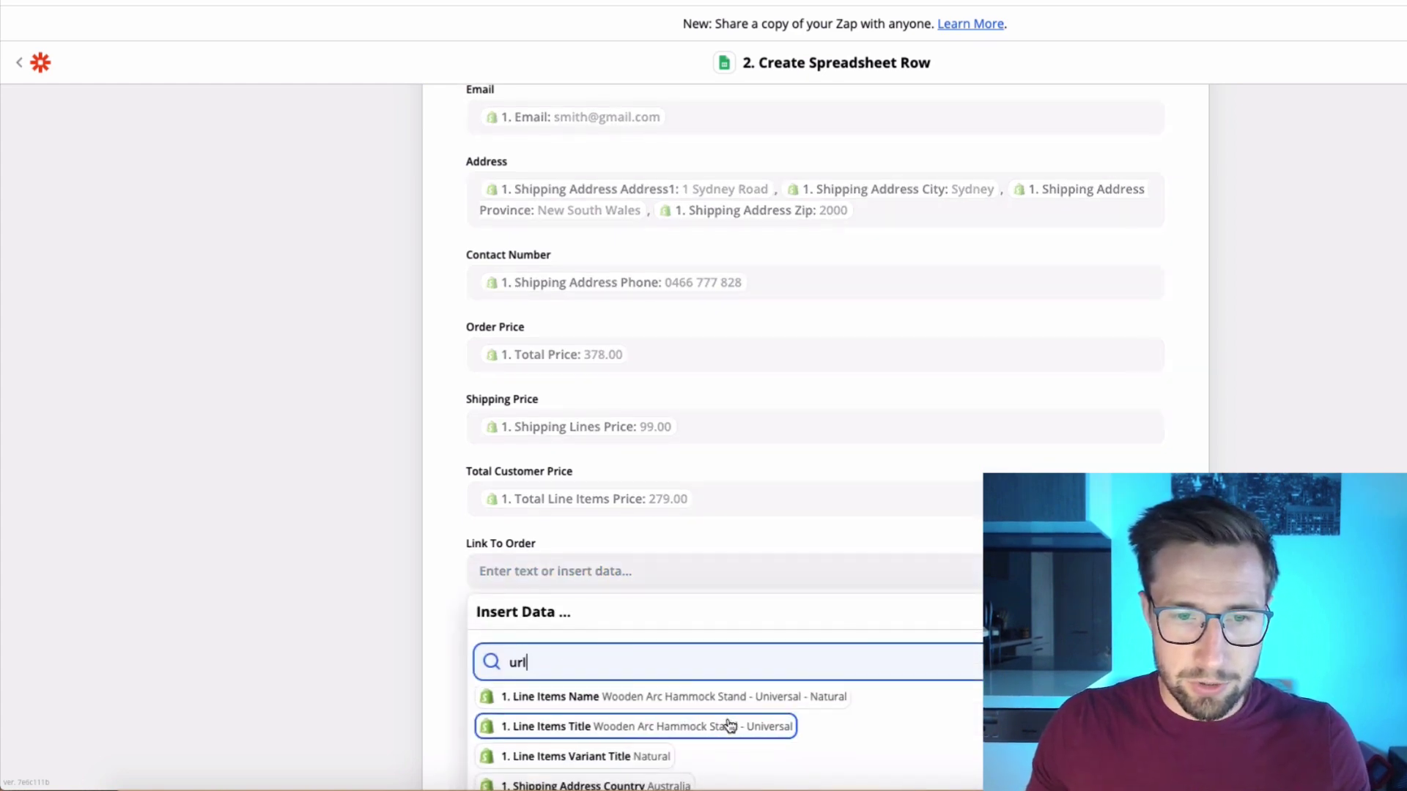
left_click(551, 783)
left_click(432, 613)
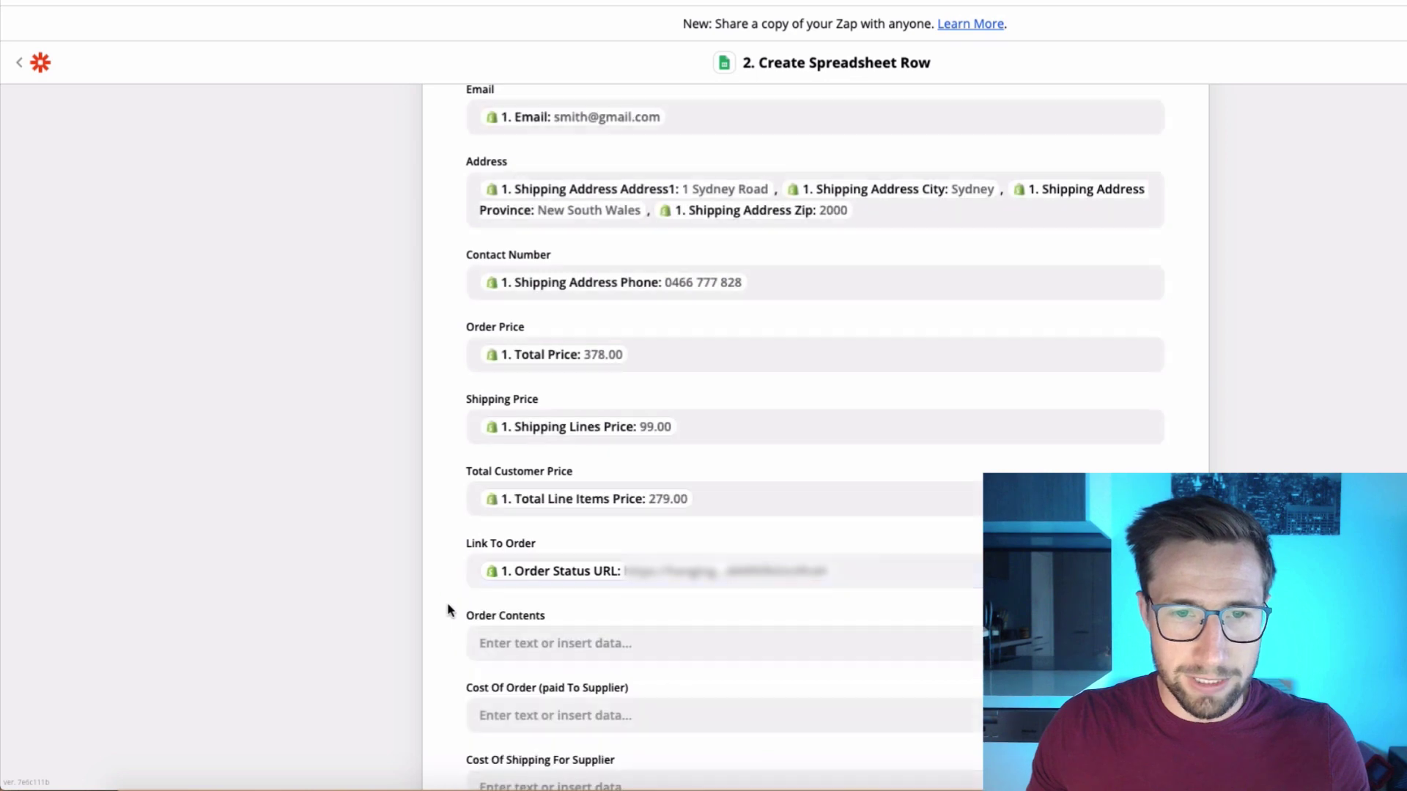
Map Line Items Name into Order Contents, searching the order fields for 'line items na'
left_click(548, 639)
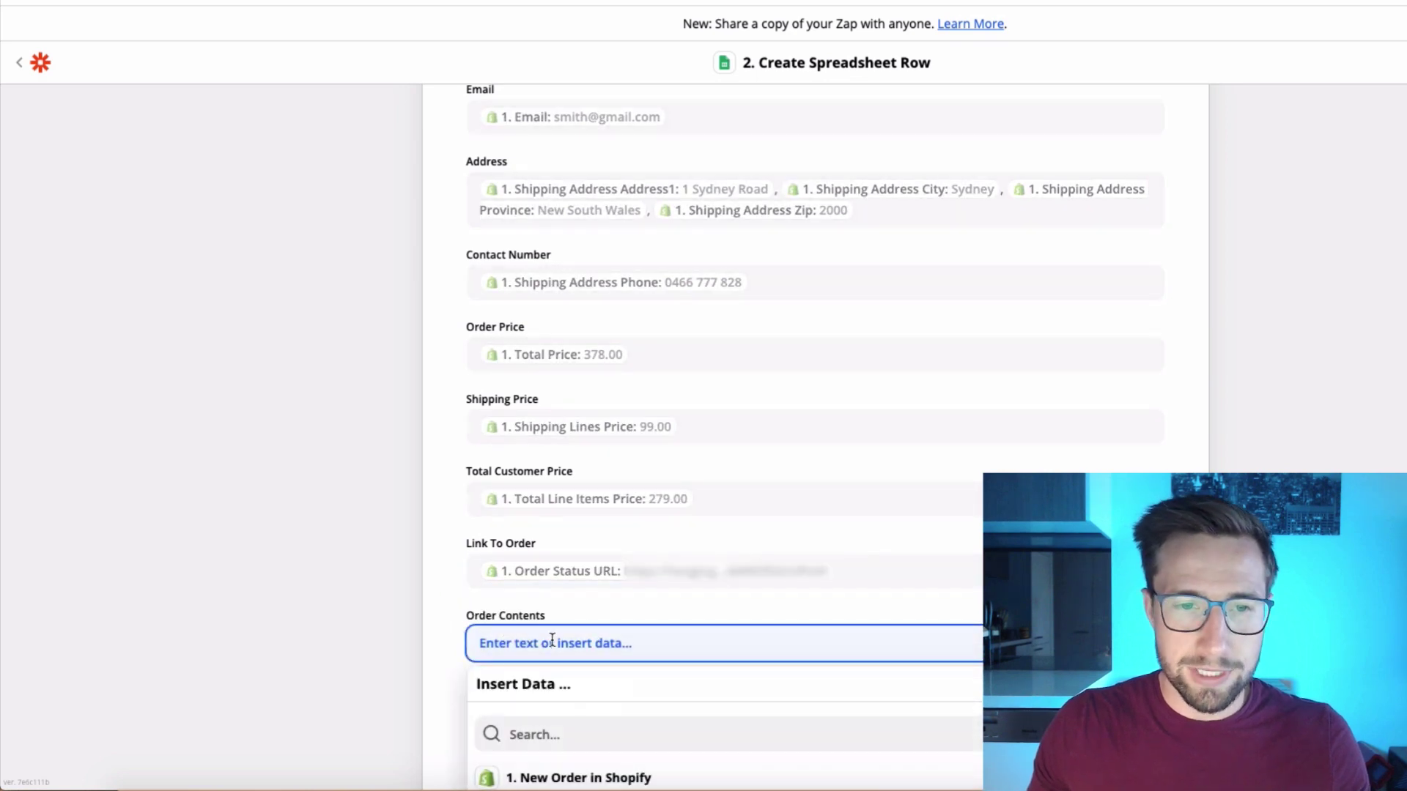
left_click(564, 729)
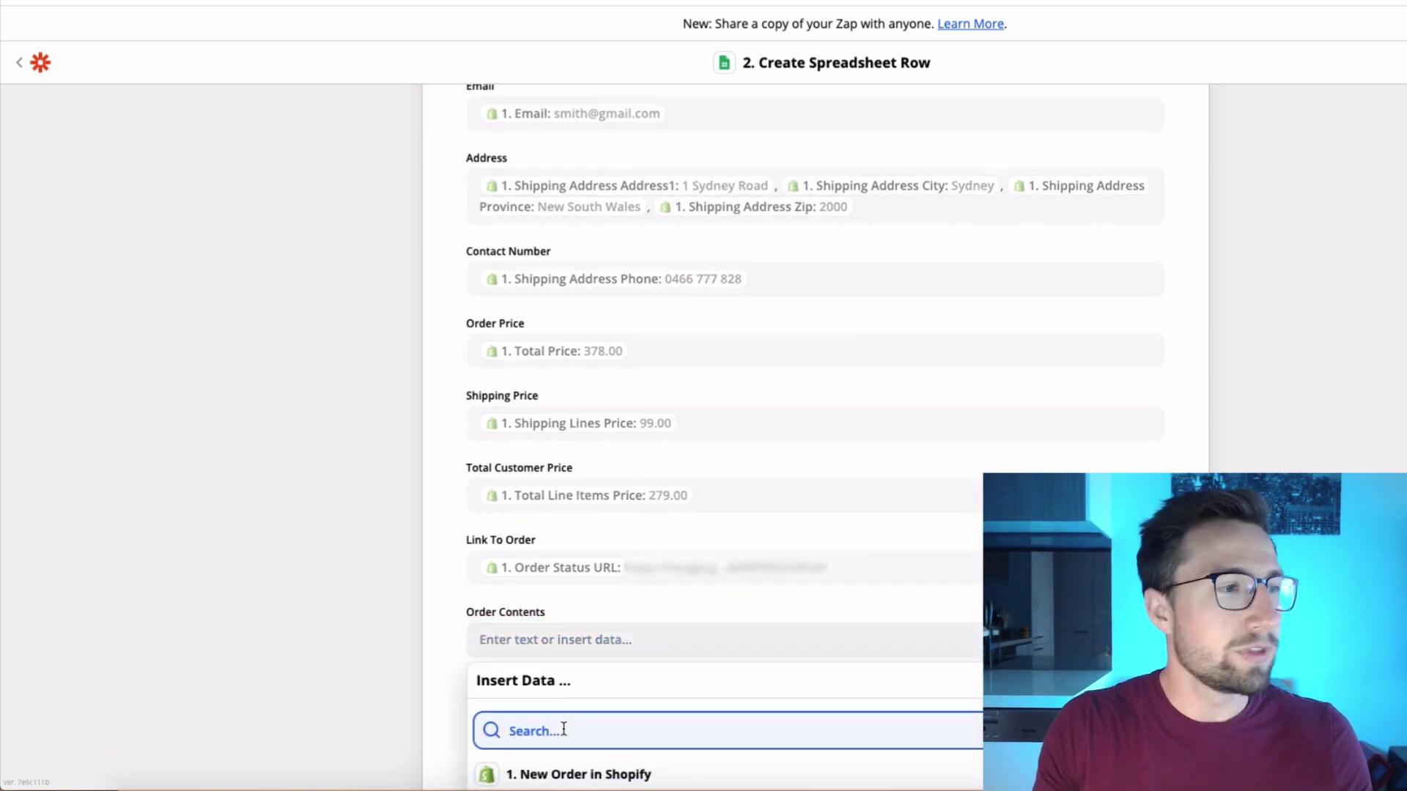
type("line items na")
key("Return")
left_click(447, 640)
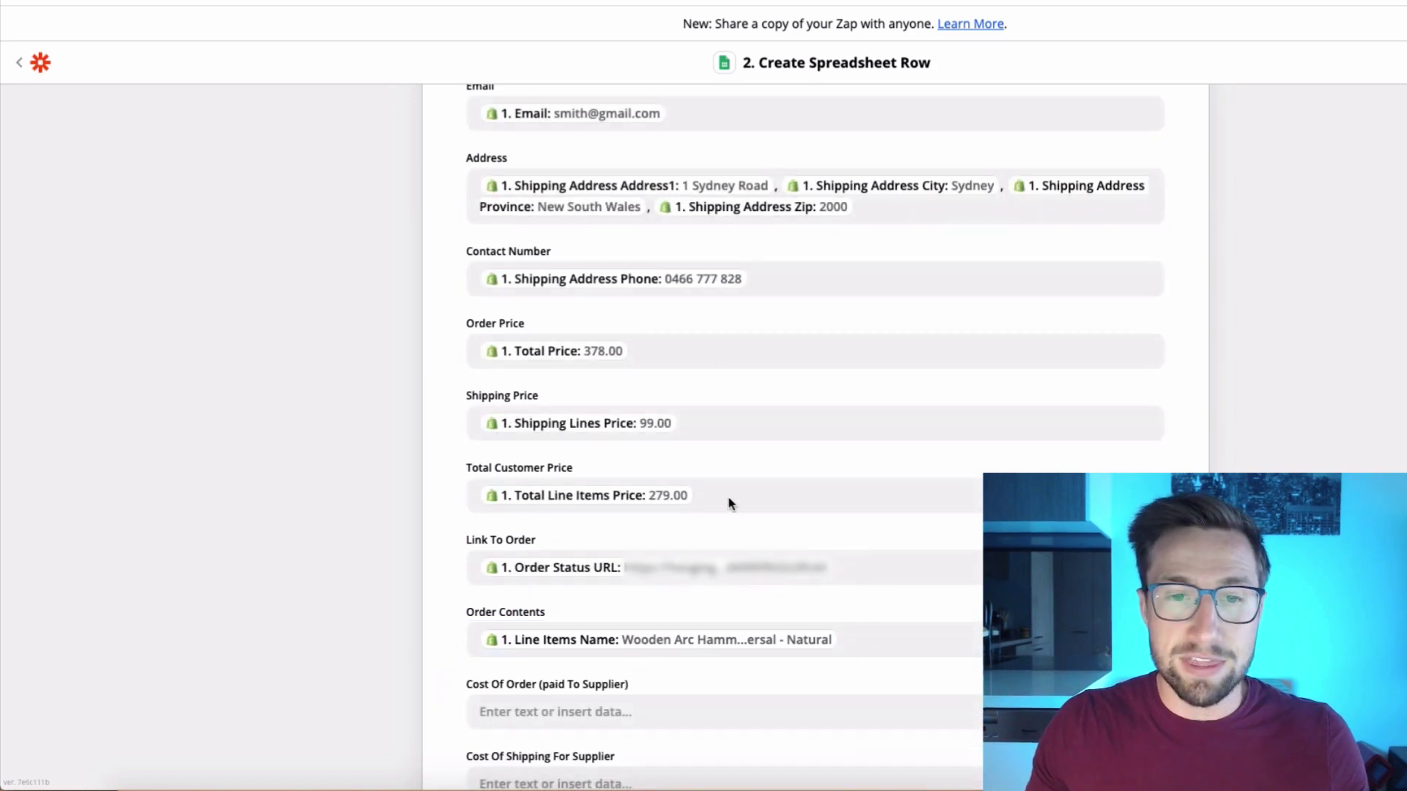
scroll(747, 534, "down", 3)
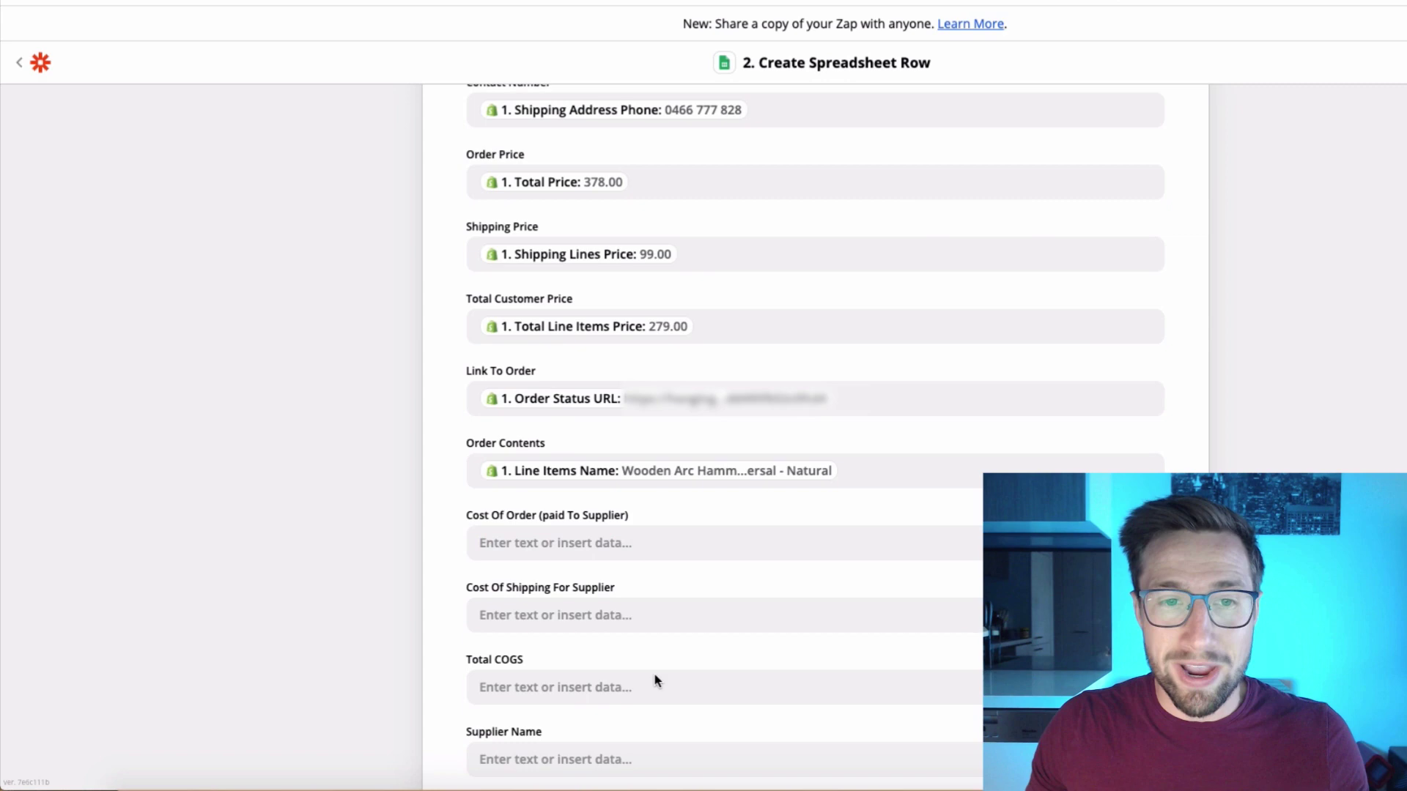
scroll(650, 681, "down", 4)
scroll(650, 719, "down", 4)
scroll(644, 182, "up", 4)
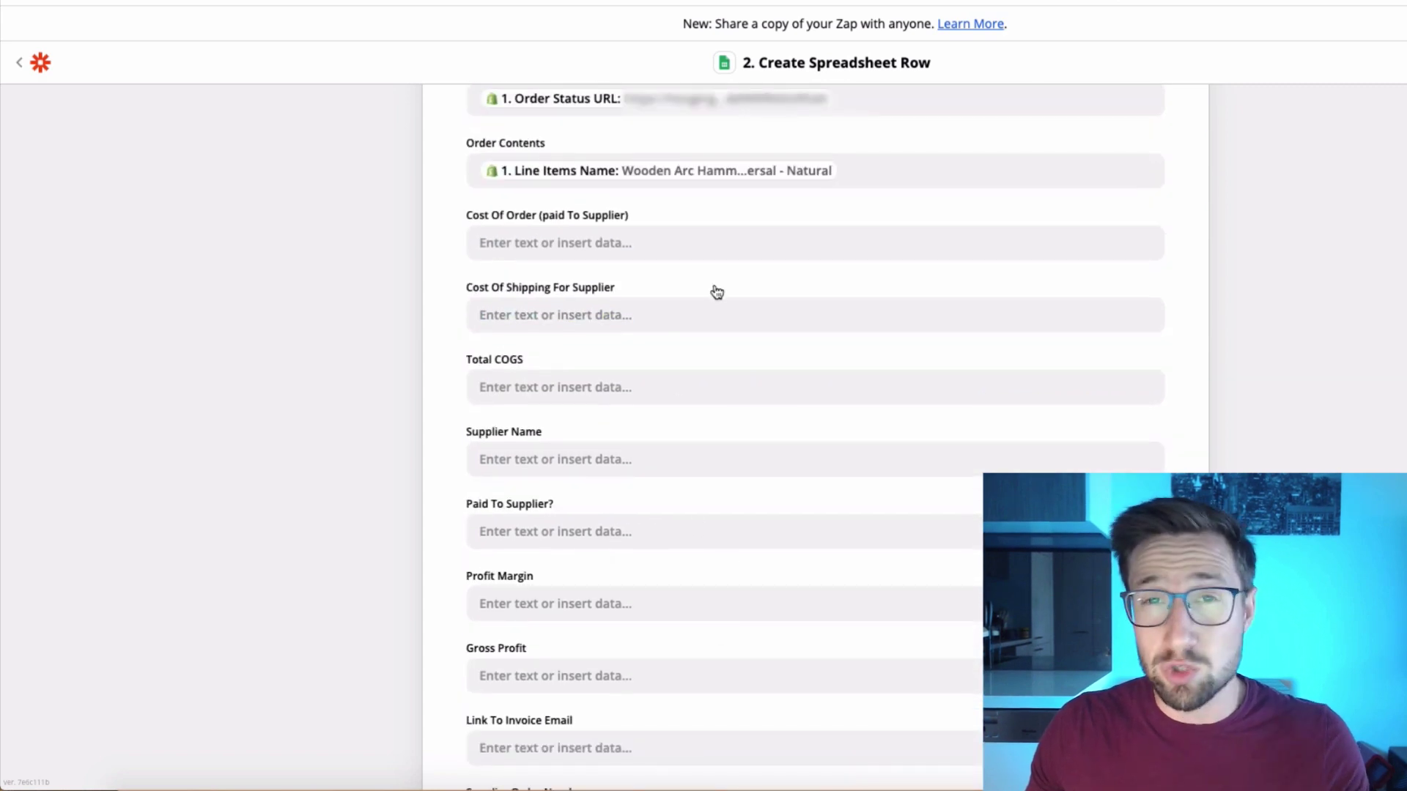
scroll(726, 330, "down", 2)
scroll(731, 352, "down", 2)
Save the row setup and run Test & Review to send order #1650 to Google Sheets
left_click(834, 683)
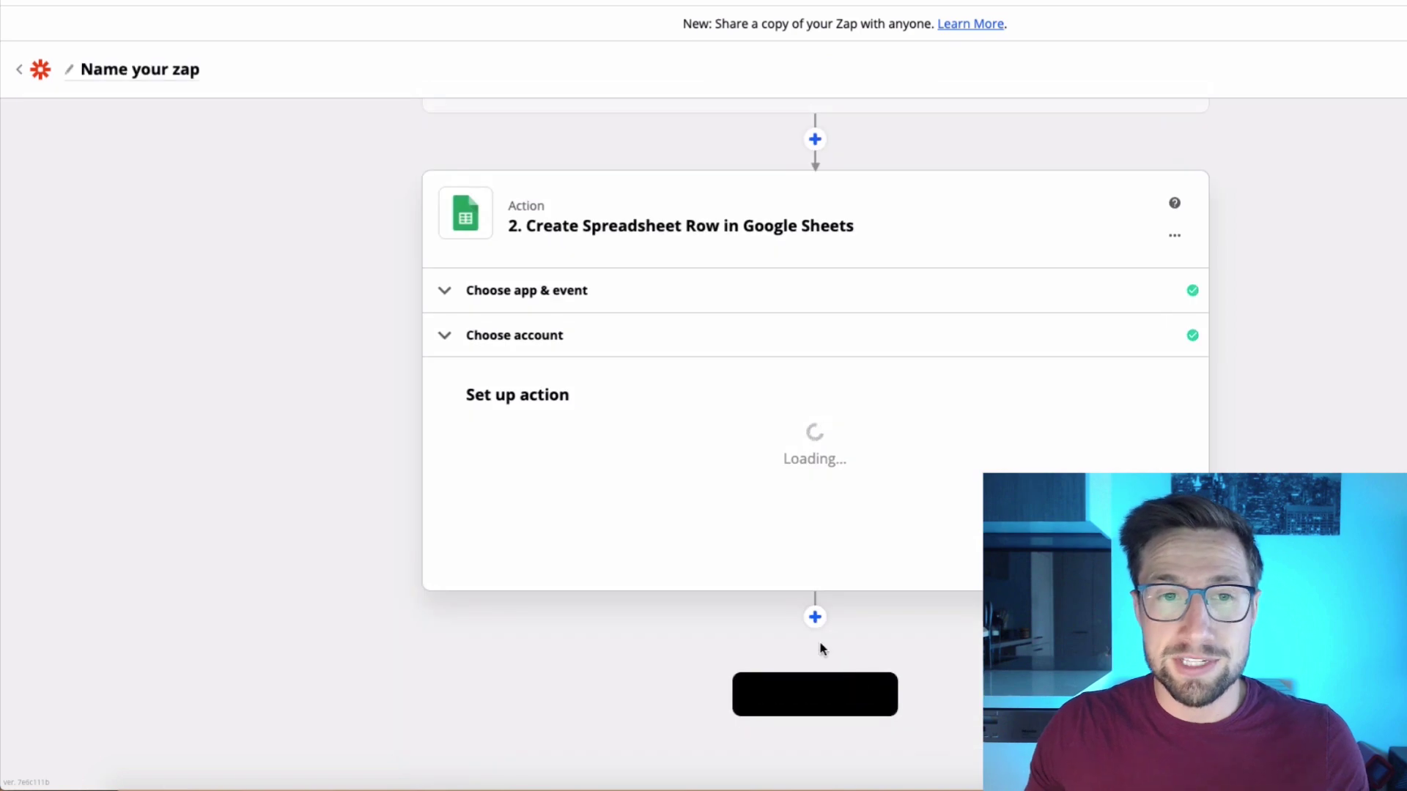
scroll(898, 458, "down", 8)
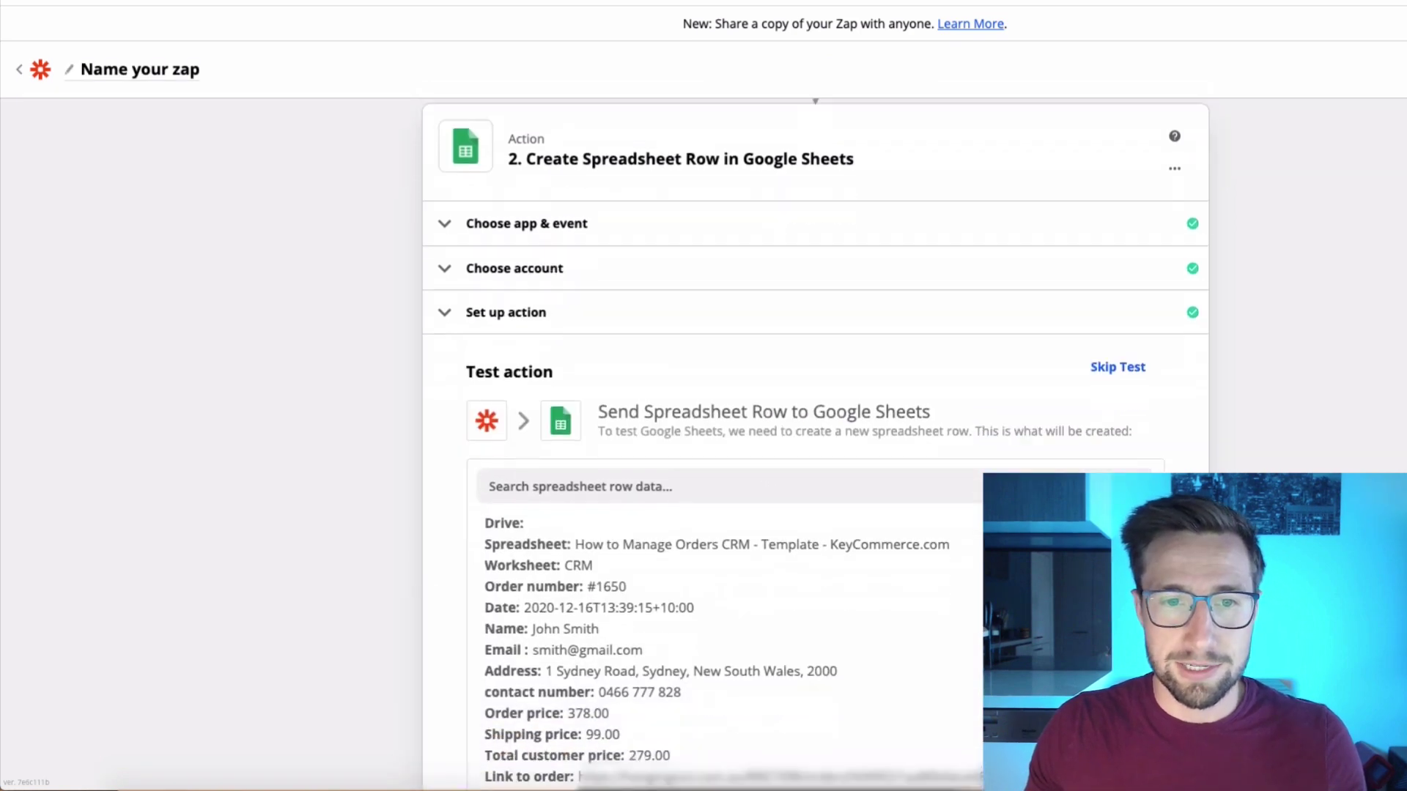
scroll(905, 586, "down", 1)
left_click(905, 580)
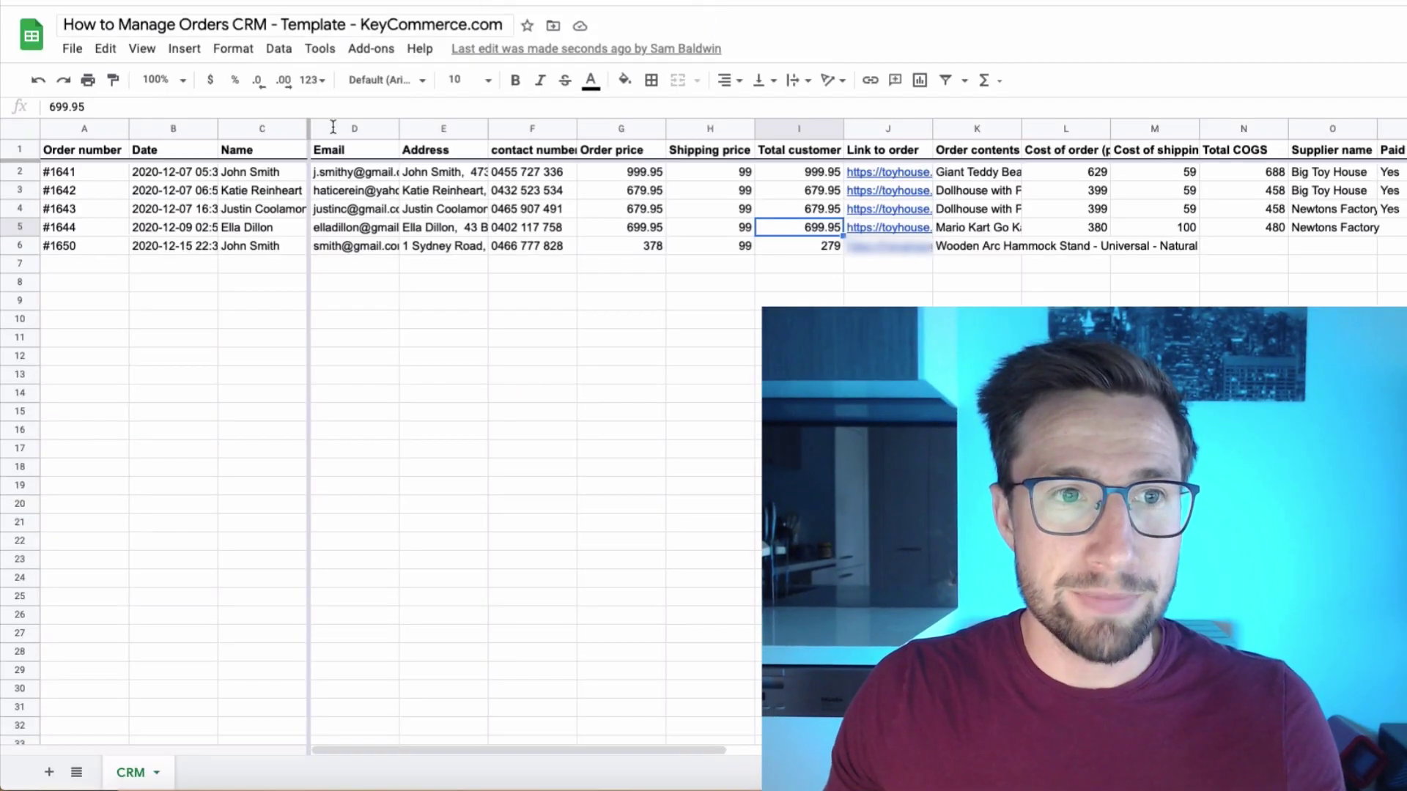
Locate order #1650's new row and enter 200 as its cost of order in L6
left_click(262, 245)
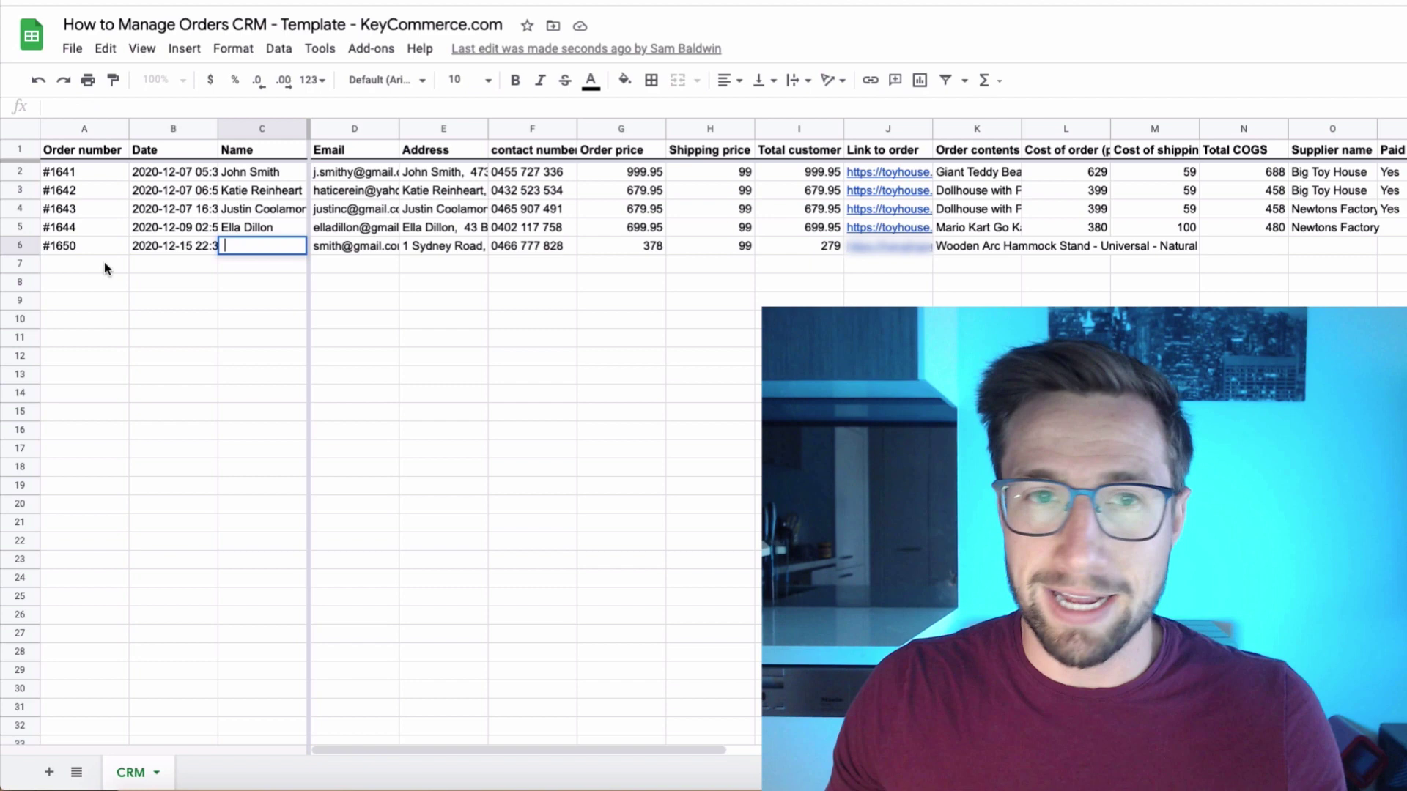
left_click(33, 248)
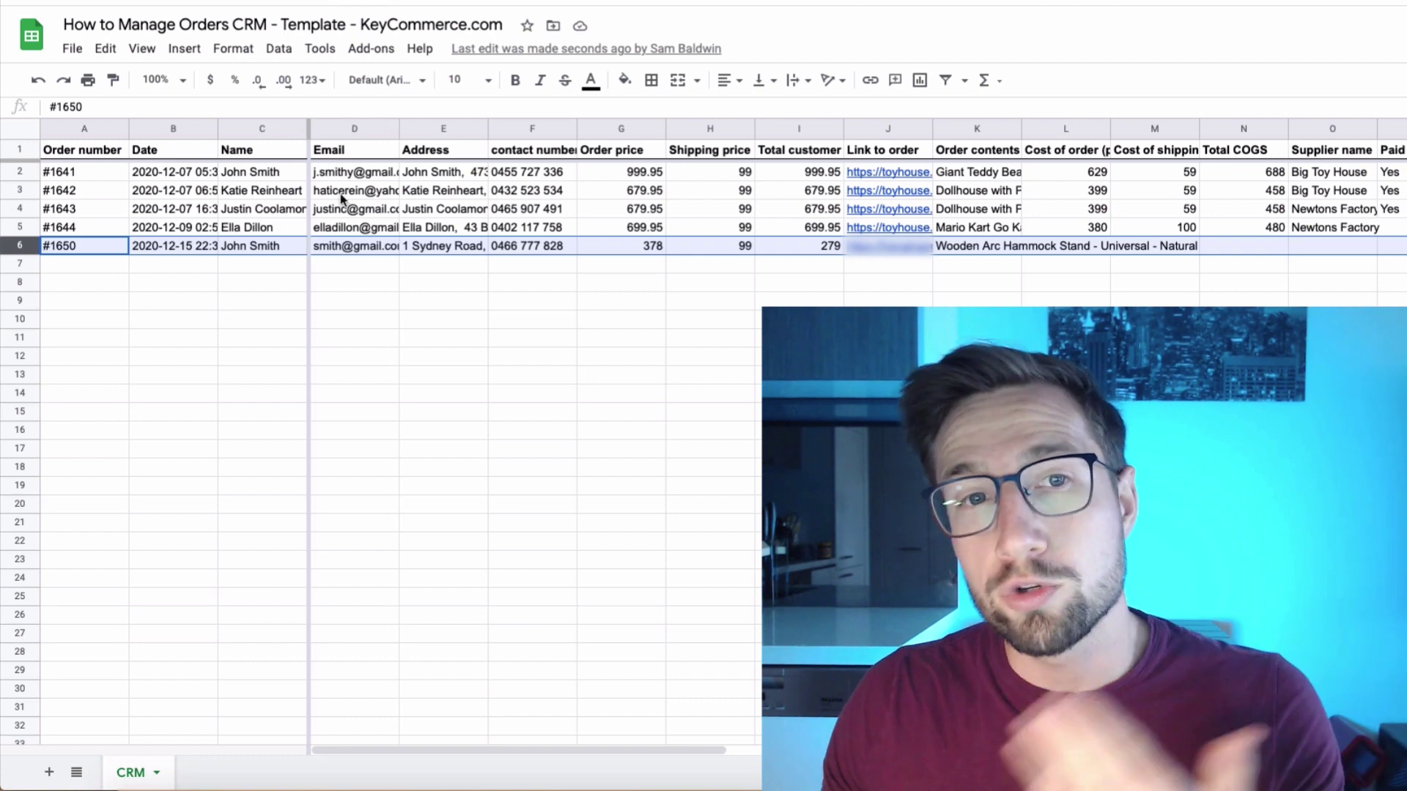
left_click(1066, 245)
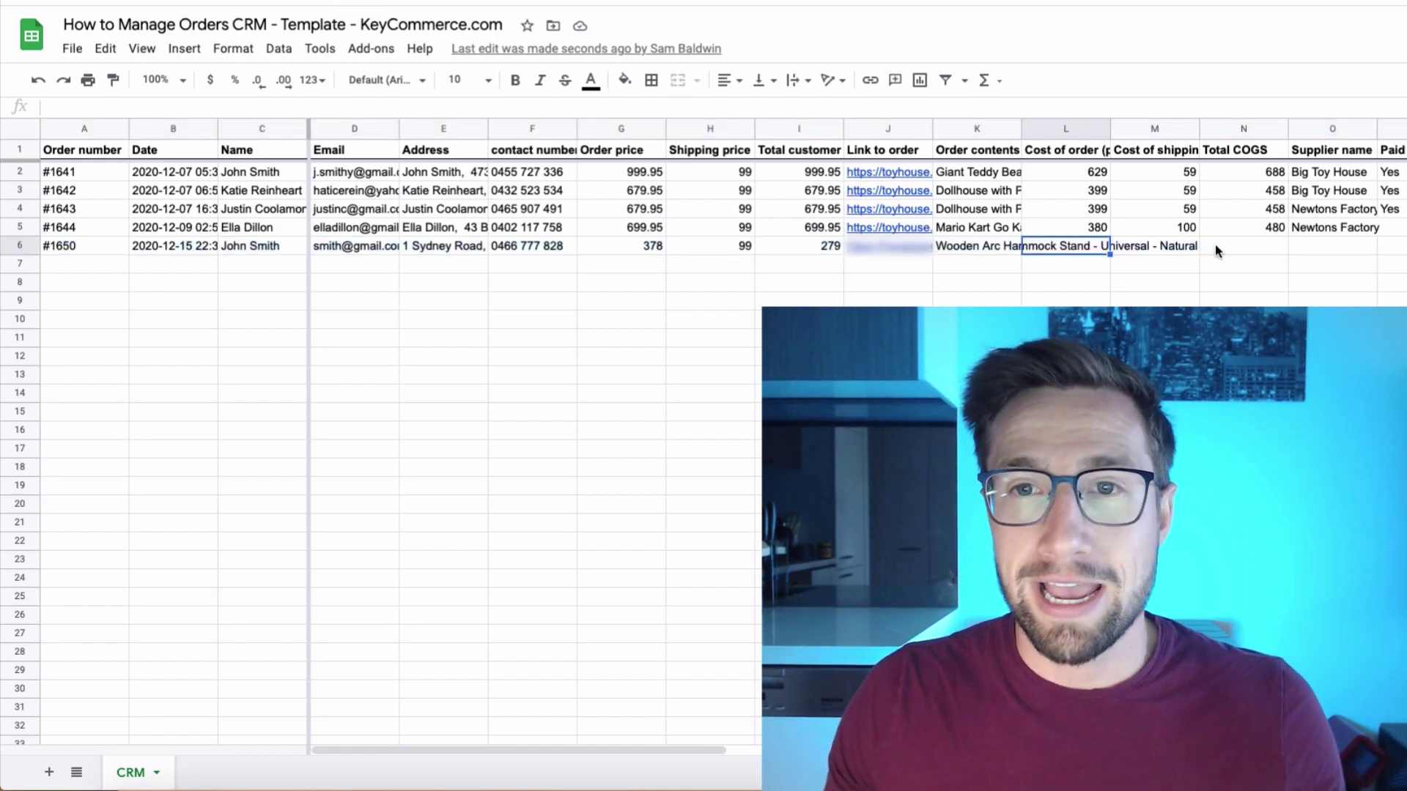
scroll(1215, 244, "right", 5)
left_click(1333, 245, "shift")
scroll(1062, 230, "left", 5)
left_click(1075, 245)
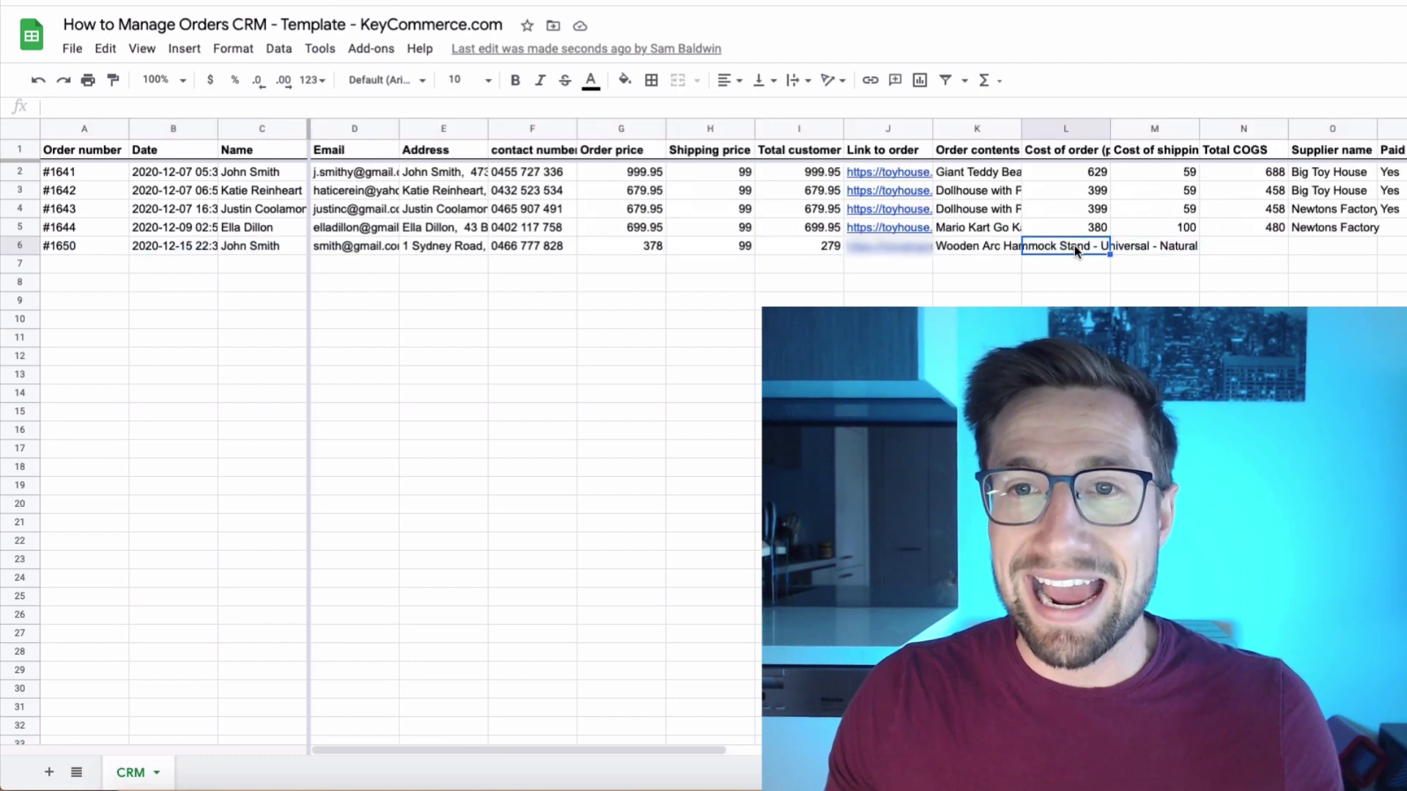
left_click(1074, 227)
left_click_drag(1064, 171, 1046, 252)
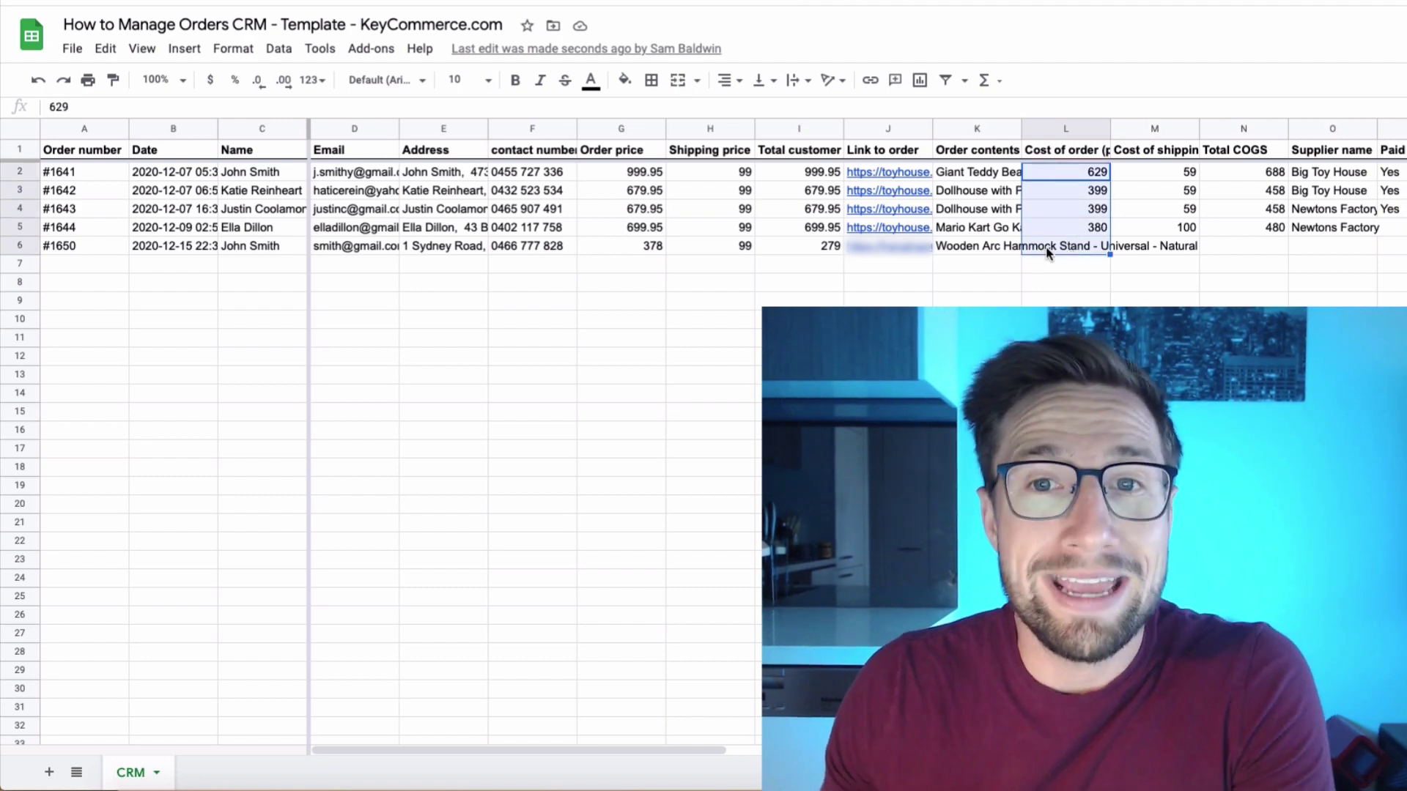
left_click(1045, 248)
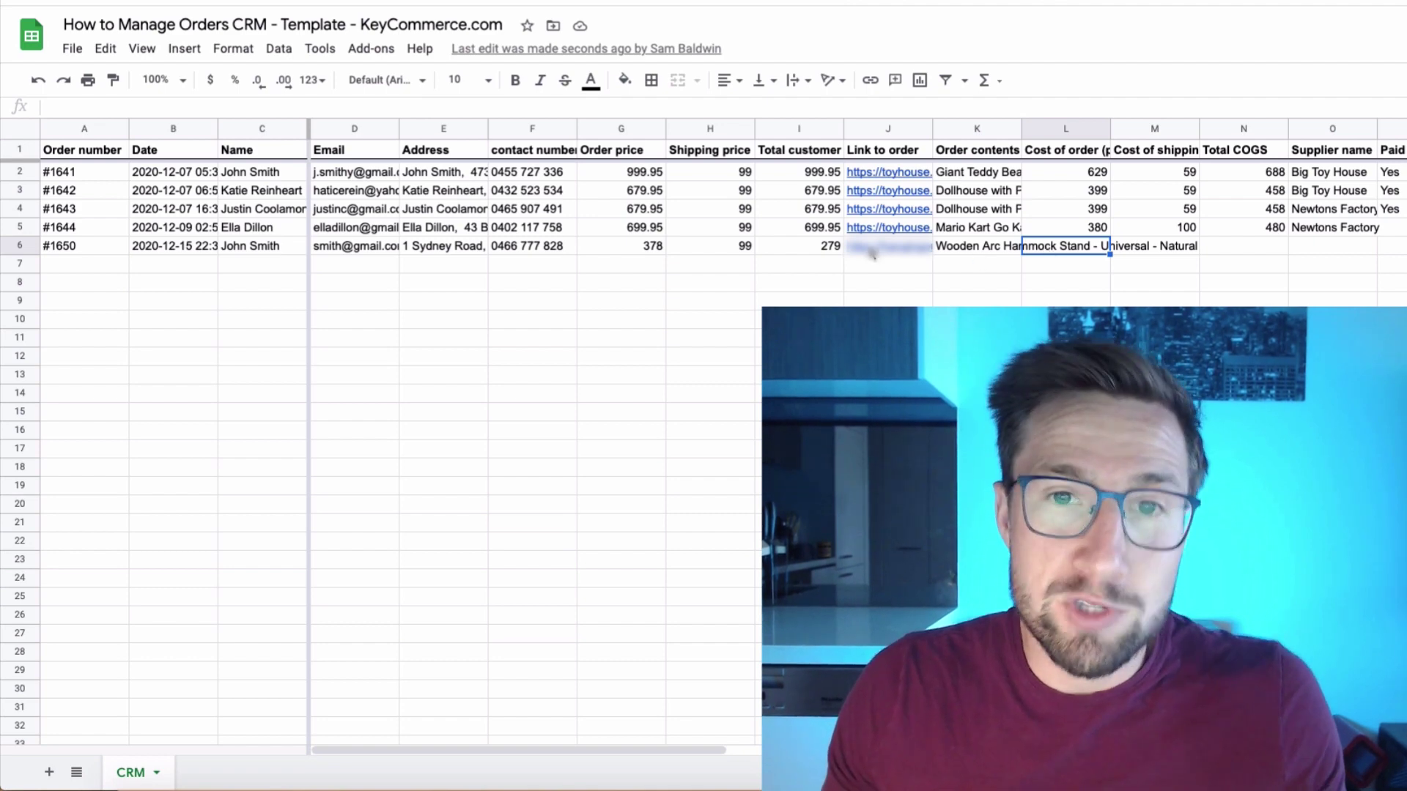
type("200")
key("Tab")
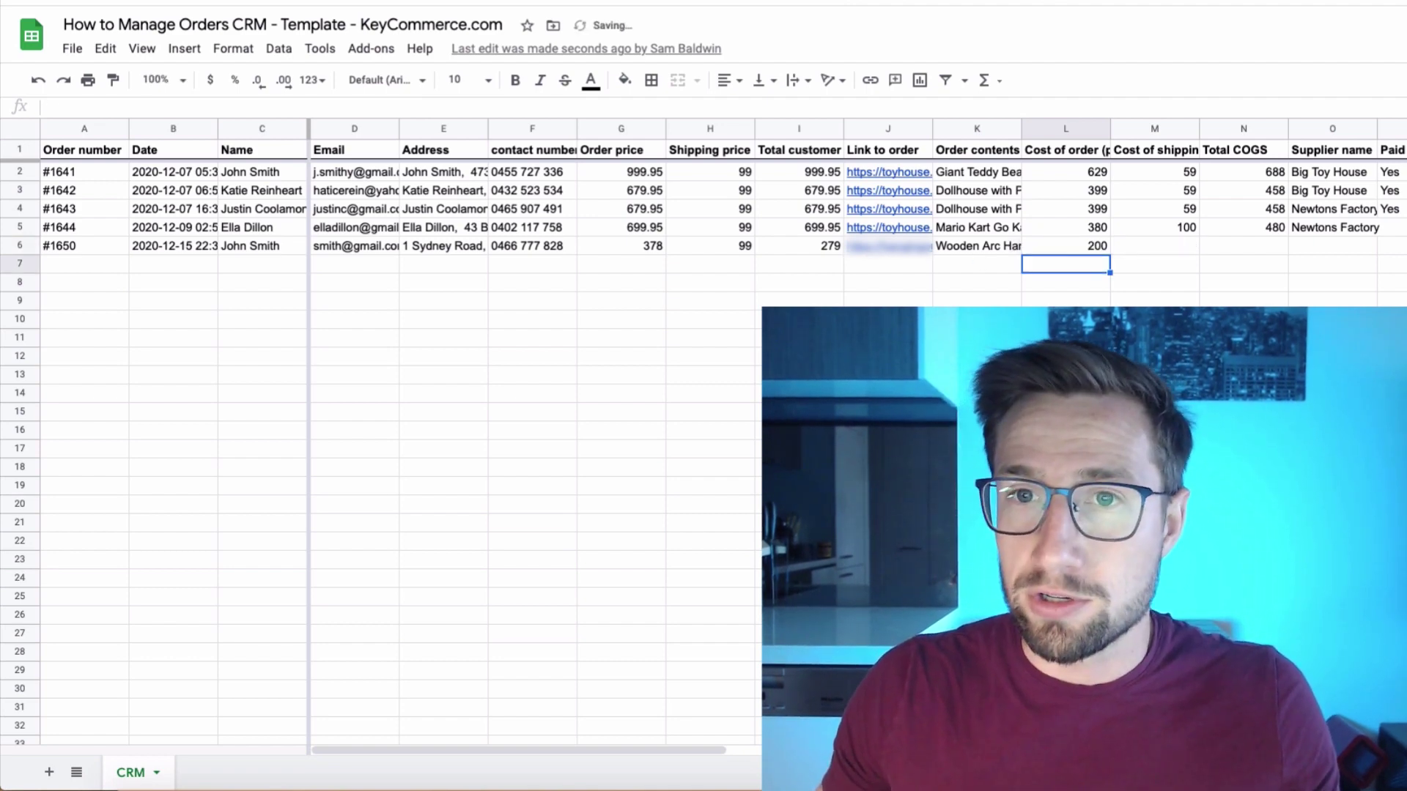
Enter shipping cost 50 and copy N5's =sum formula into N6 for Total COGS 250
type("50")
key("Return")
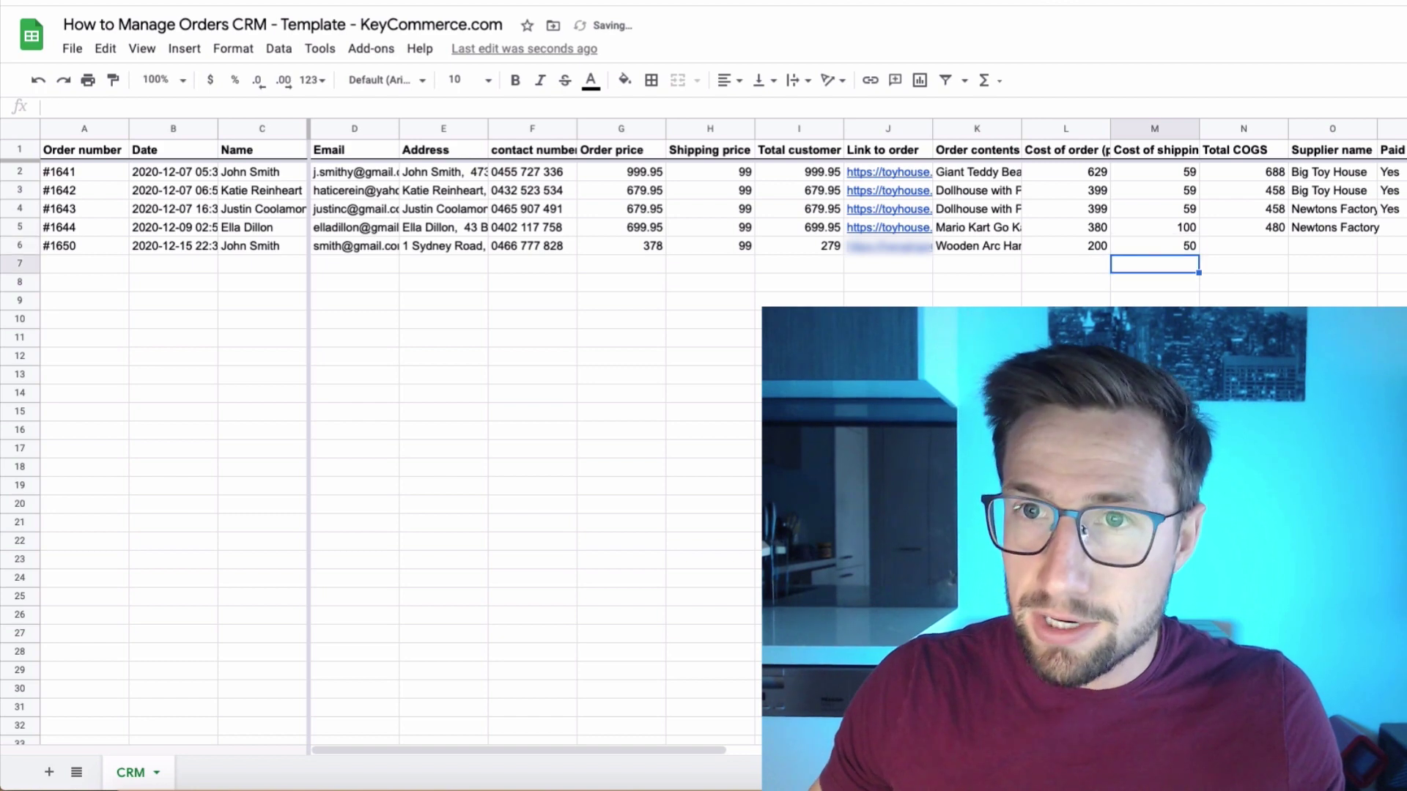
left_click(1246, 228)
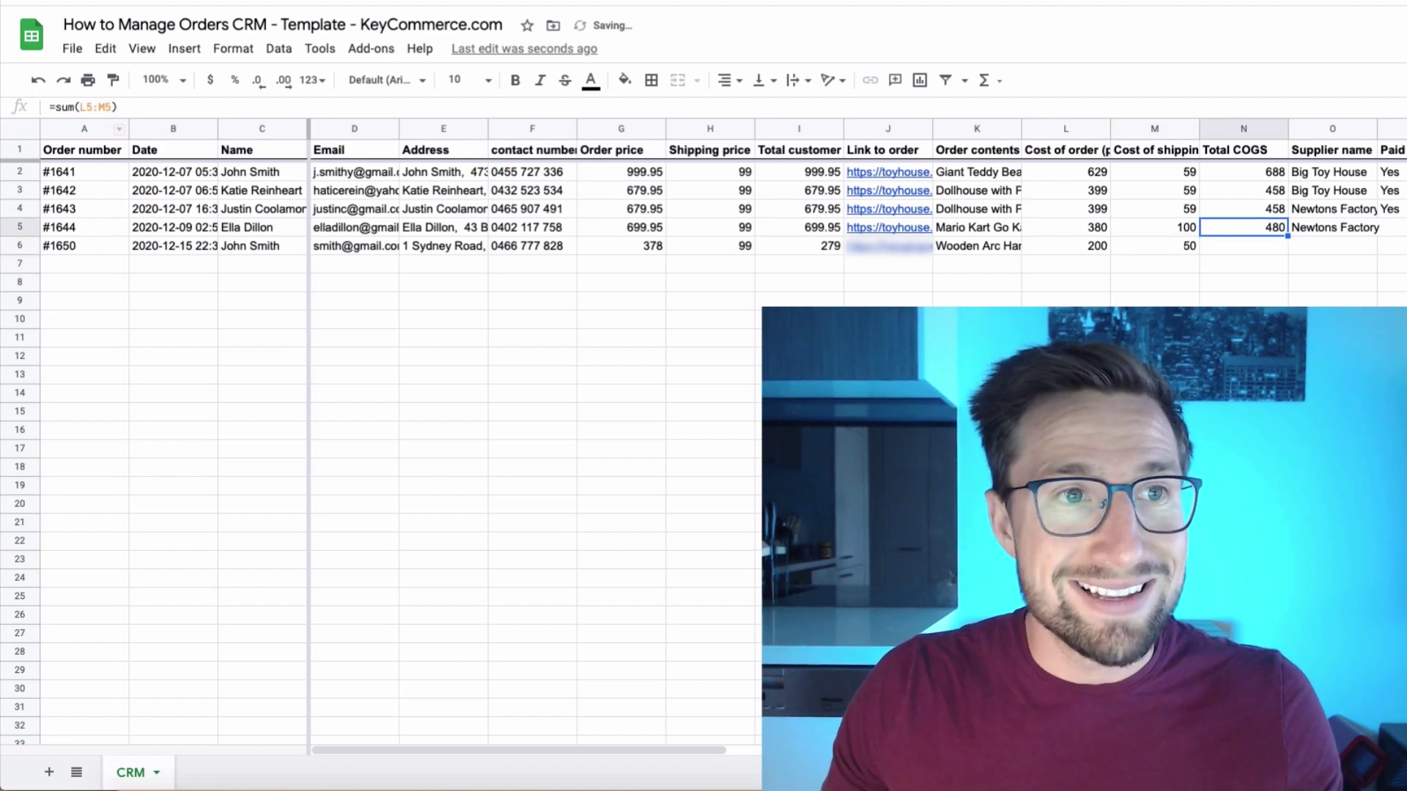
key("ctrl+c")
left_click(1255, 244)
key("ctrl+v")
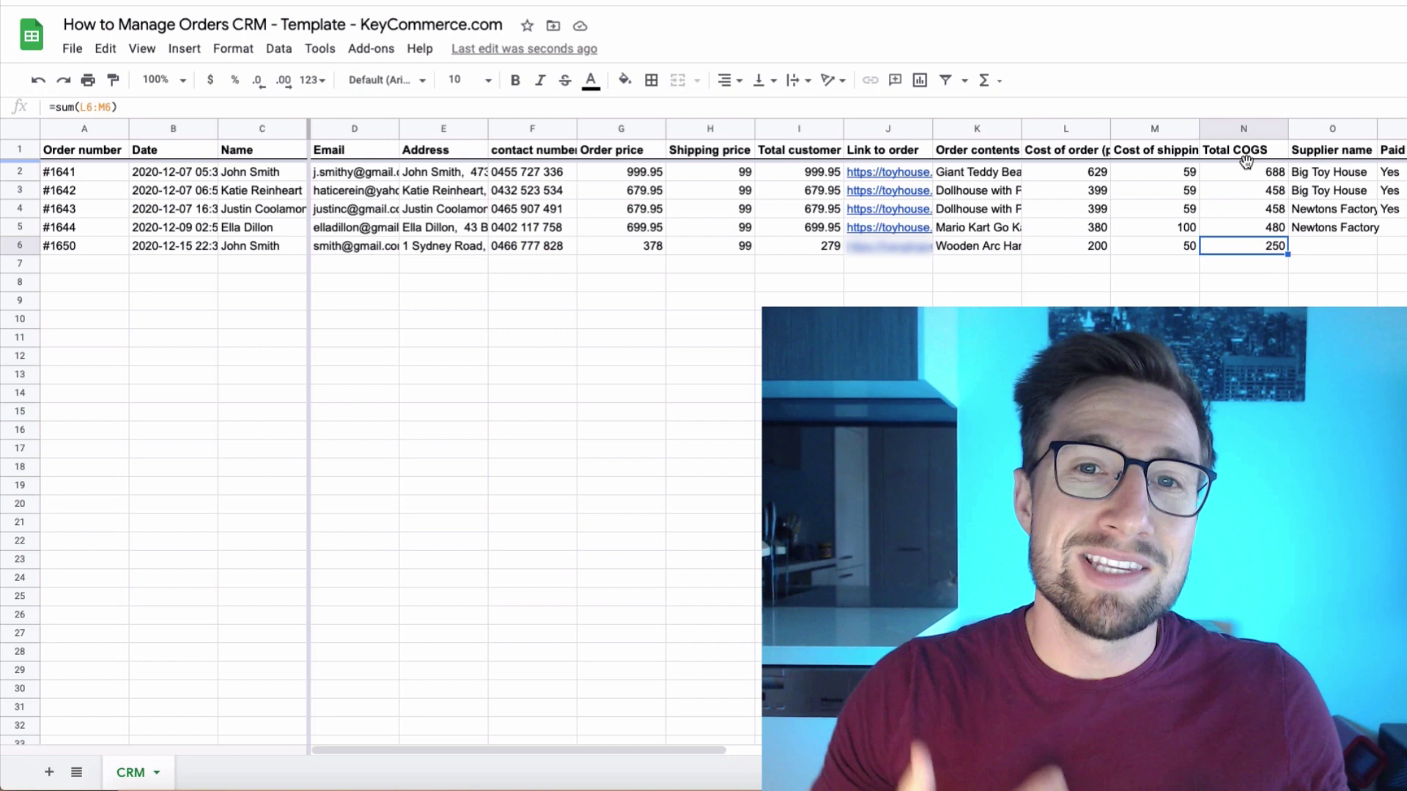
Copy supplier name Newtons Factory from O5 into O6 for order #1650
scroll(1275, 249, "right", 2)
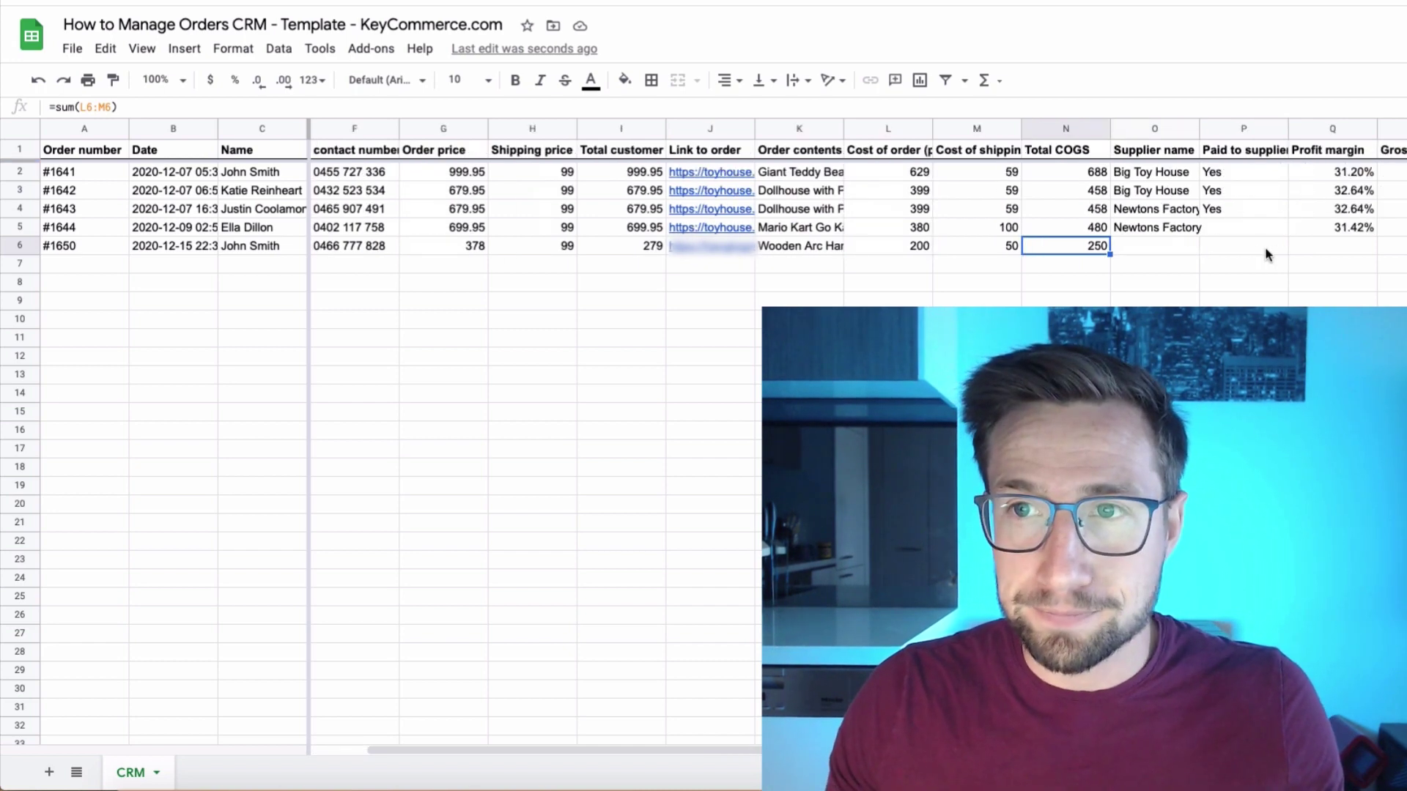
left_click(1166, 247)
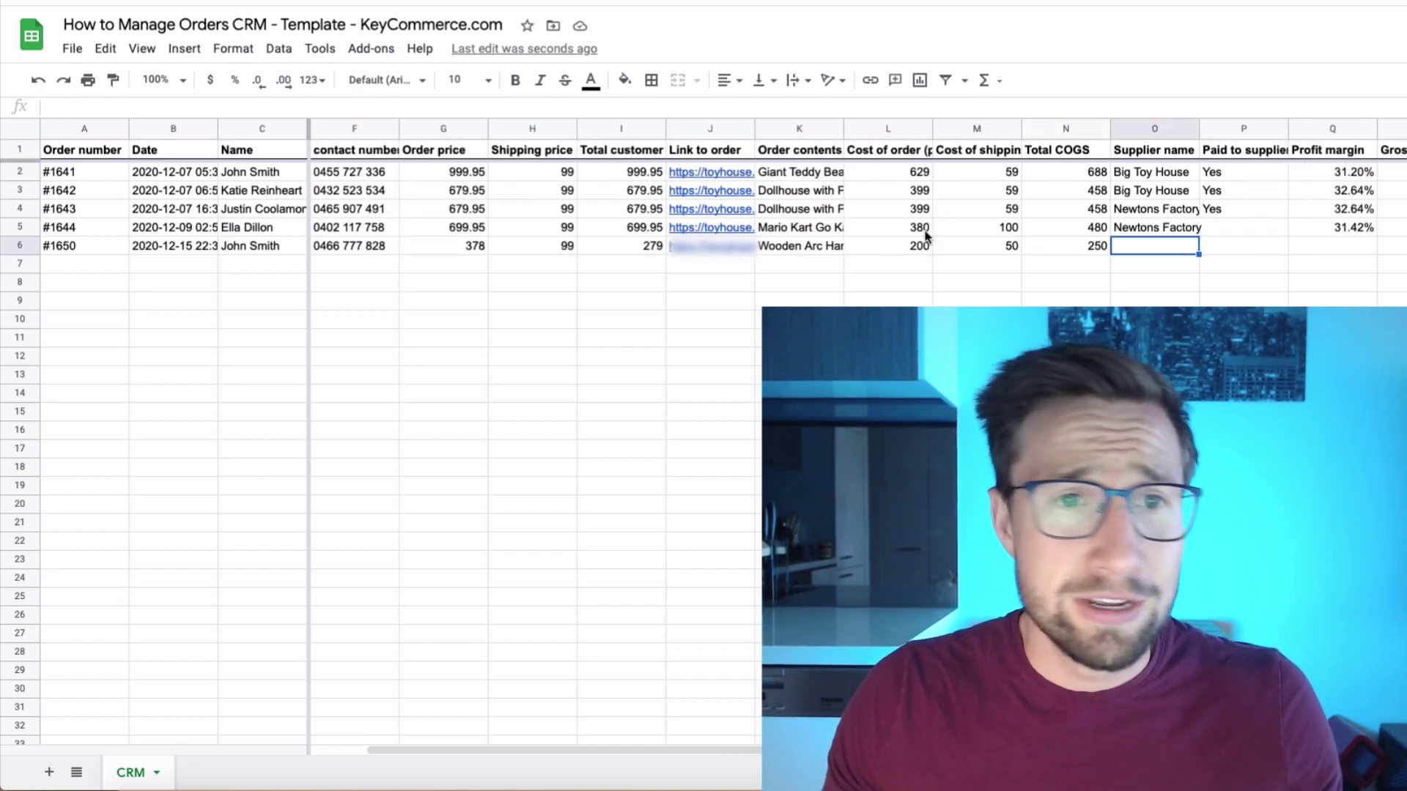
left_click(1158, 227)
key("ctrl+c")
left_click(1156, 245)
key("ctrl+v")
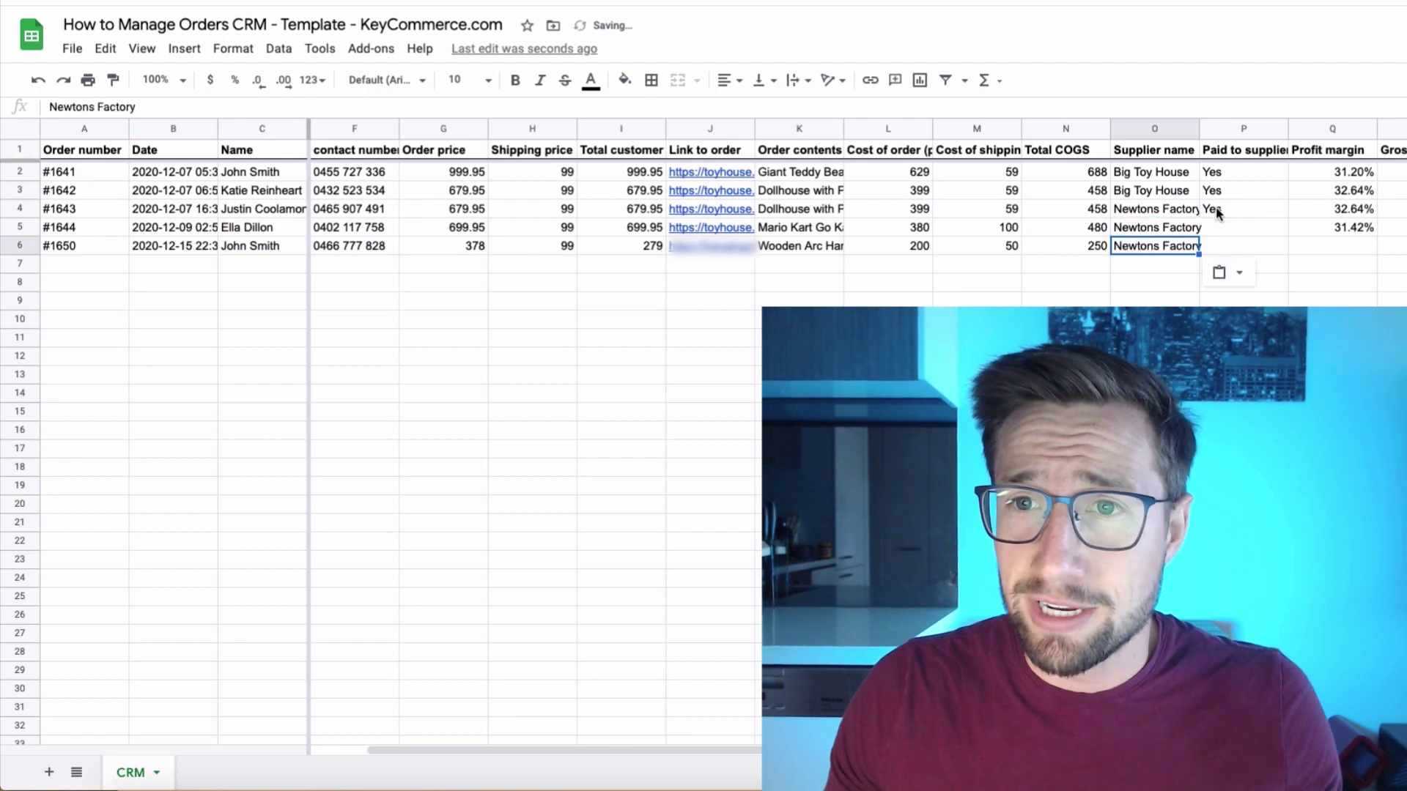
Copy the Yes paid value from P4 into P5
left_click(1216, 212)
key("ctrl+c")
left_click(1221, 227)
key("ctrl+v")
left_click_drag(1191, 247, 1237, 252)
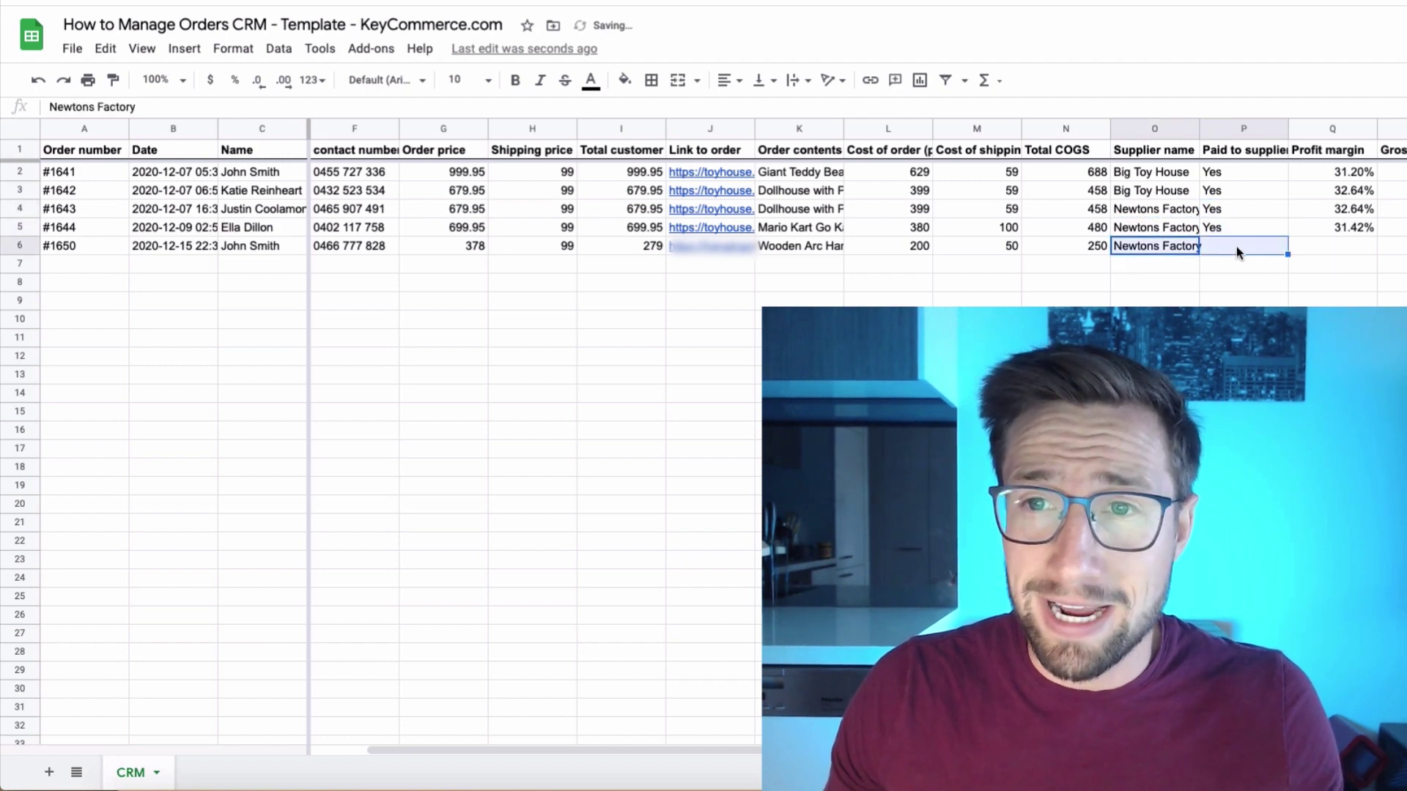
Copy the gross profit formula from R5 into R6
scroll(1237, 247, "right", 4)
left_click(1053, 230)
key("Down")
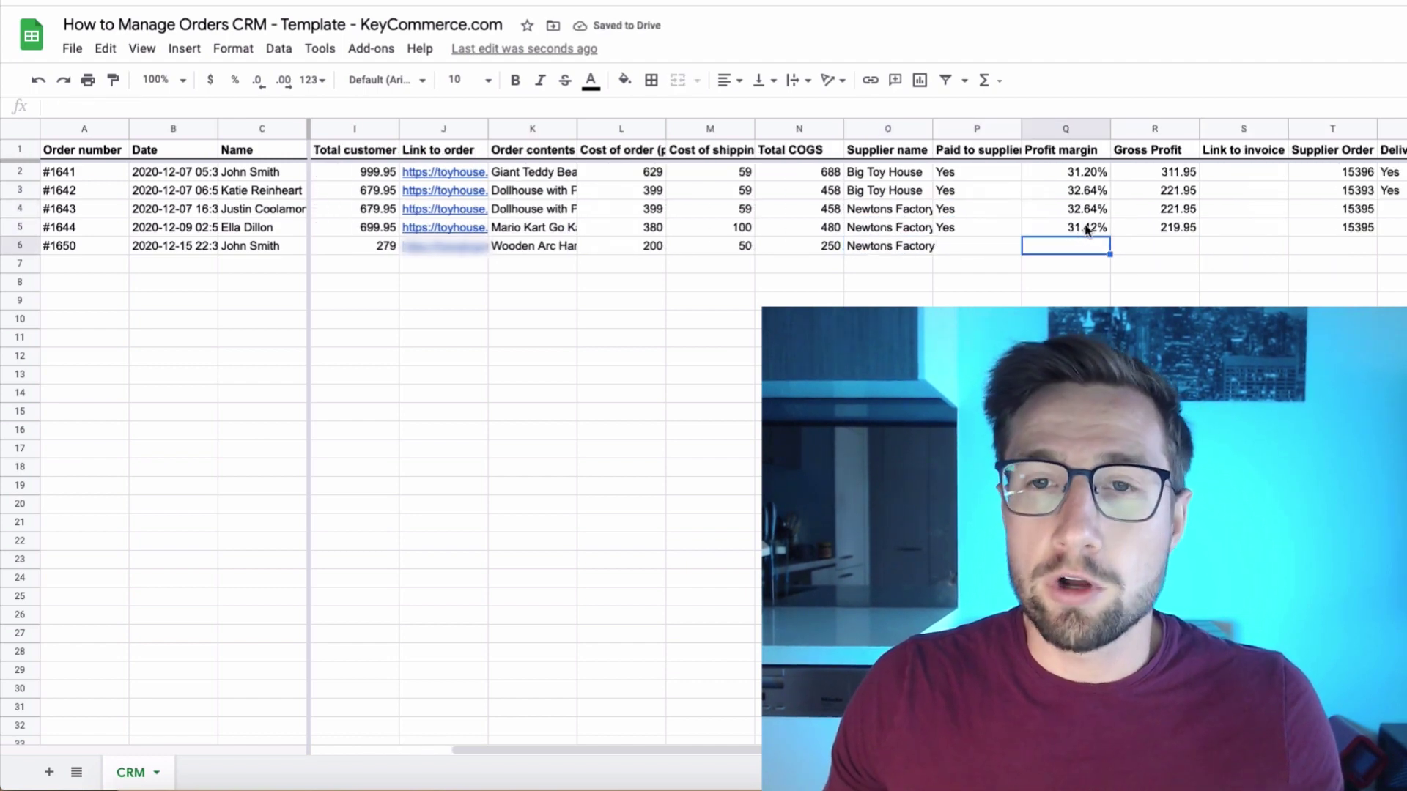
left_click(1178, 227)
key("ctrl+c")
left_click(1155, 248)
key("ctrl+v")
Copy the profit margin formula from Q5 into Q6
left_click(1077, 232)
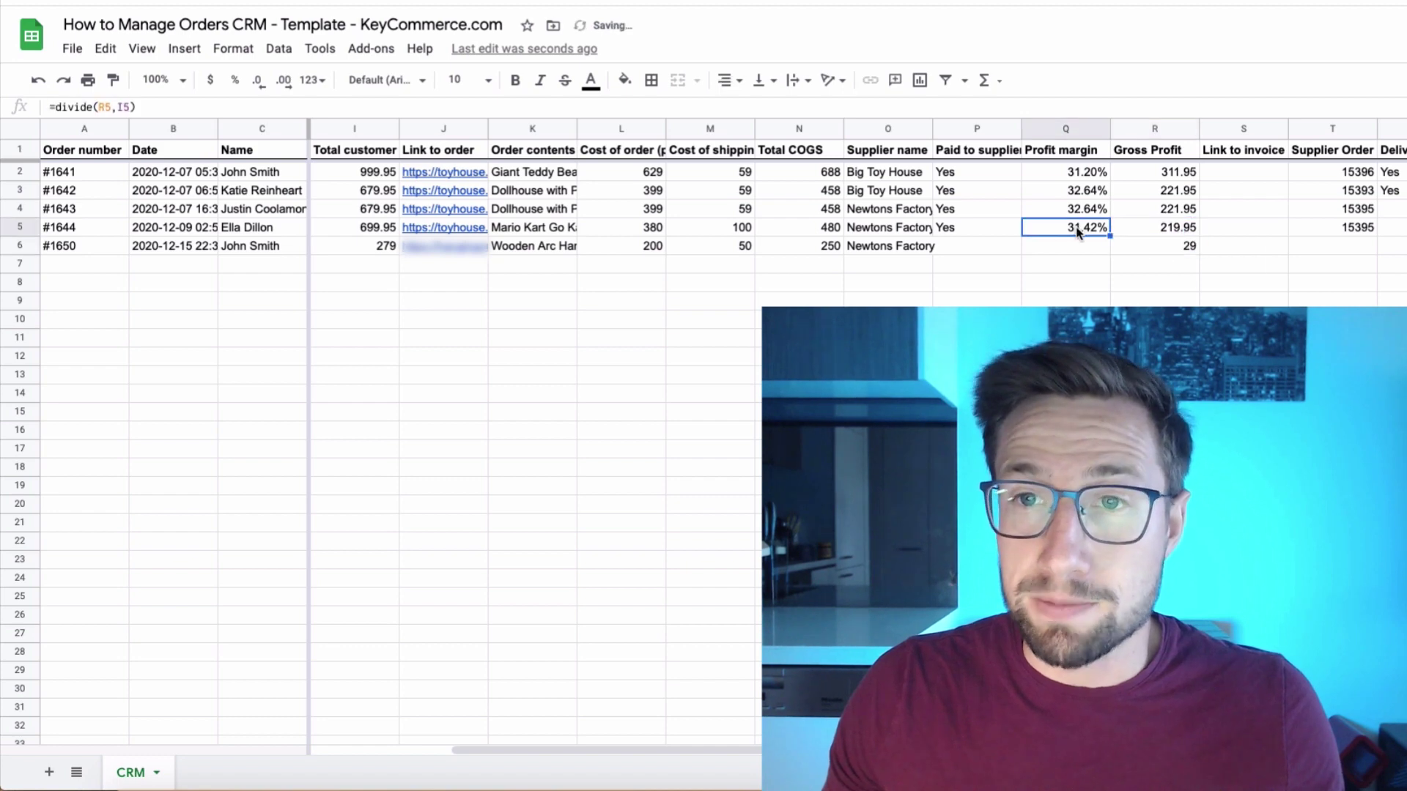
key("ctrl+c")
left_click(1077, 247)
key("ctrl+v")
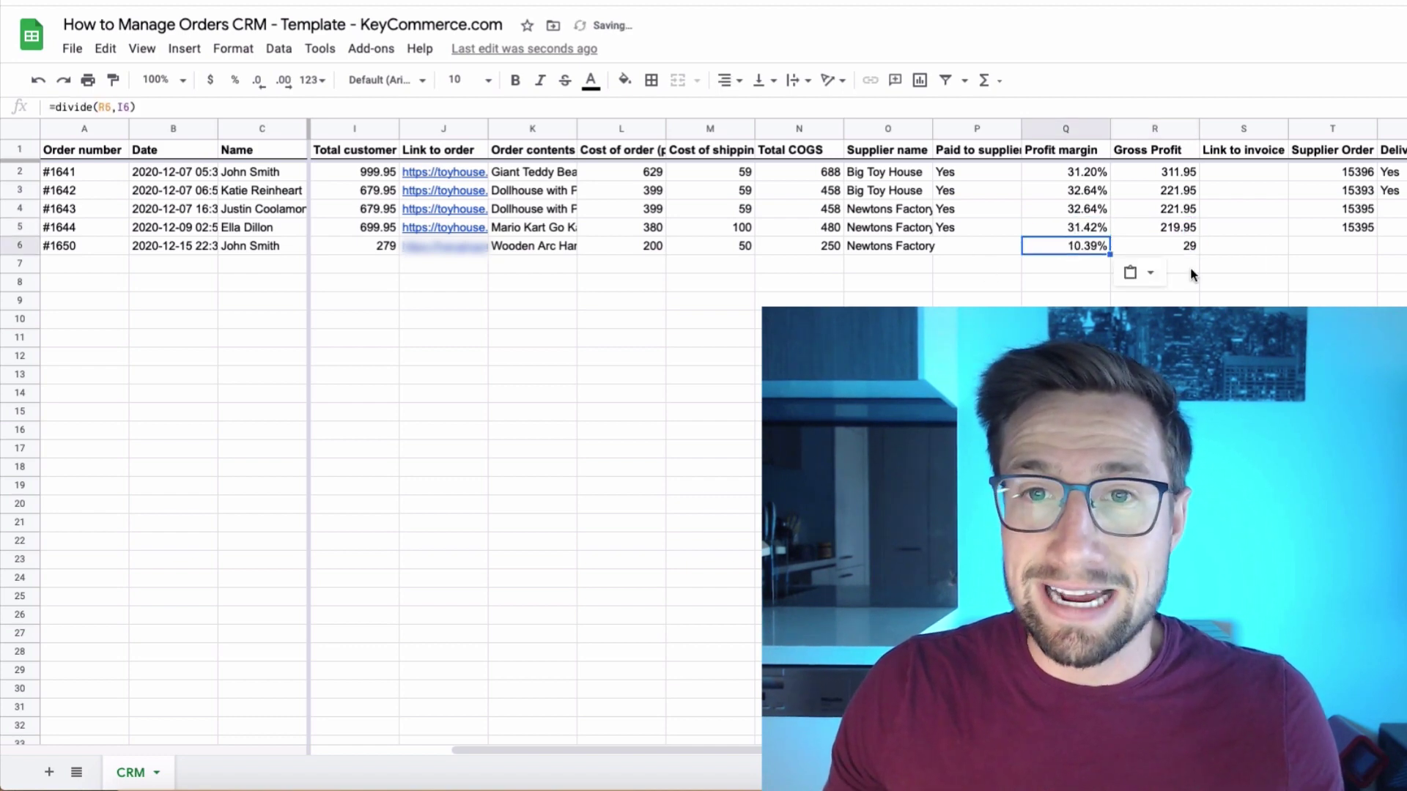
left_click(1180, 244)
left_click(1070, 247)
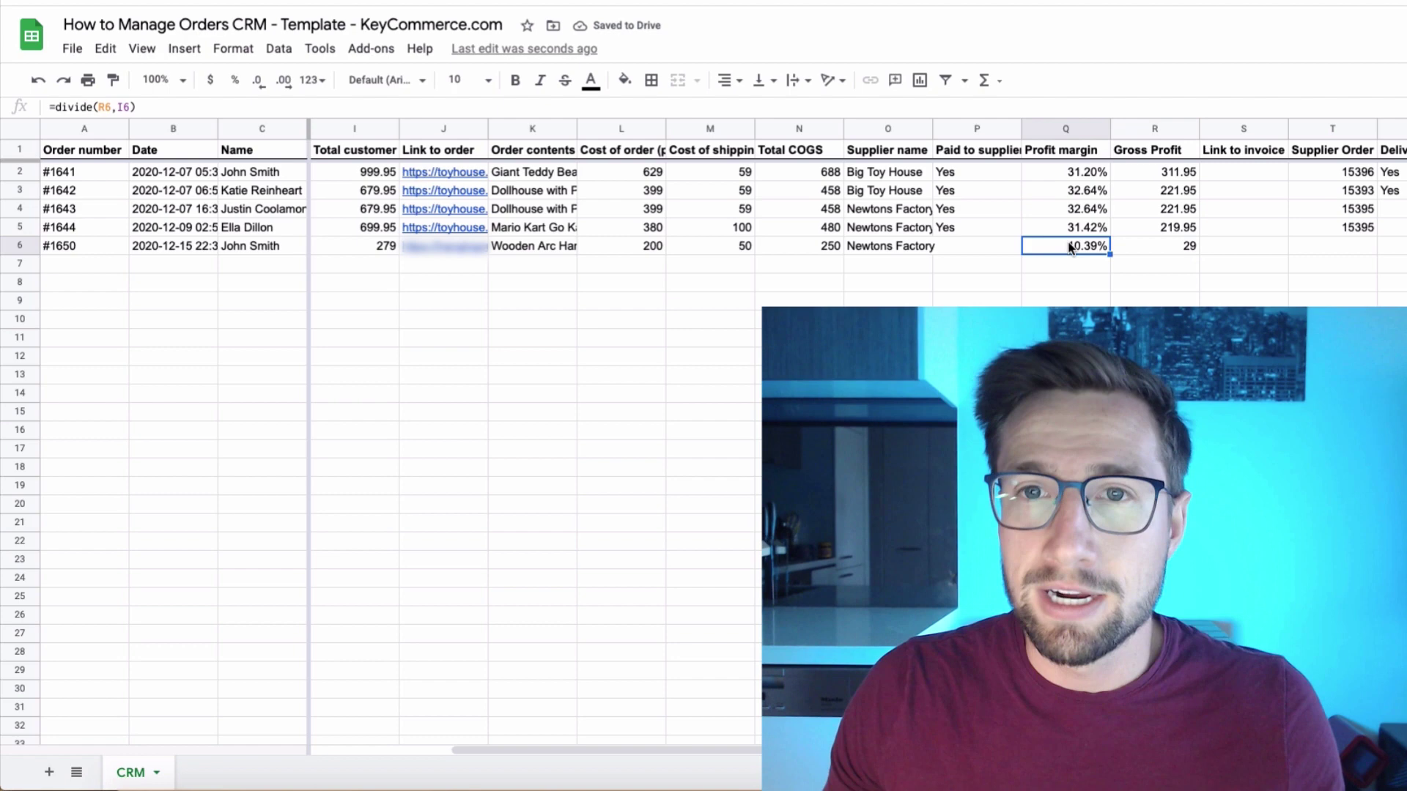
Check Q6's =divide(R6,I6) margin of 10.39% and R6's =sum(I6,-N6) gross profit of 29
left_click(1163, 248)
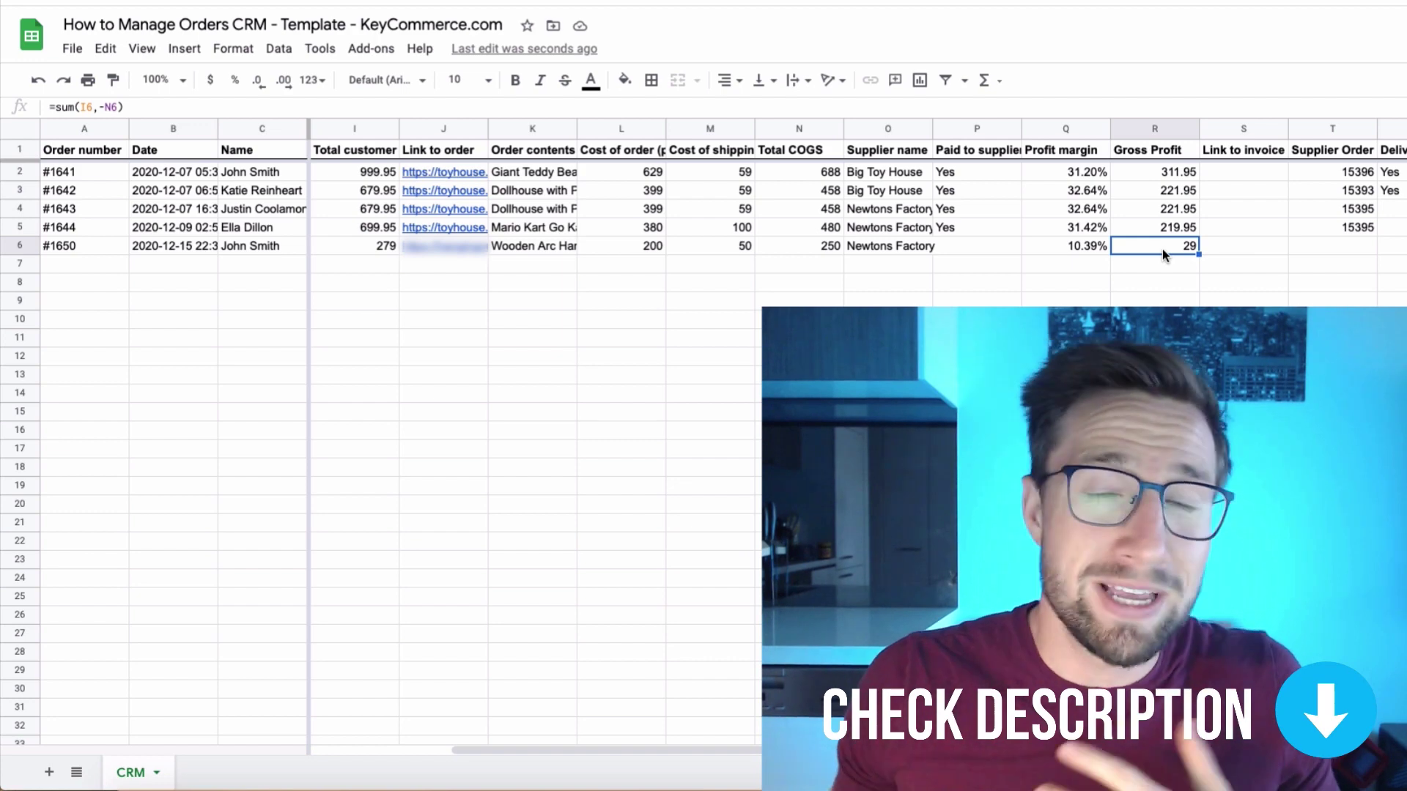
left_click(1092, 243)
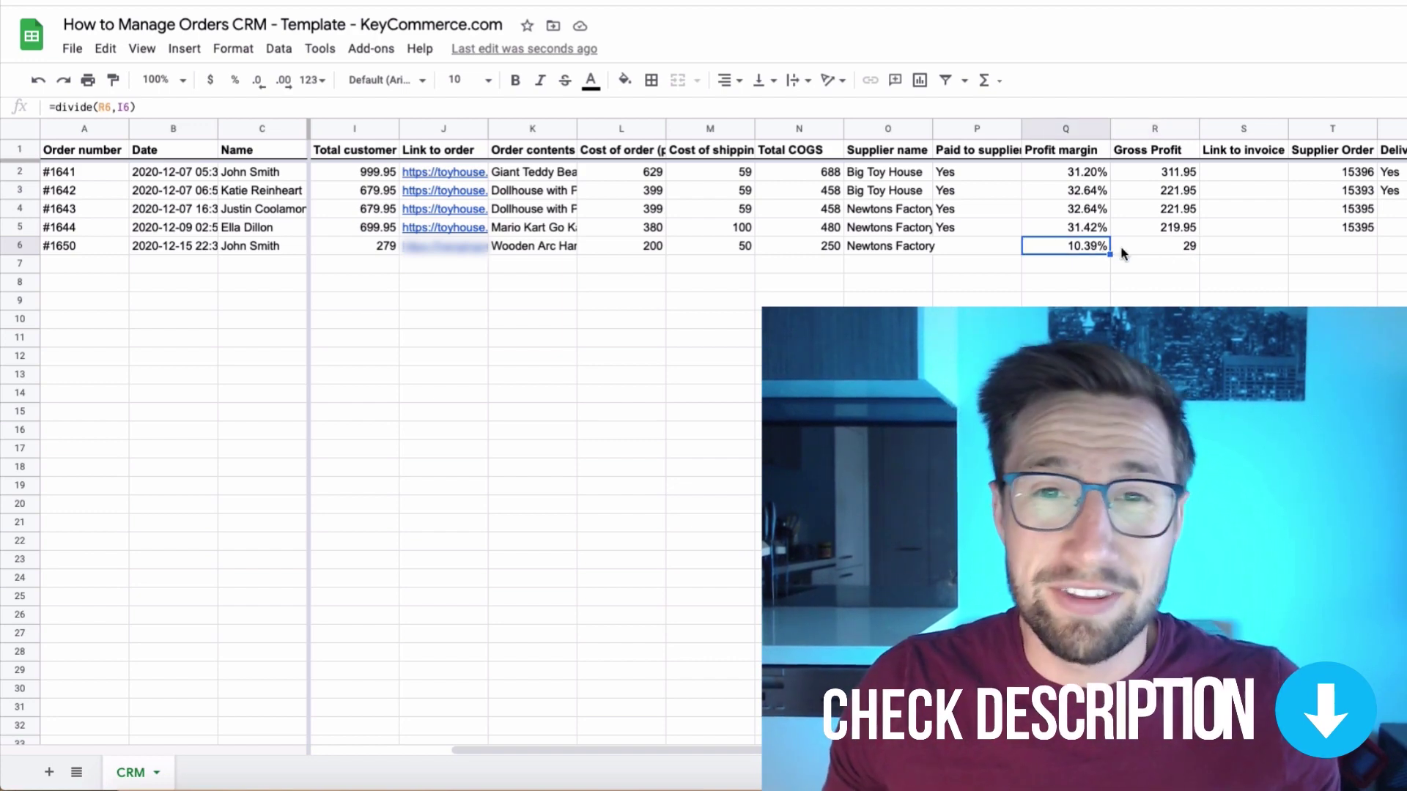
left_click(1120, 248)
left_click(1080, 246)
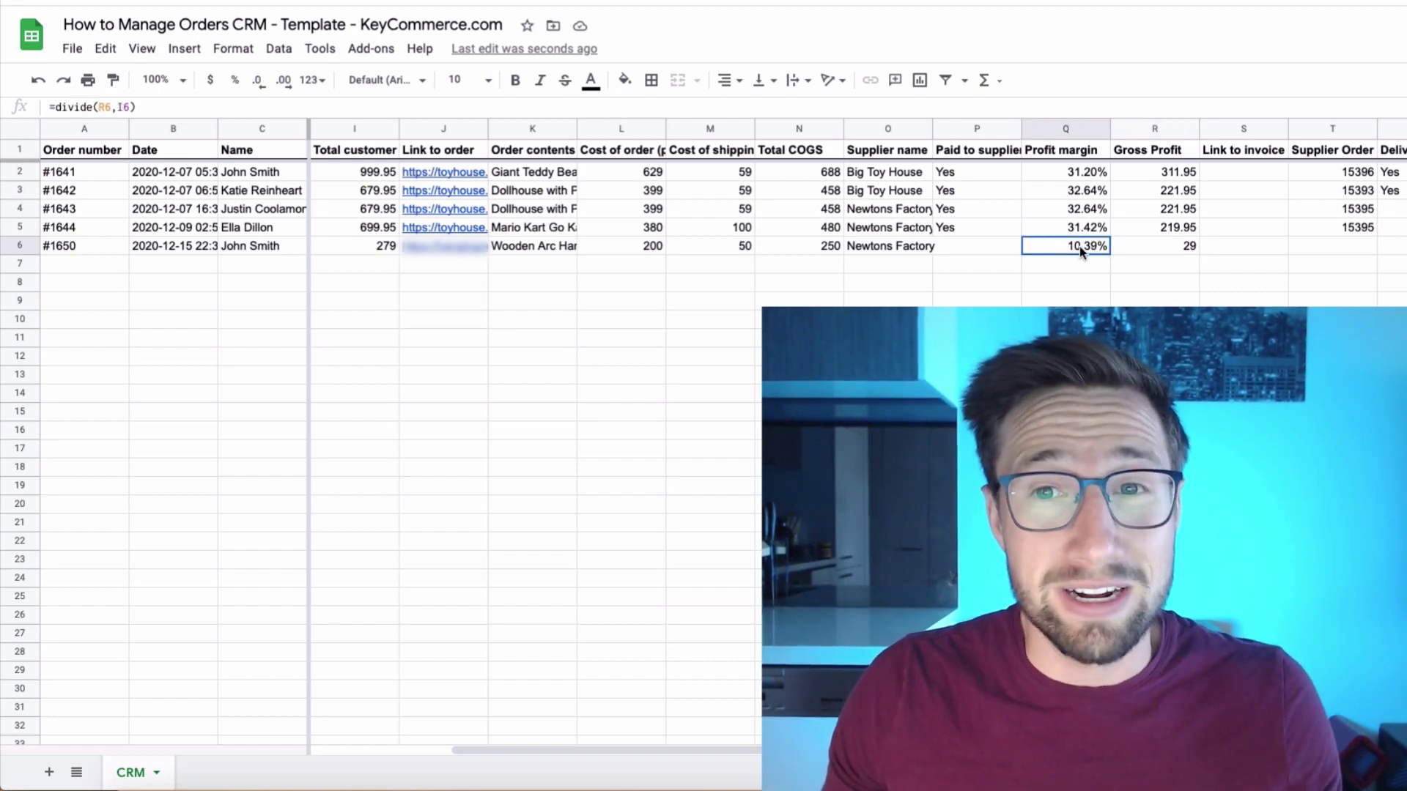
left_click_drag(1079, 246, 1143, 249)
left_click(1103, 247)
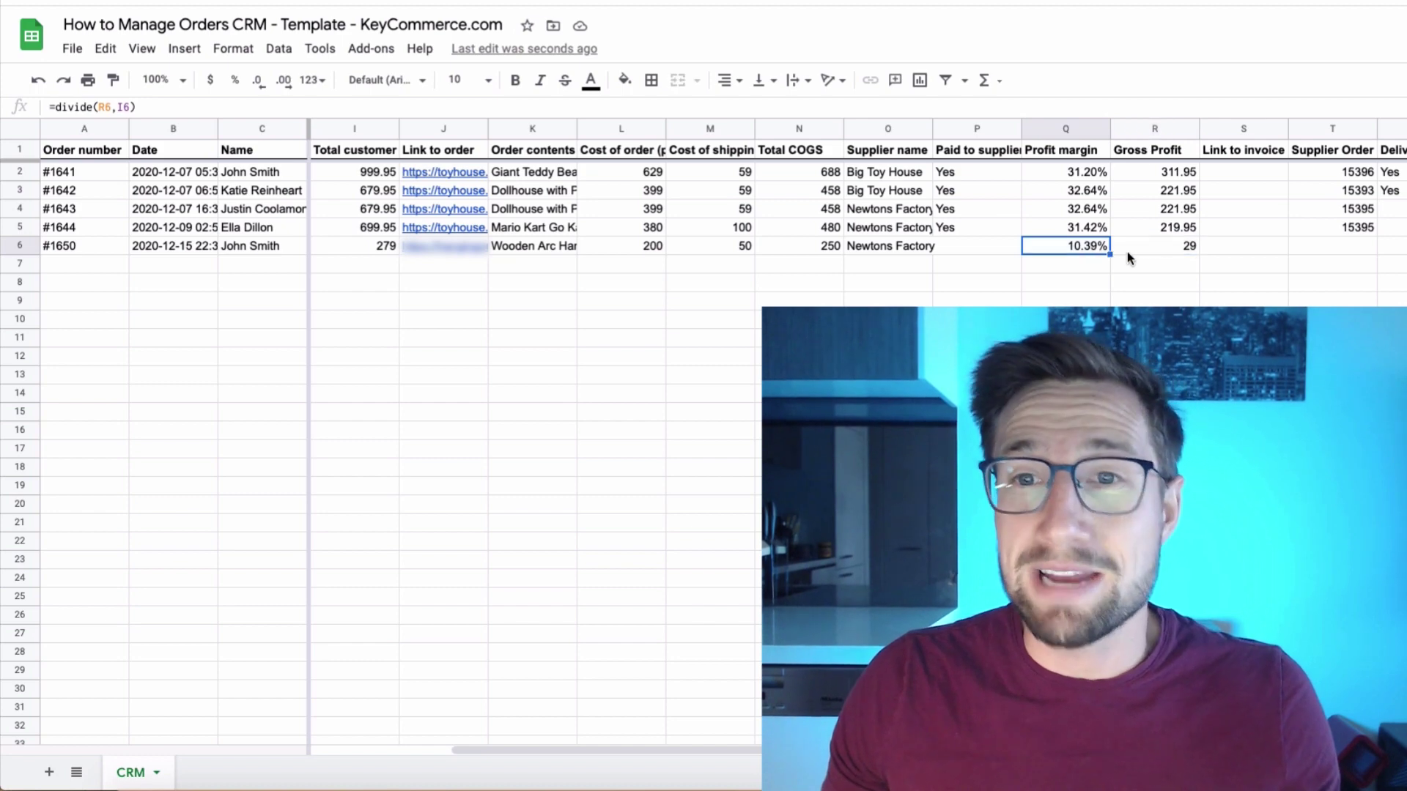
left_click(1166, 249)
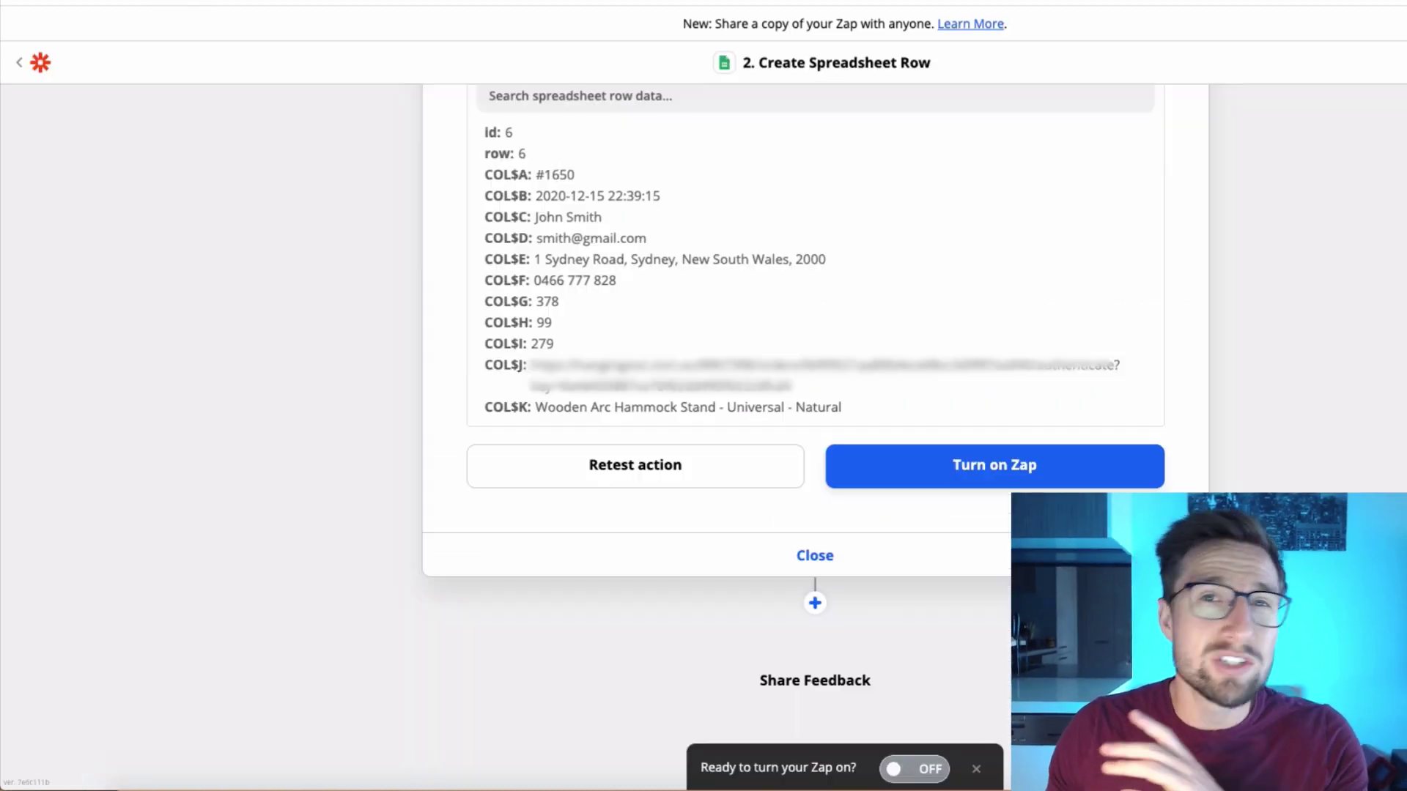
Turn on the Create Spreadsheet Row zap so it runs live
left_click(994, 478)
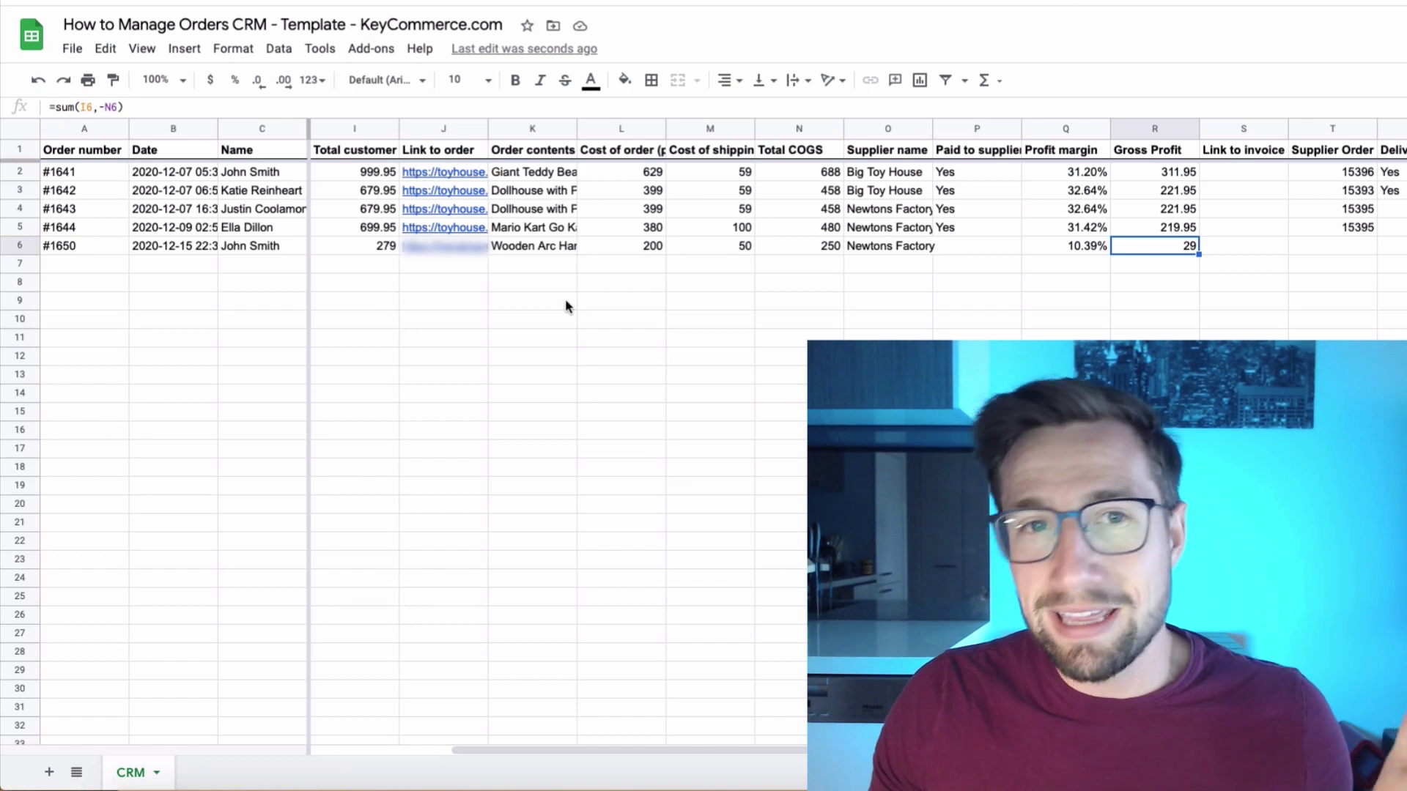
left_click(440, 266)
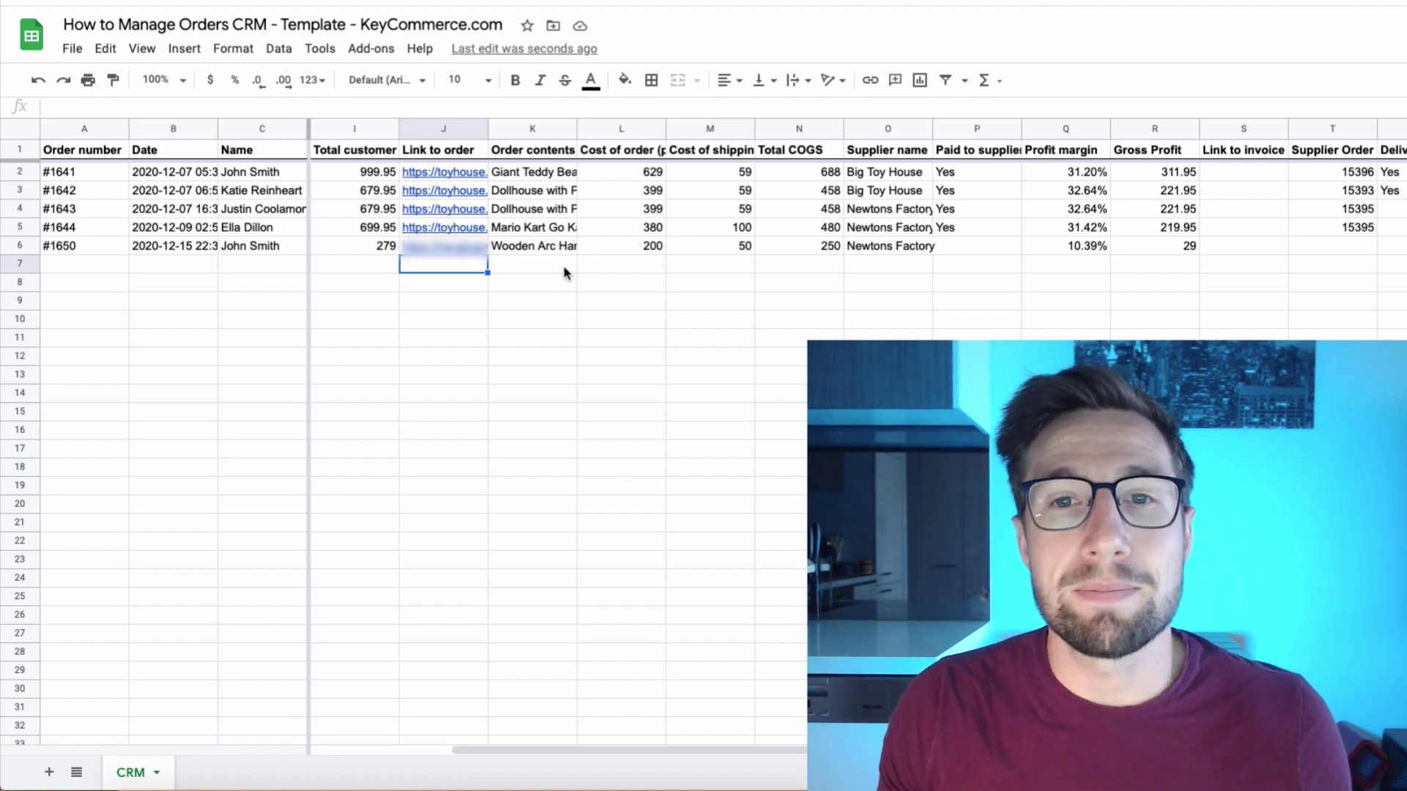
scroll(559, 271, "left", 5)
scroll(659, 293, "right", 4)
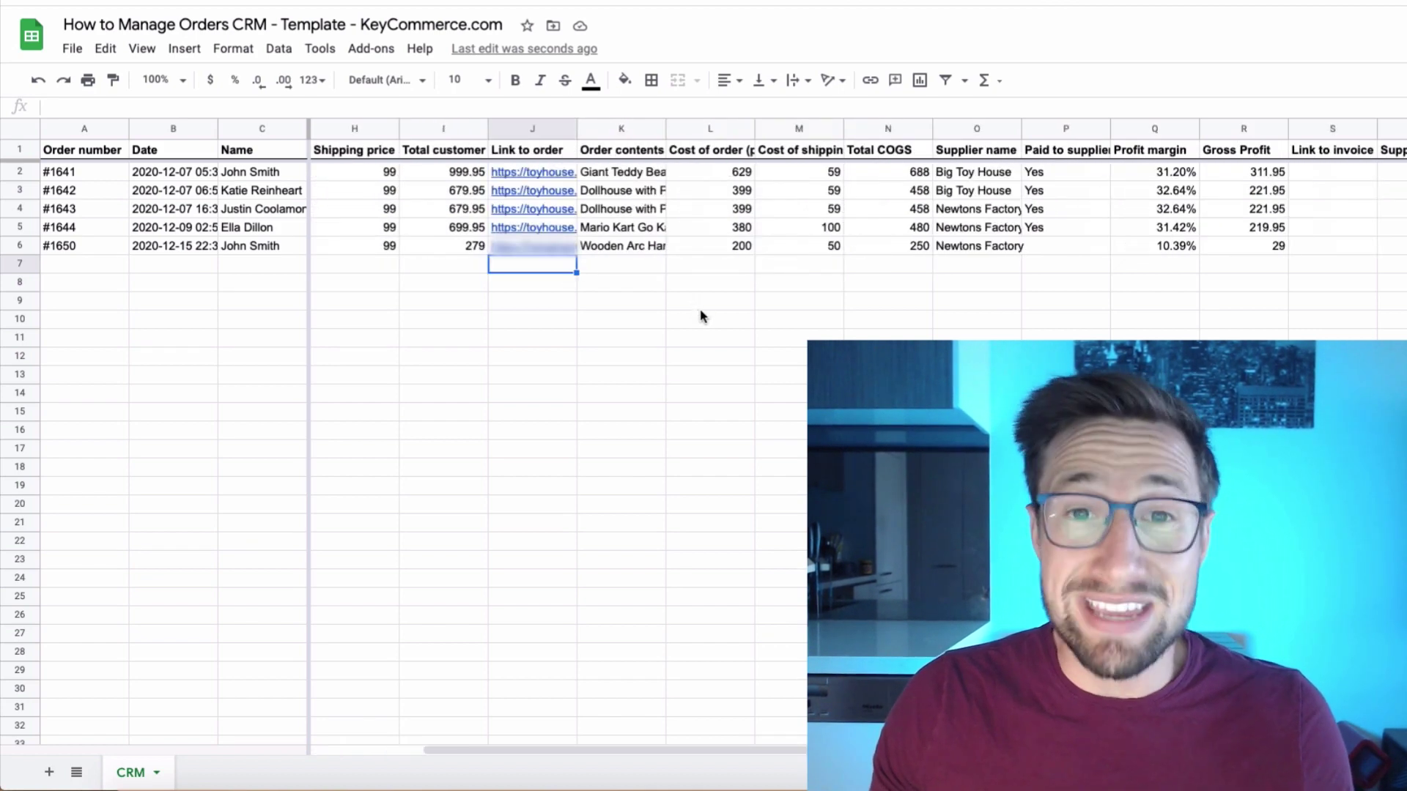
scroll(770, 312, "right", 2)
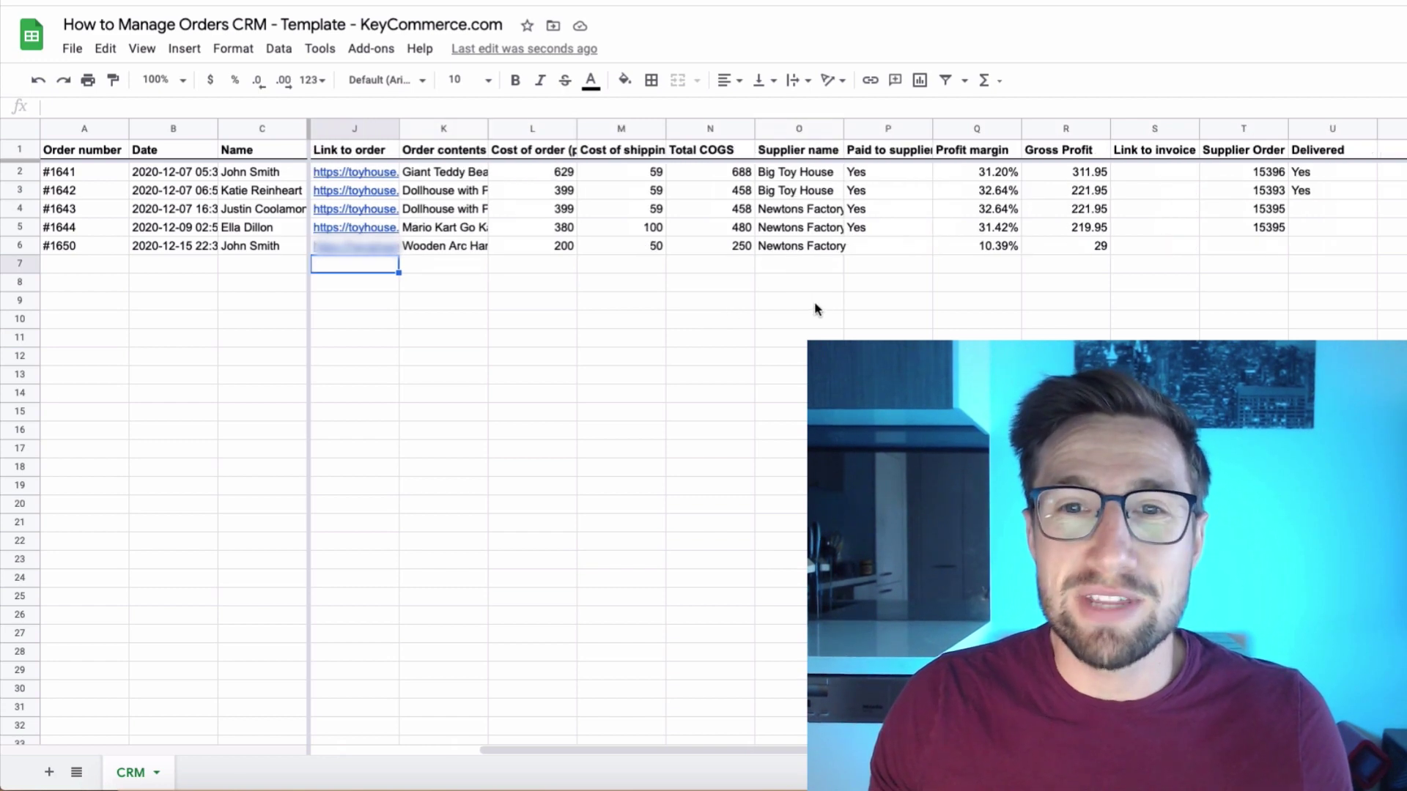
scroll(775, 301, "left", 5)
scroll(769, 303, "right", 6)
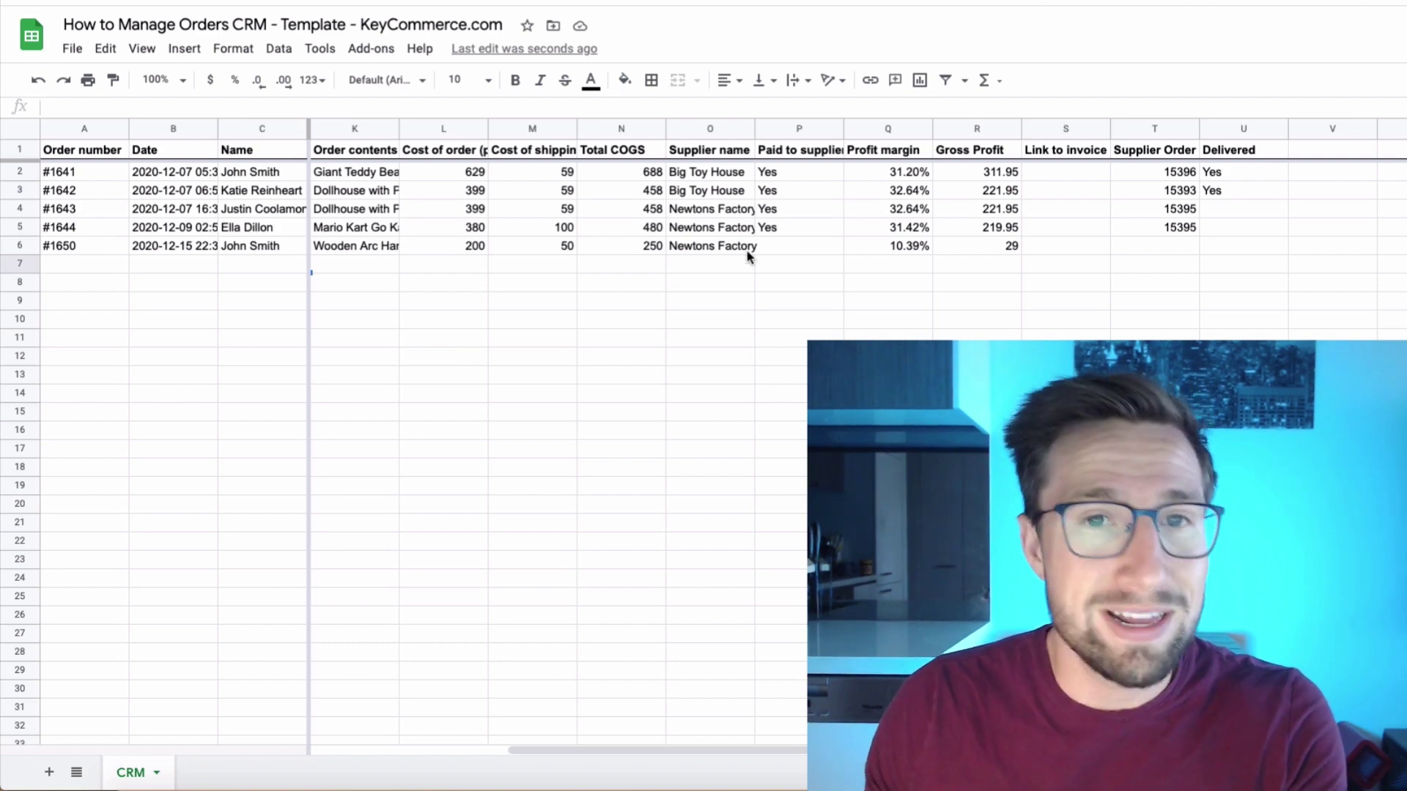
Enter Yes in P6 to mark order #1650 as paid to the supplier
left_click(773, 248)
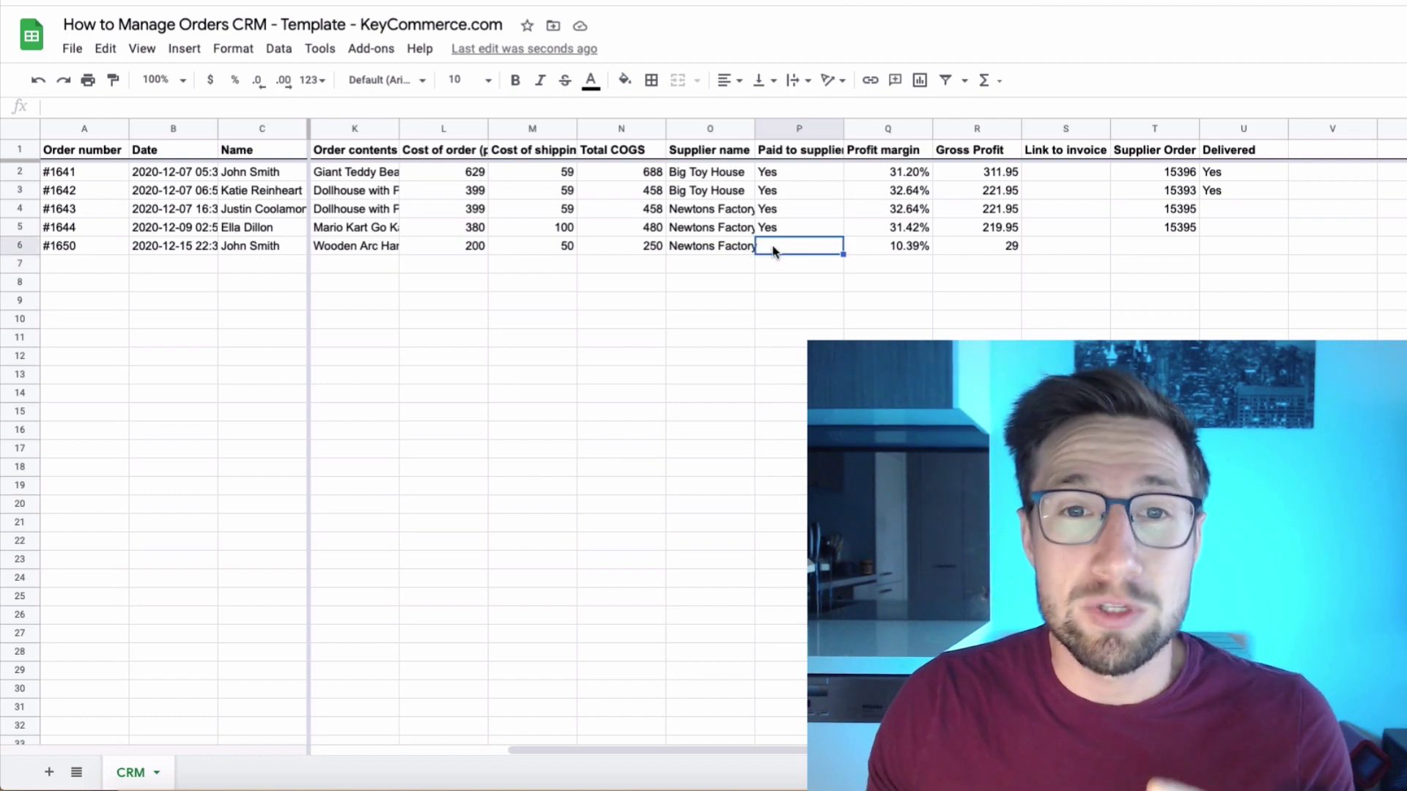
type("Yes")
key("Return")
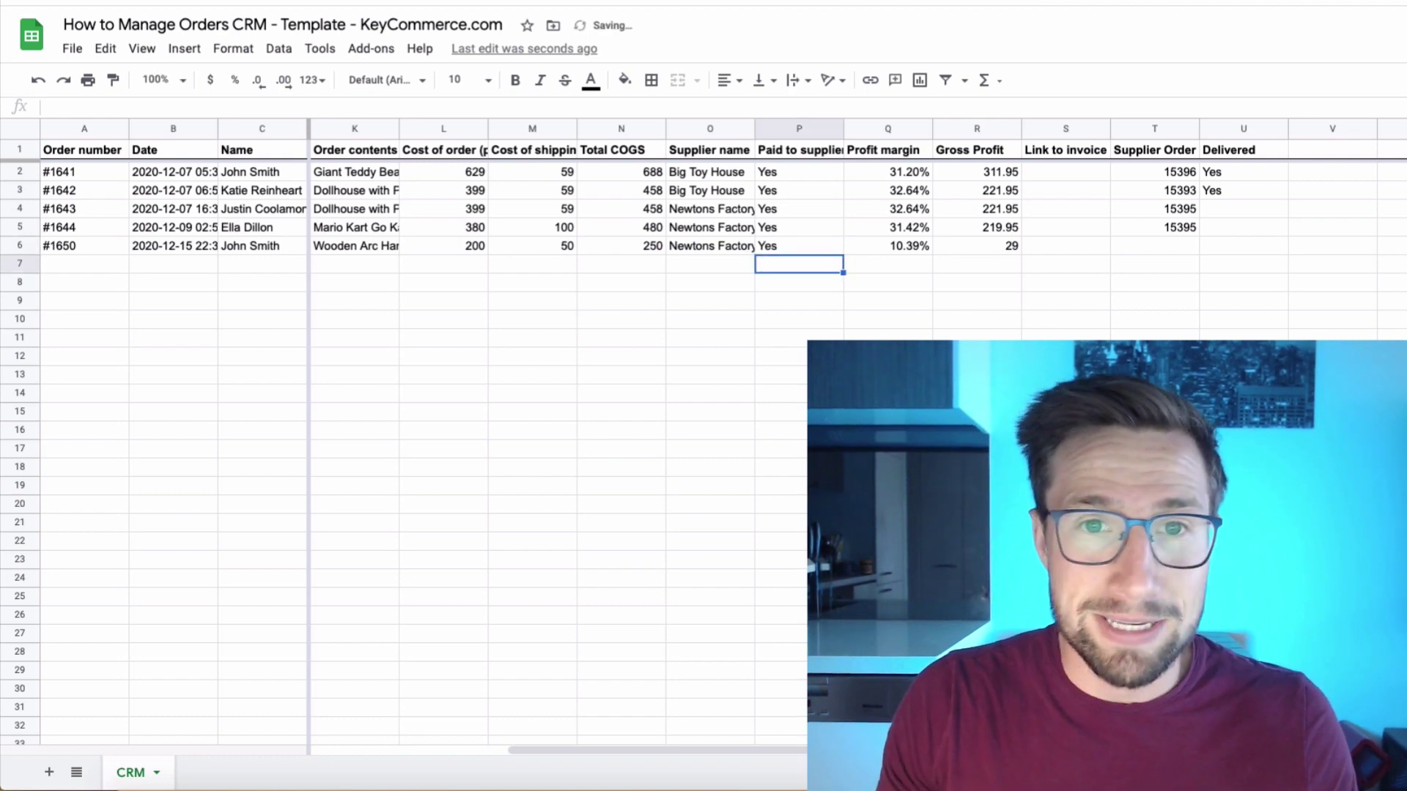
left_click(787, 249)
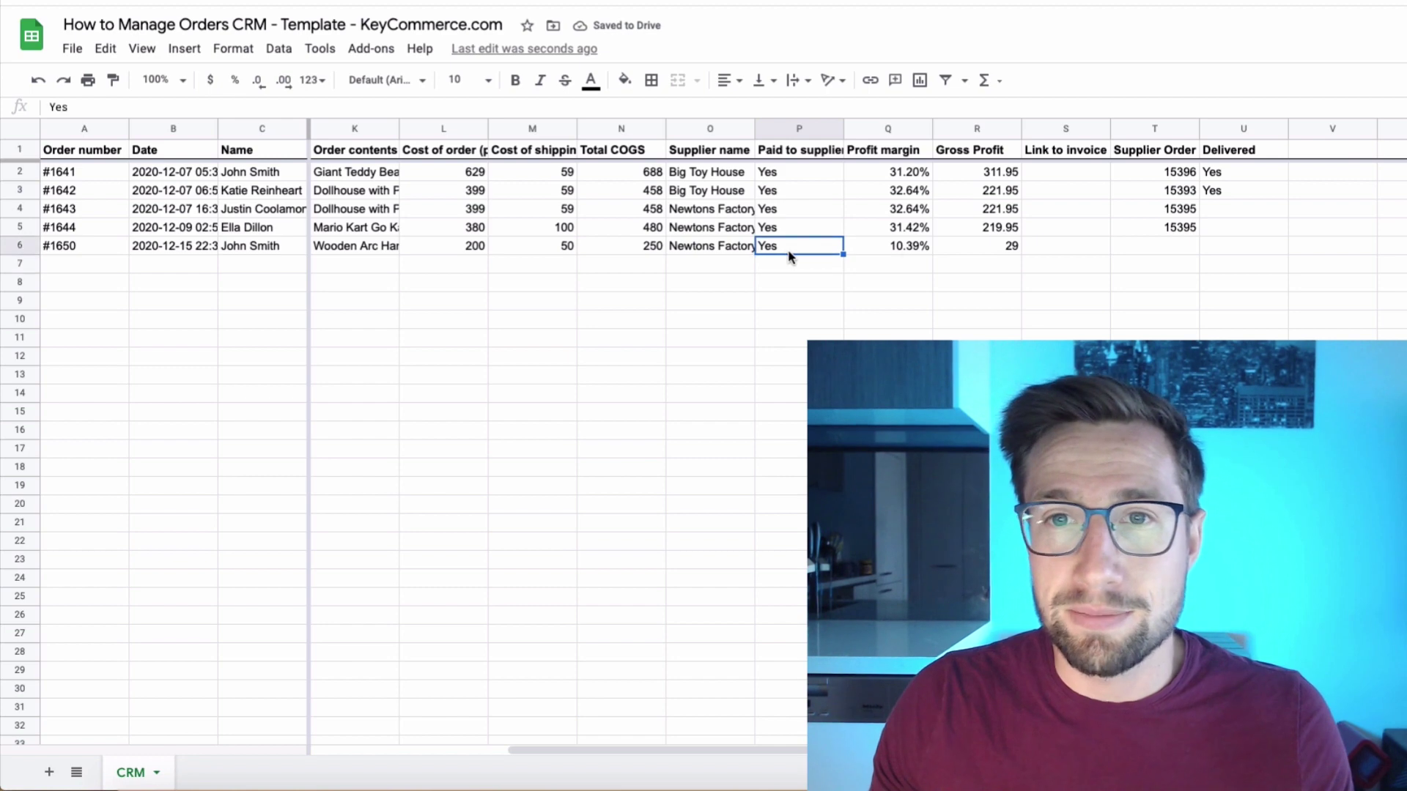
Point out #1650's still-empty invoice link, Supplier Order and Delivered cells (S6, T6, U6)
left_click(1066, 247)
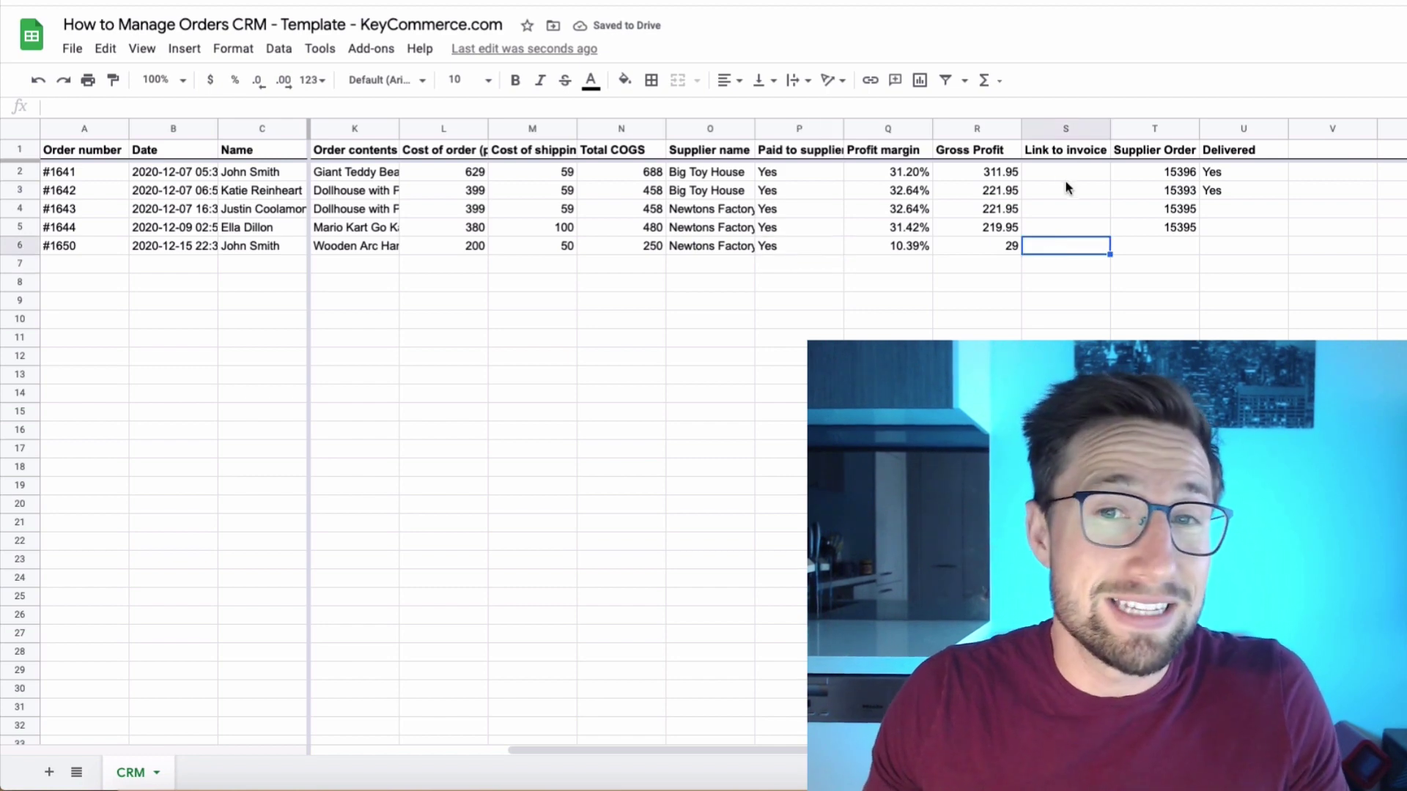
left_click_drag(1065, 179, 1054, 246)
left_click(1058, 247)
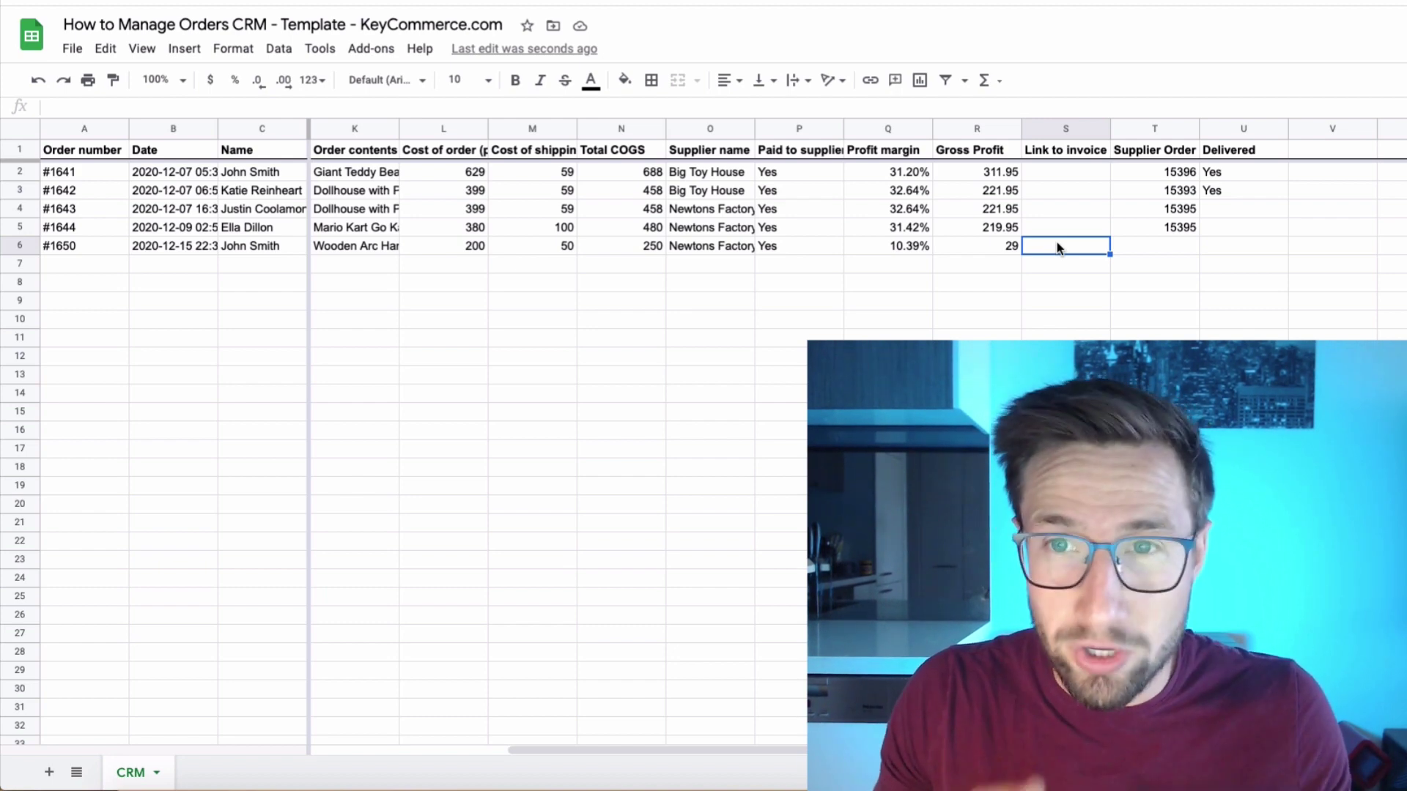
left_click(1156, 248)
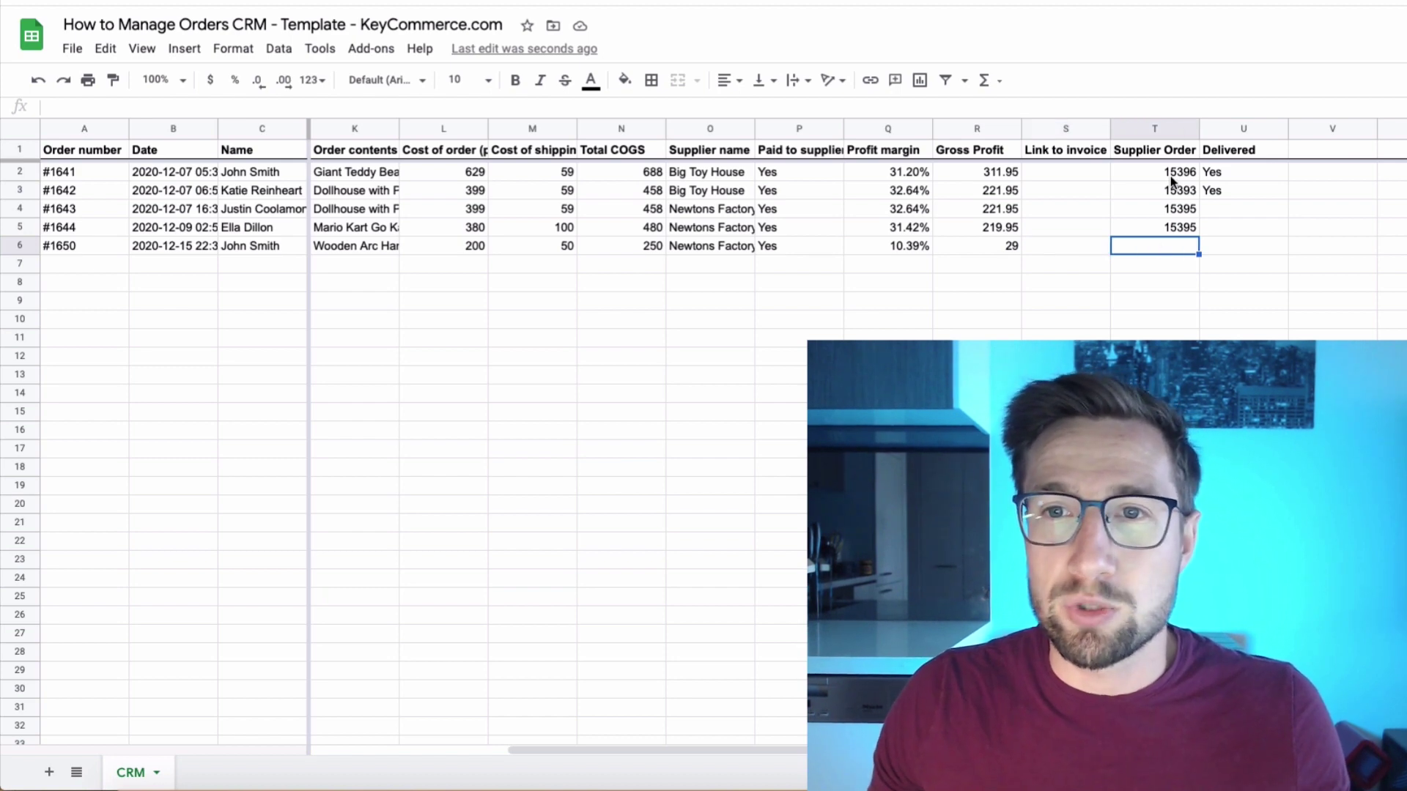
left_click_drag(1168, 178, 1177, 248)
left_click(1158, 253)
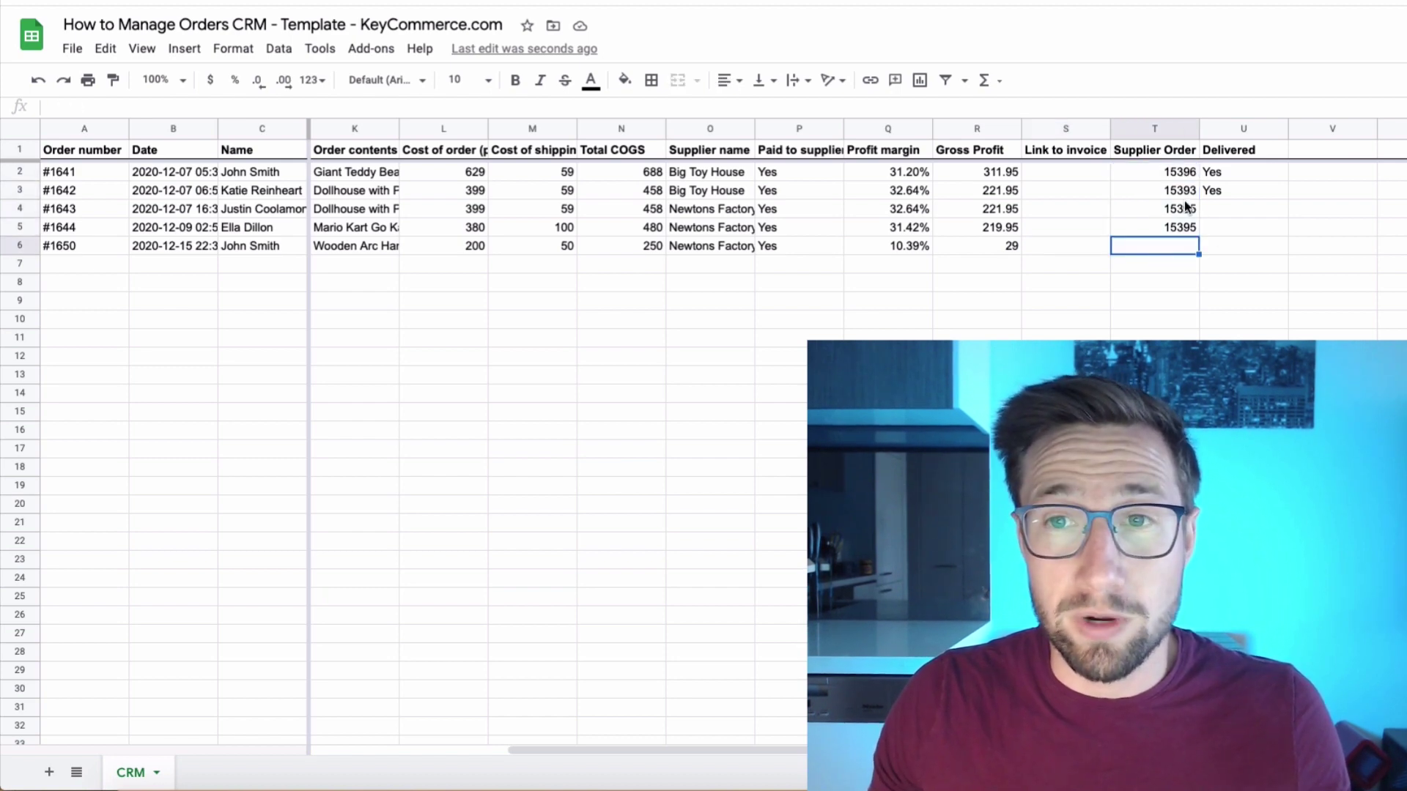
left_click(1226, 250)
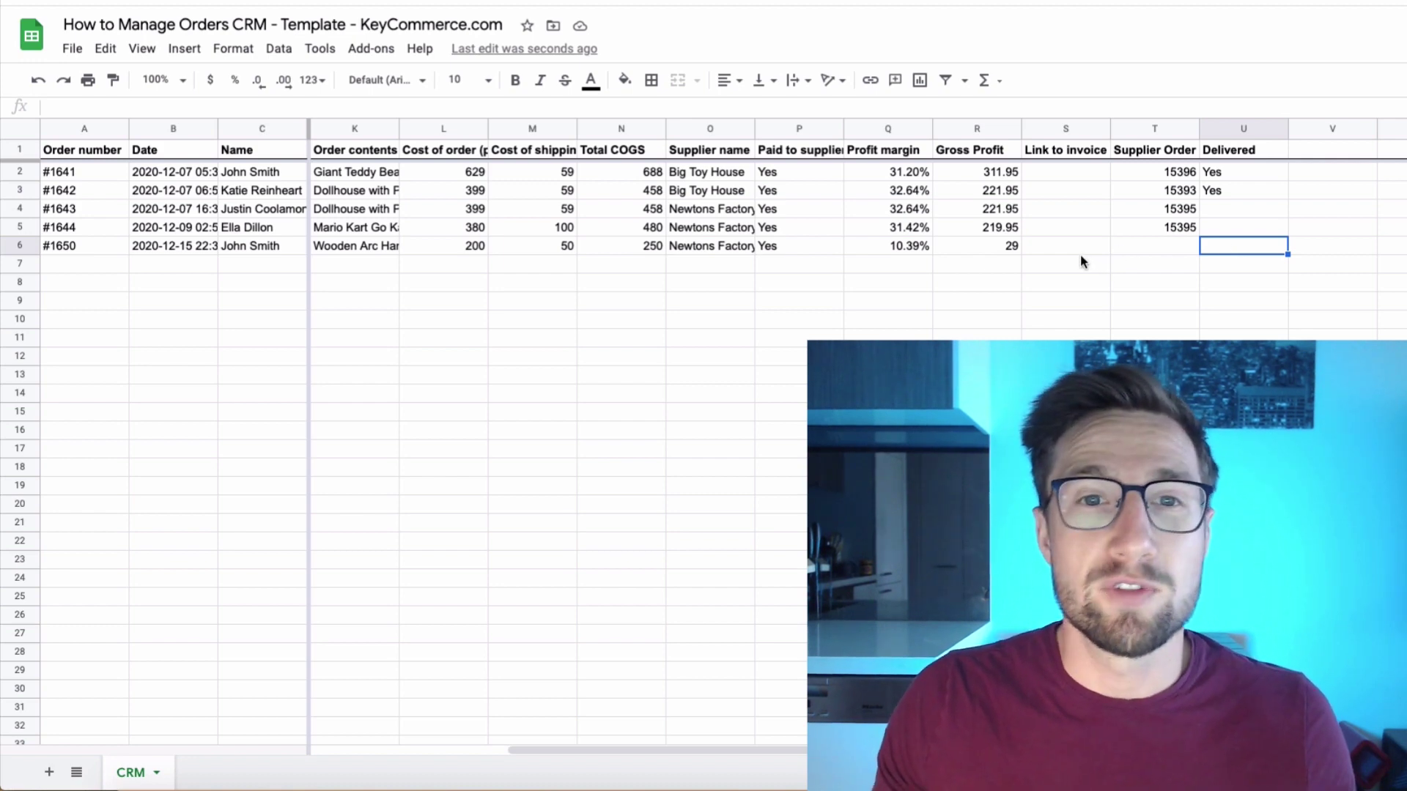
scroll(1082, 261, "left", 10)
scroll(557, 293, "right", 6)
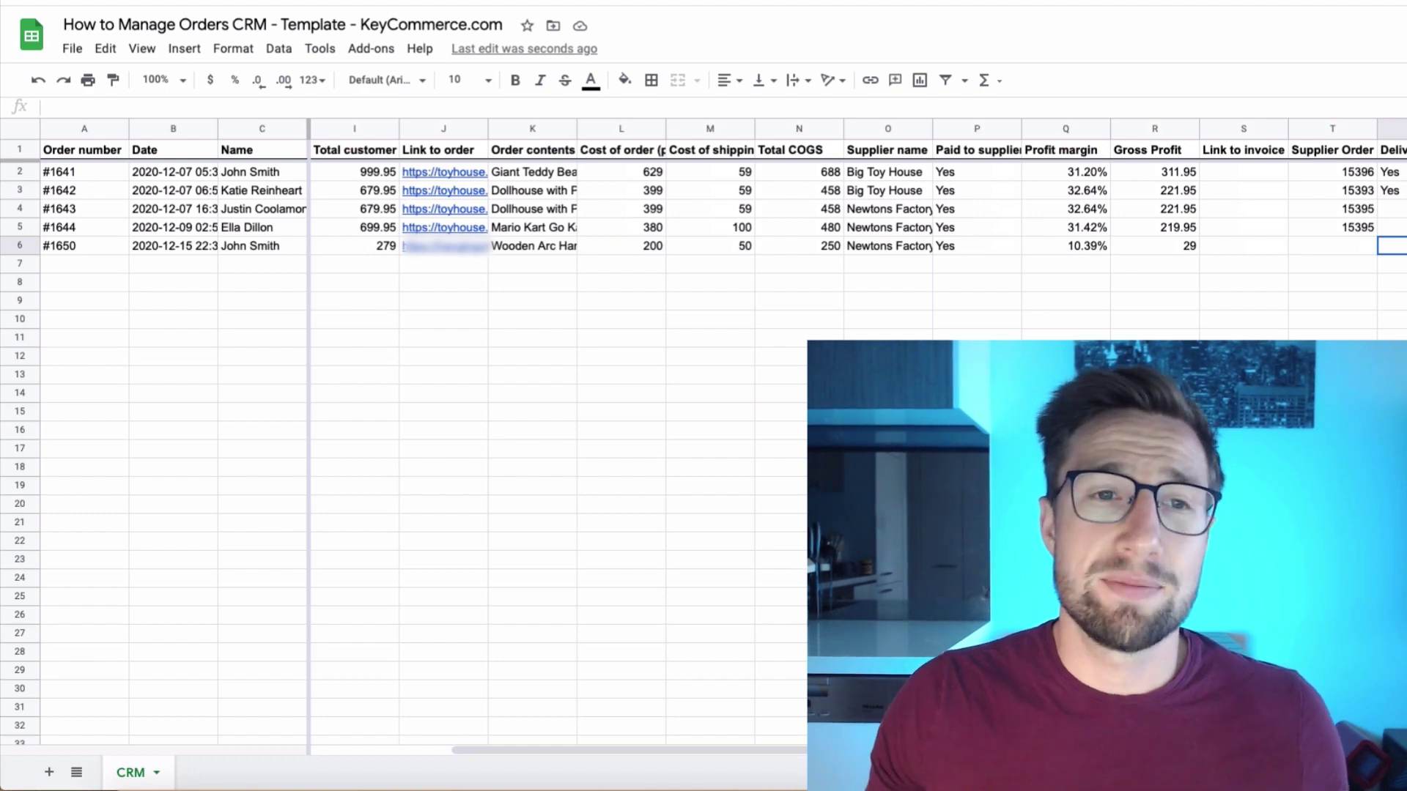
scroll(557, 293, "left", 5)
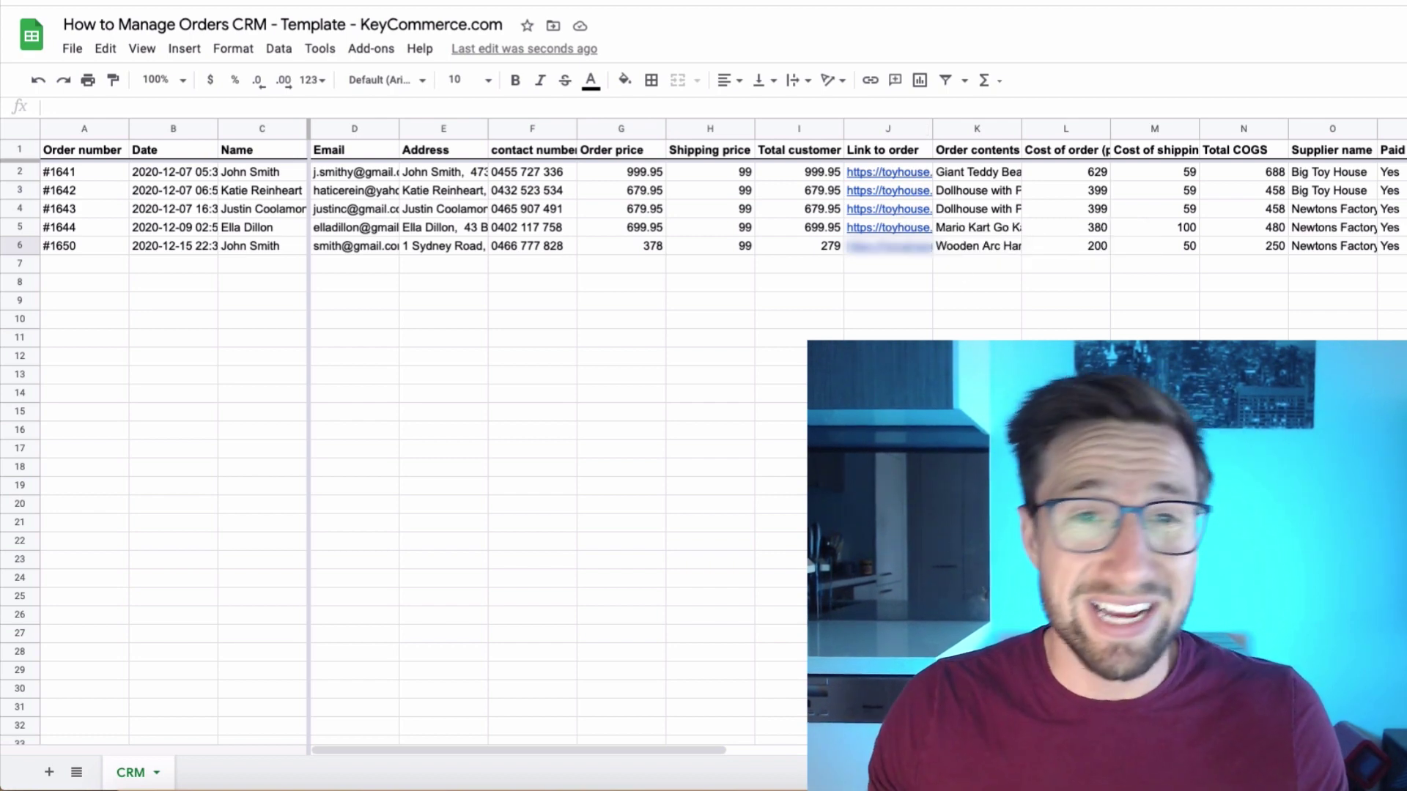
scroll(801, 276, "right", 10)
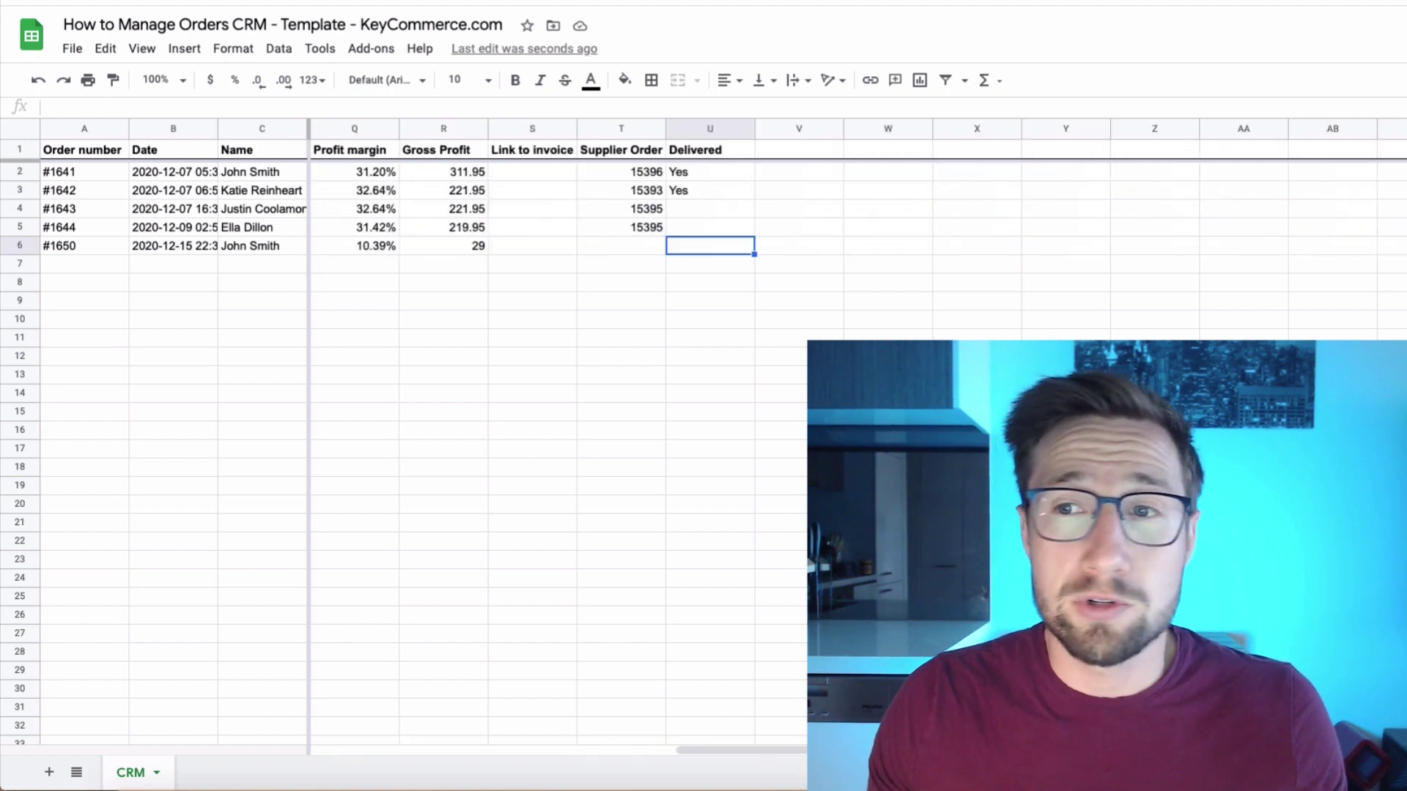
scroll(801, 276, "left", 4)
left_click_drag(798, 172, 784, 693)
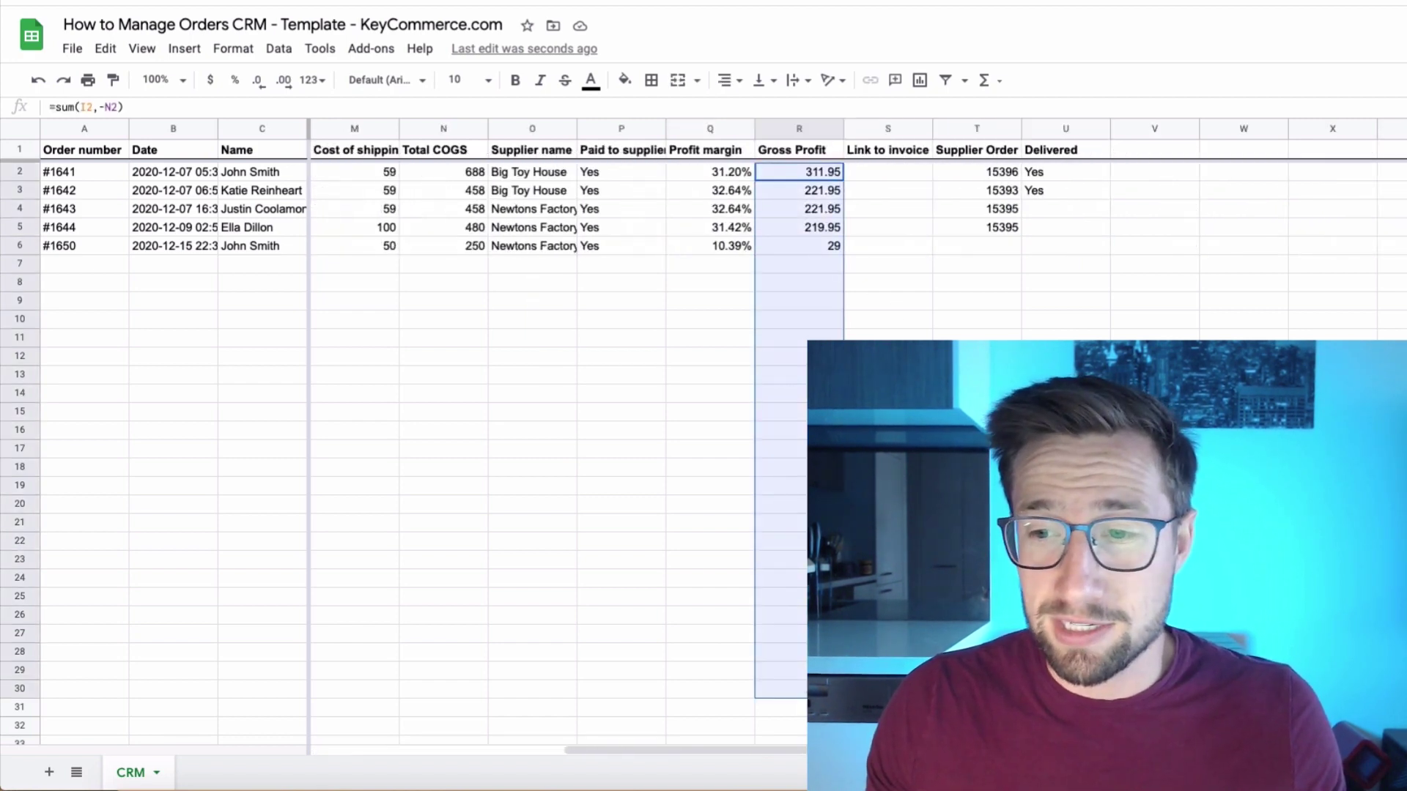